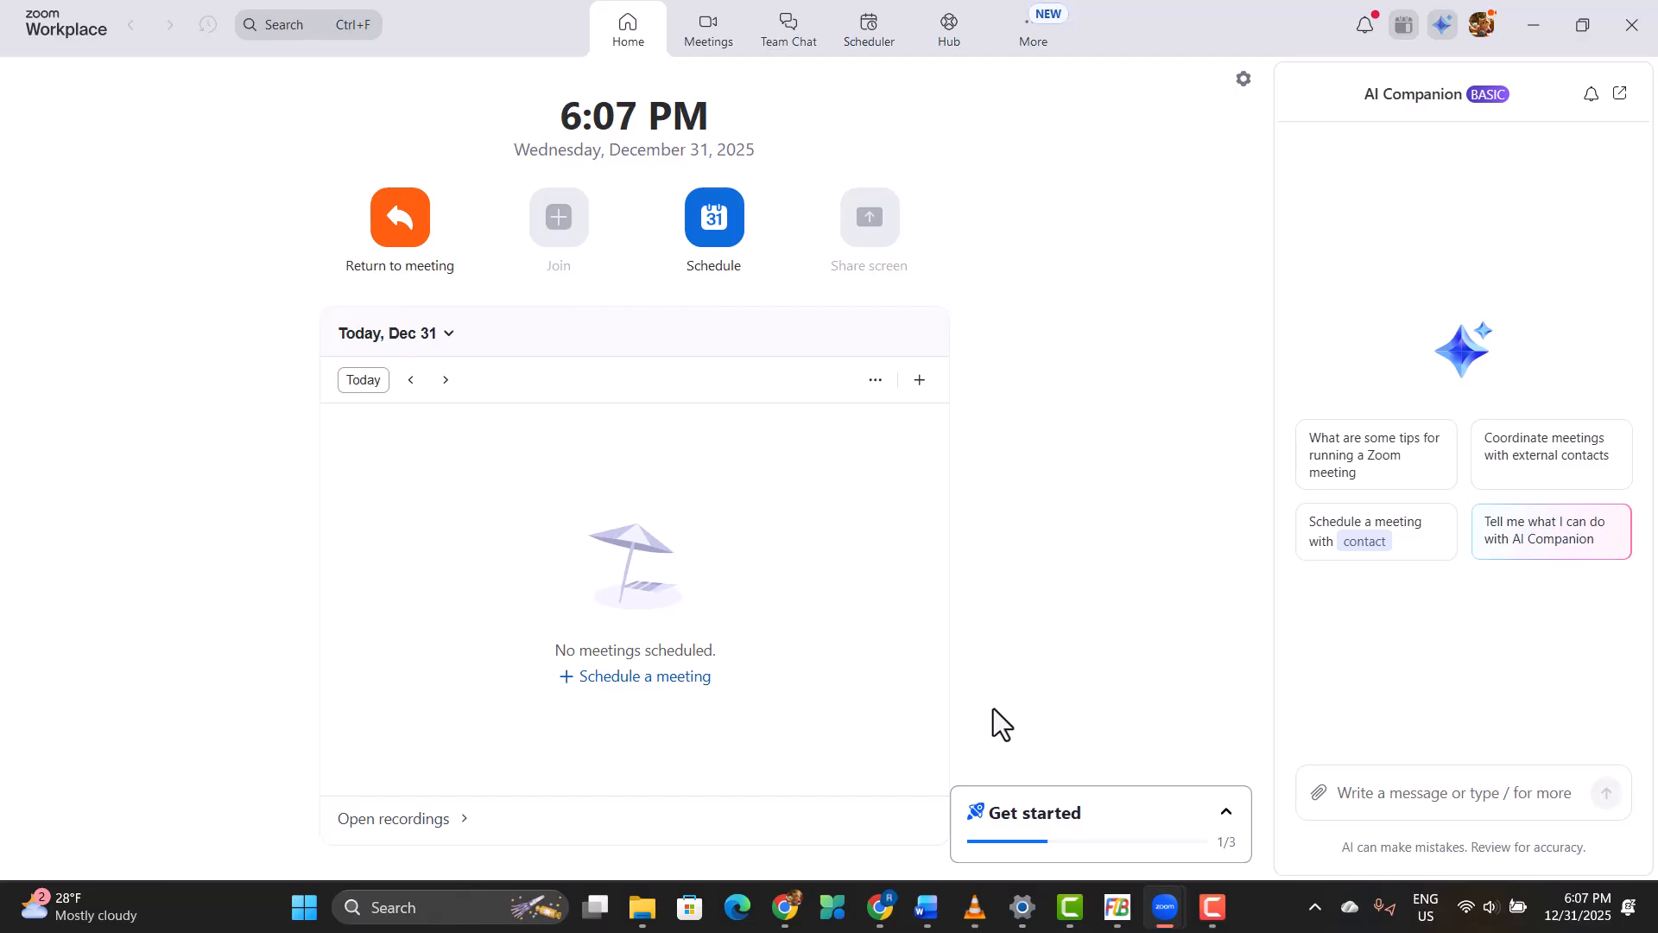
# Step: Expand the Get started checklist and open the Video & effects settings
pyautogui.click(1218, 809)
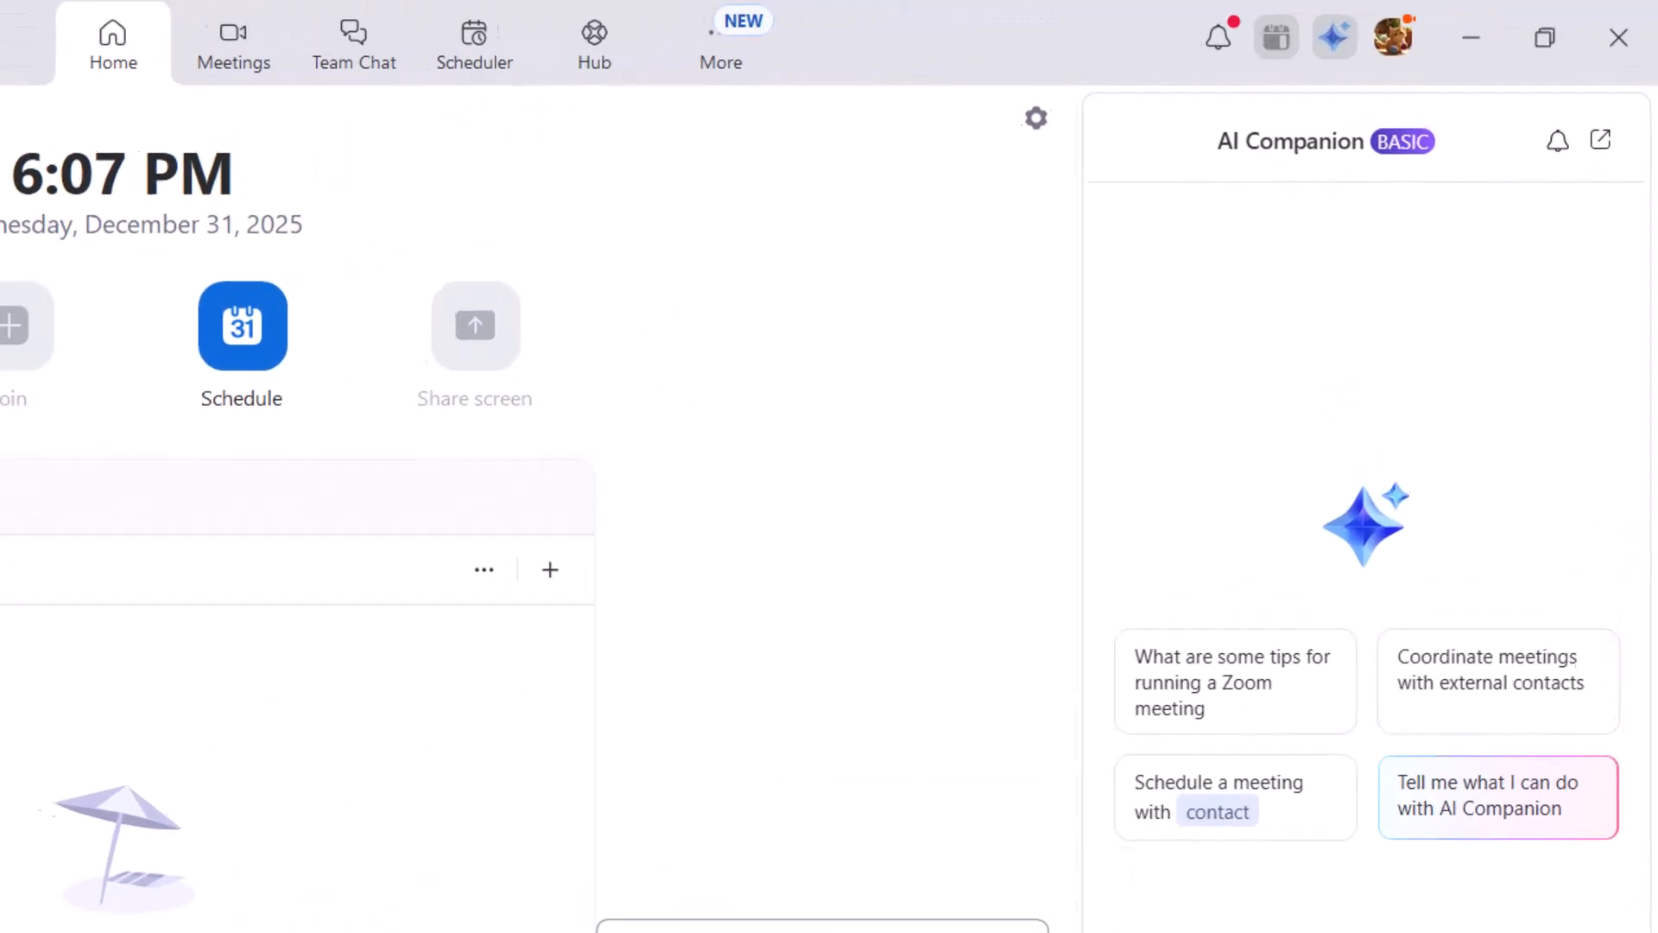
pyautogui.click(1380, 52)
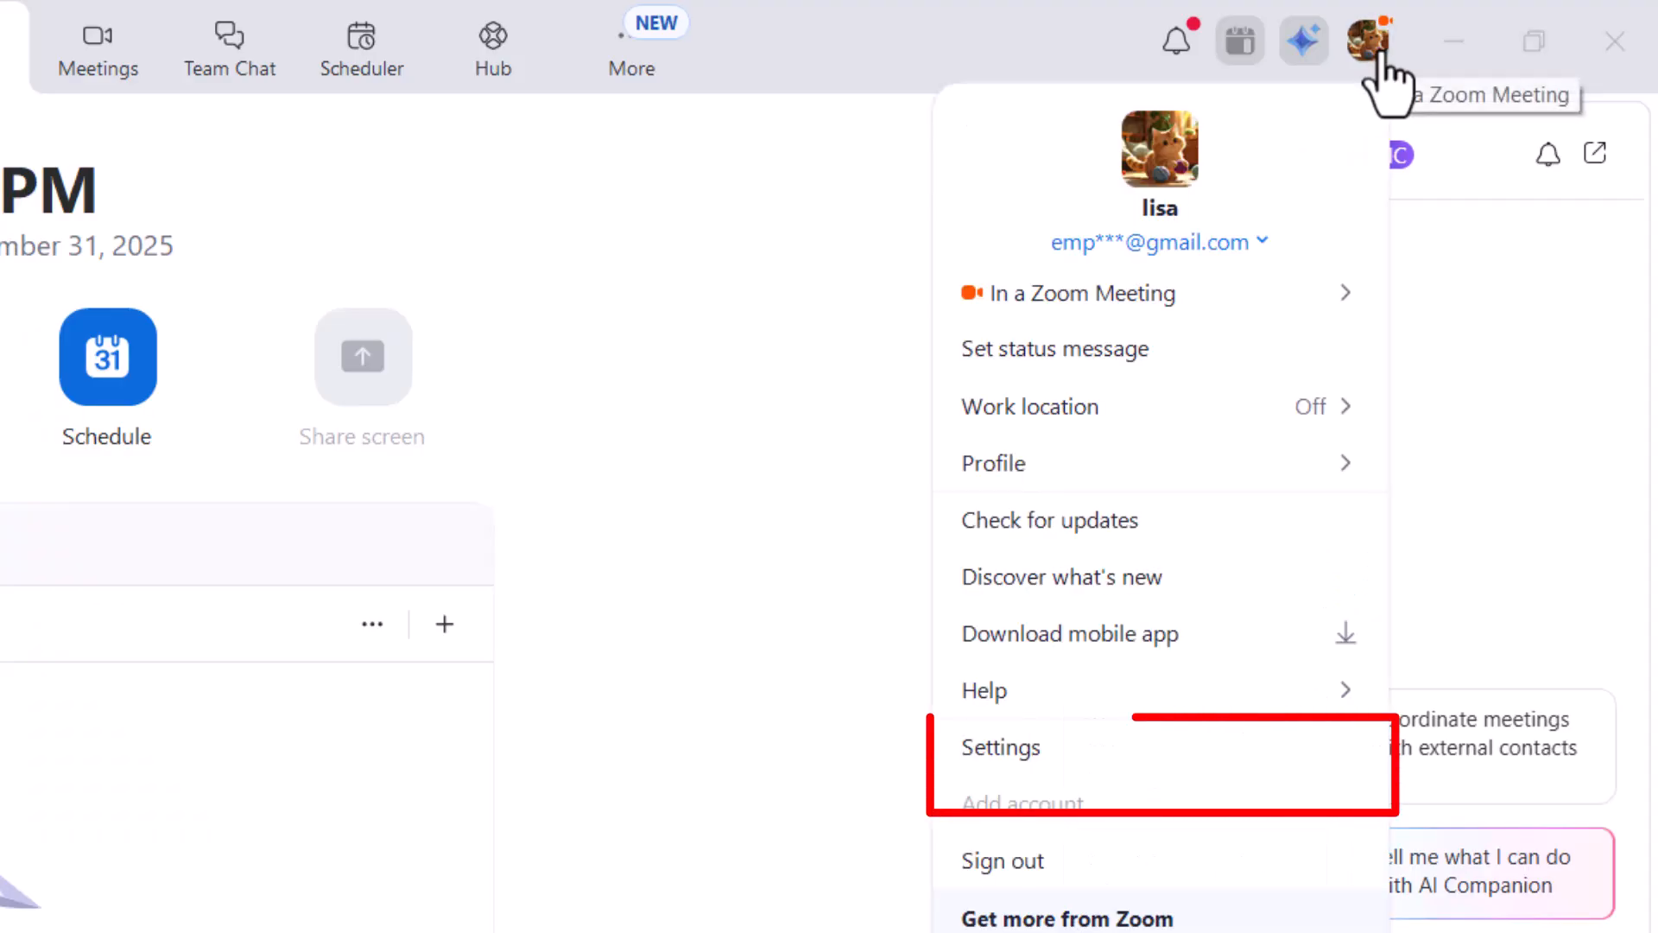
pyautogui.click(1000, 748)
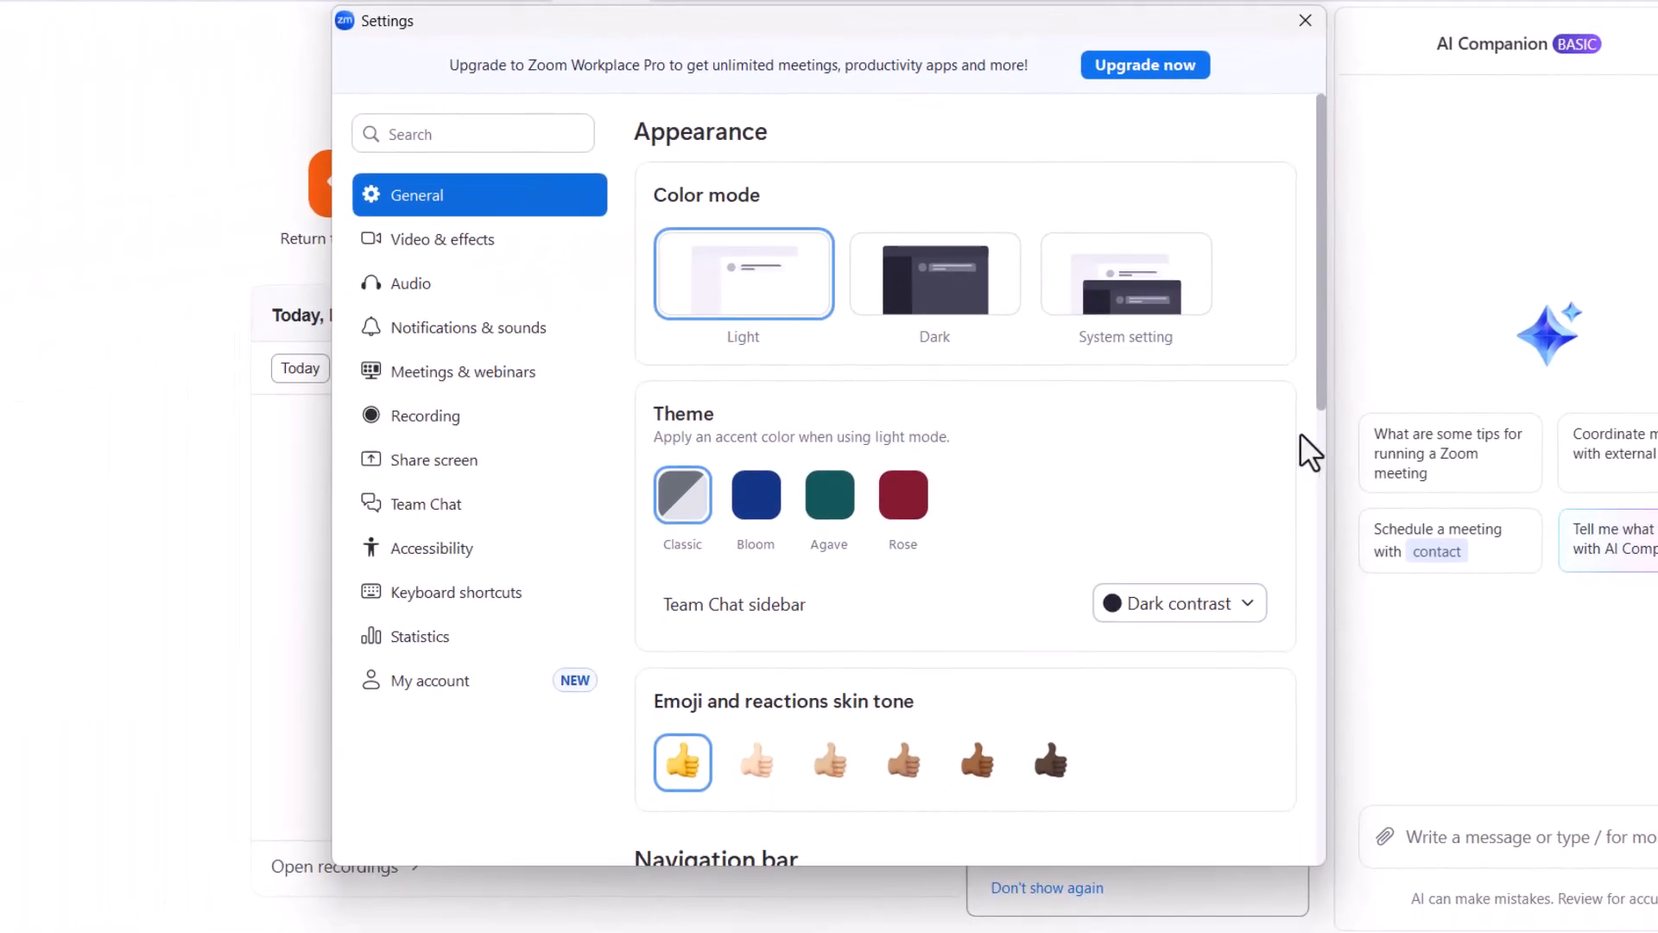
pyautogui.click(473, 246)
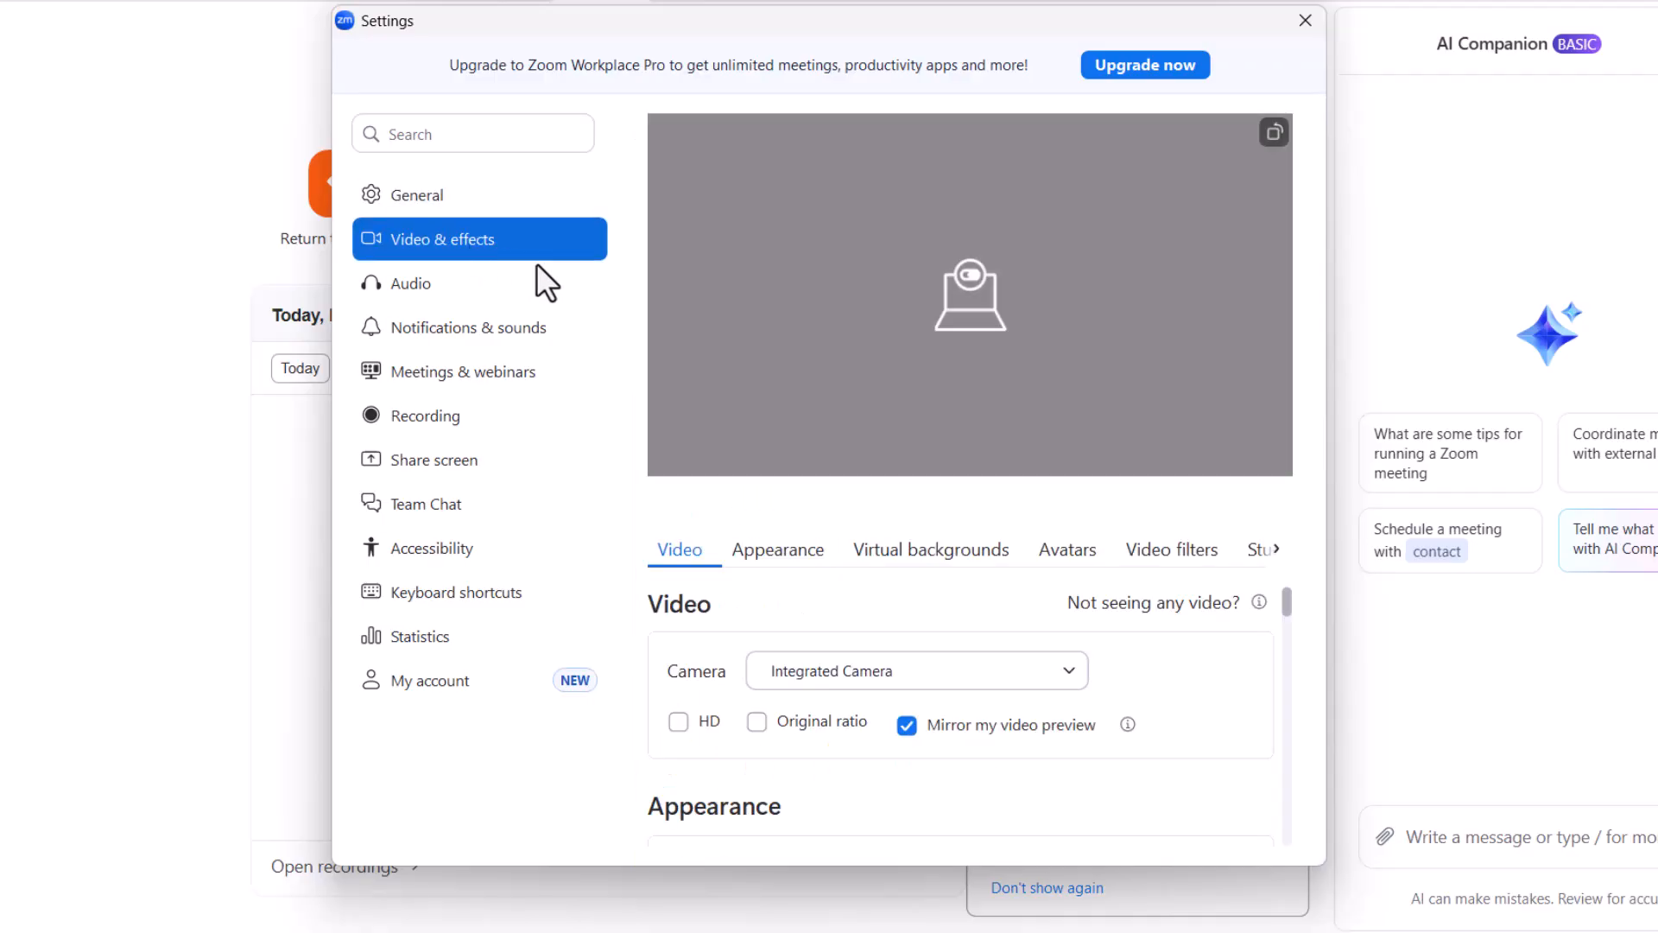
# Step: Turn on Adjust for low light among the video appearance options and set it to Auto
pyautogui.scroll(-3, 987, 622)
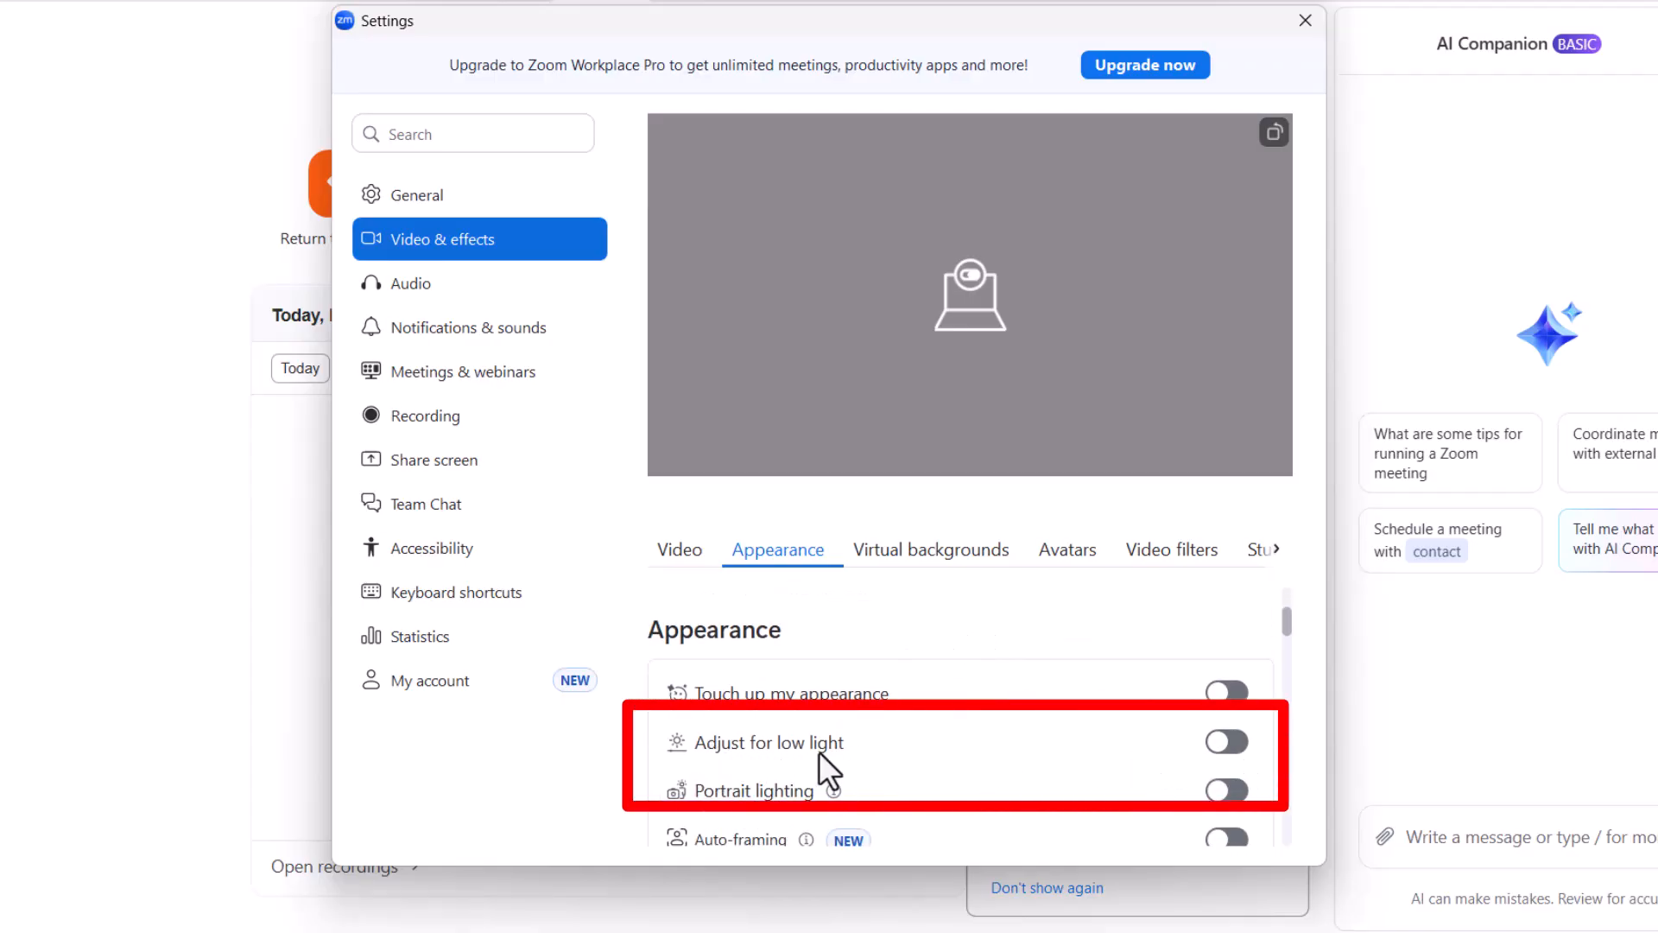
pyautogui.click(1225, 743)
pyautogui.scroll(-1, 982, 756)
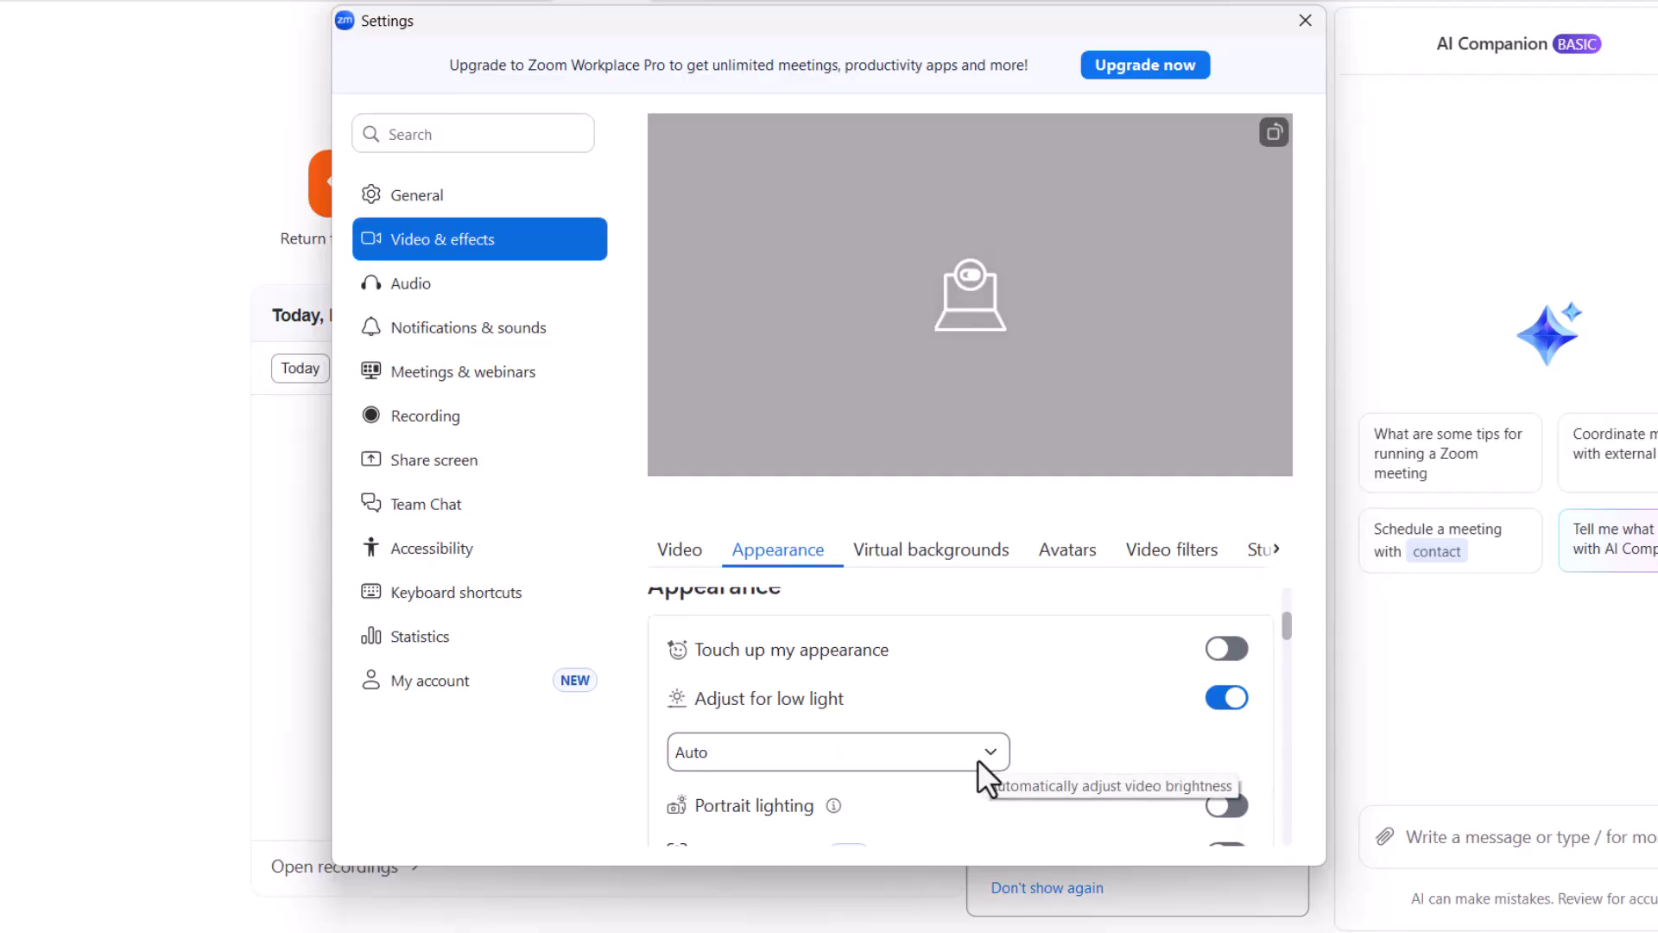
pyautogui.click(979, 760)
pyautogui.click(821, 800)
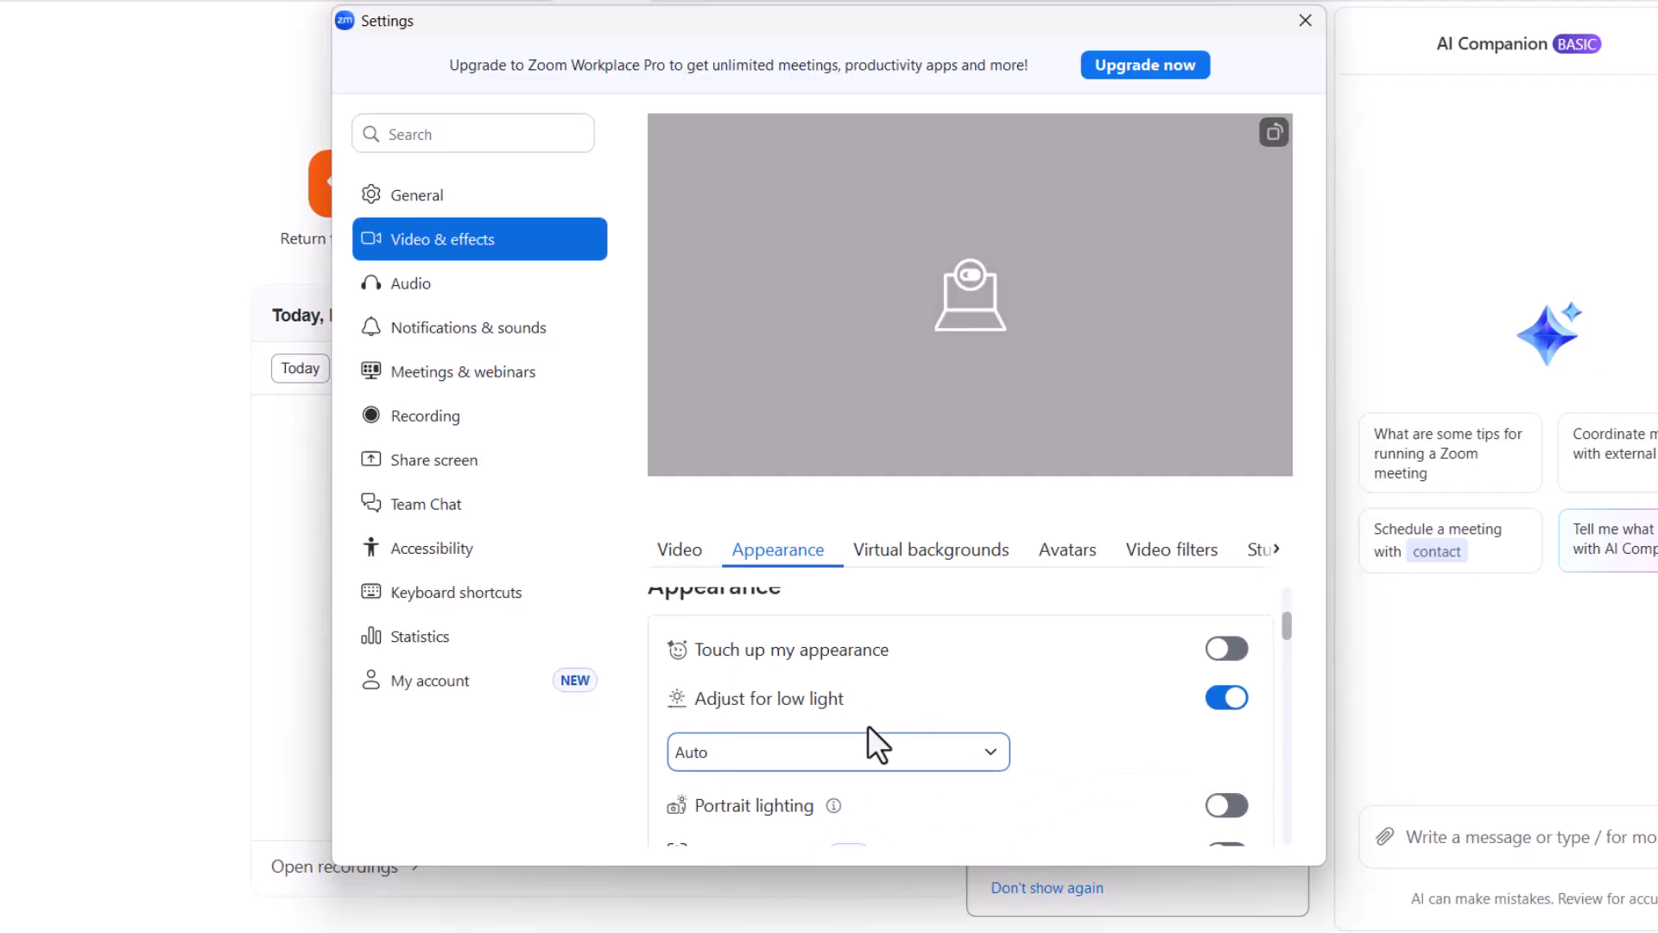
# Step: Try the Manual low-light adjustment with its intensity slider, and switch the mode back to Auto
pyautogui.click(955, 753)
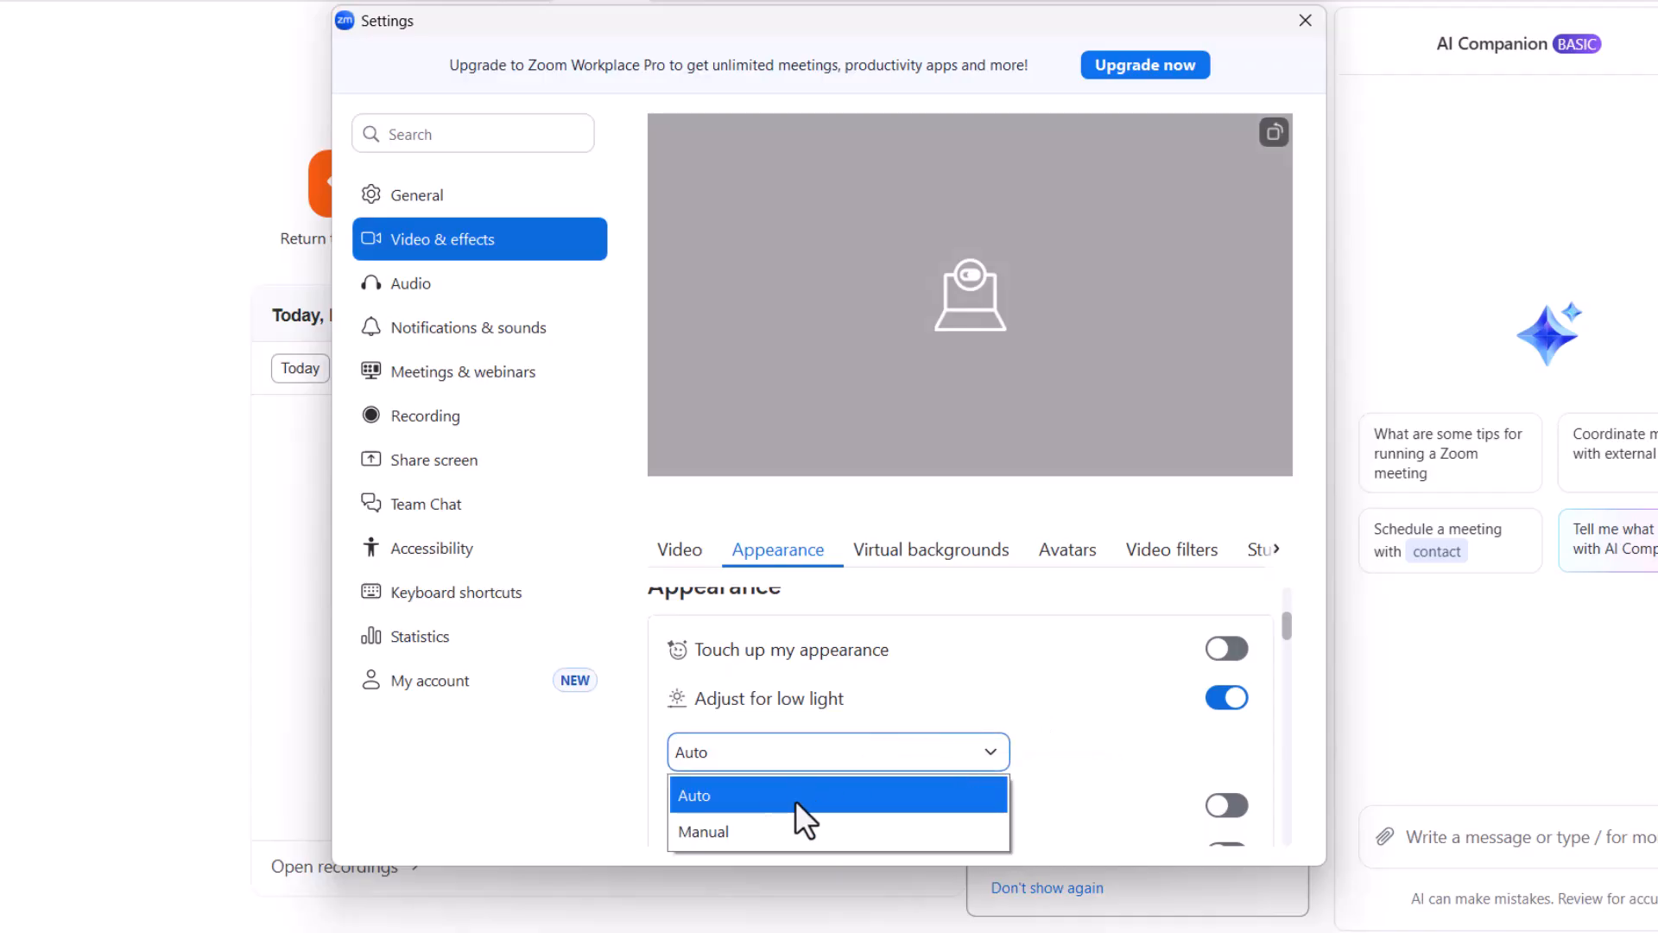
pyautogui.click(760, 832)
pyautogui.scroll(-1, 873, 803)
pyautogui.moveTo(810, 762)
pyautogui.mouseDown()
pyautogui.moveTo(951, 762)
pyautogui.moveTo(802, 762)
pyautogui.mouseUp()
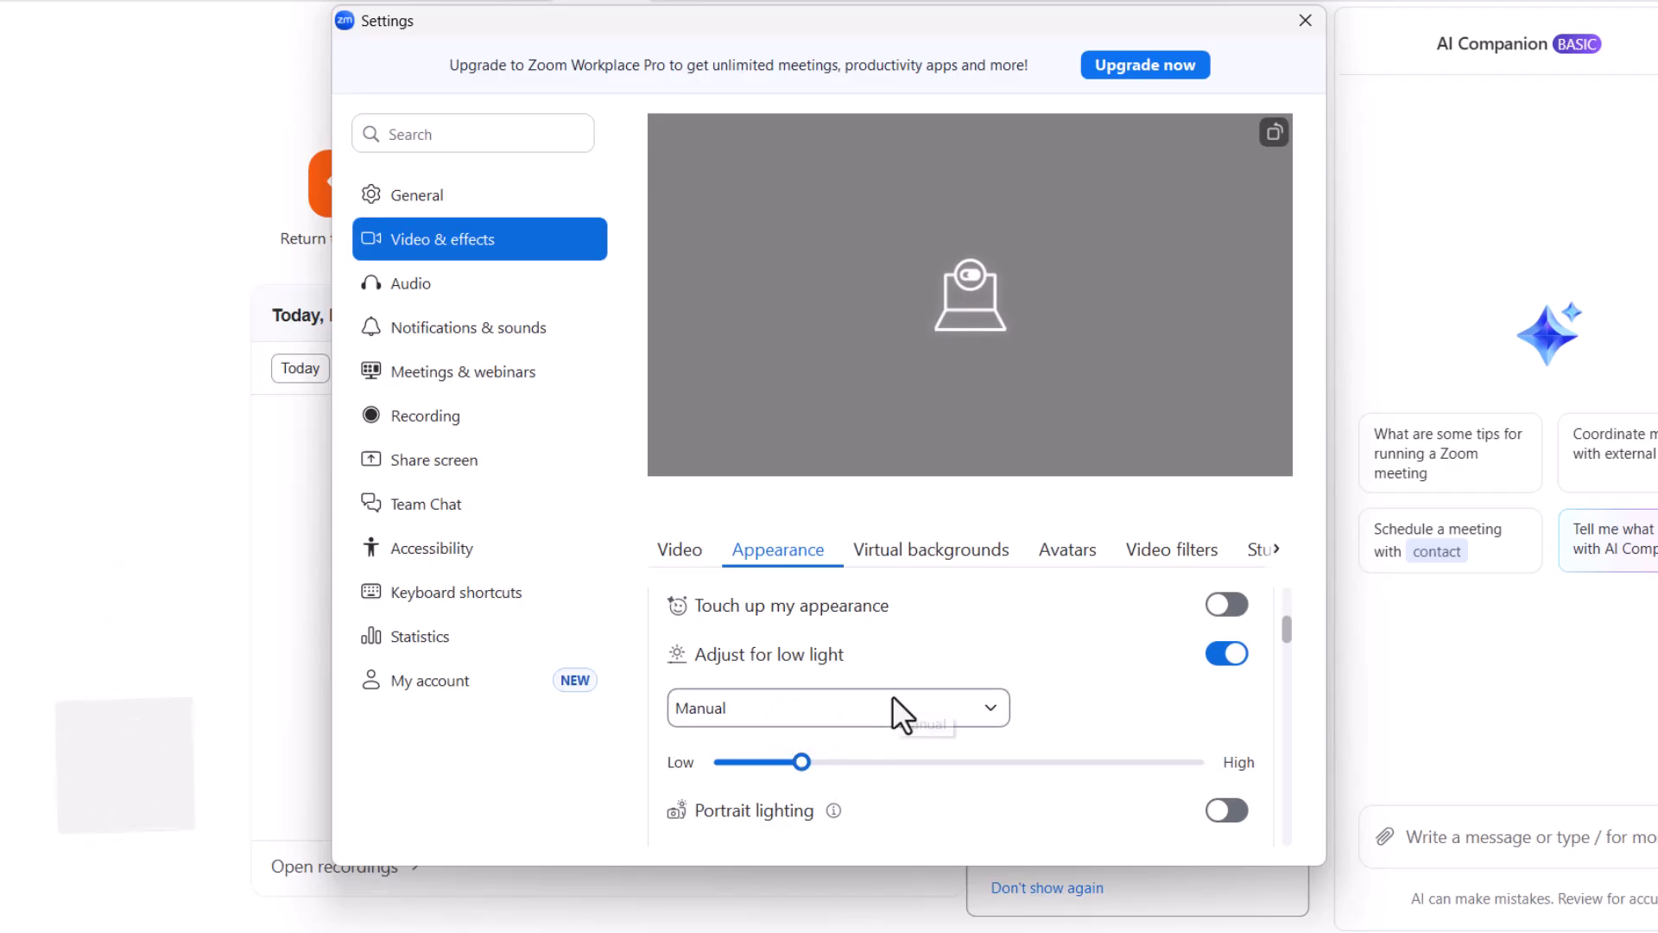
pyautogui.click(893, 708)
pyautogui.click(959, 744)
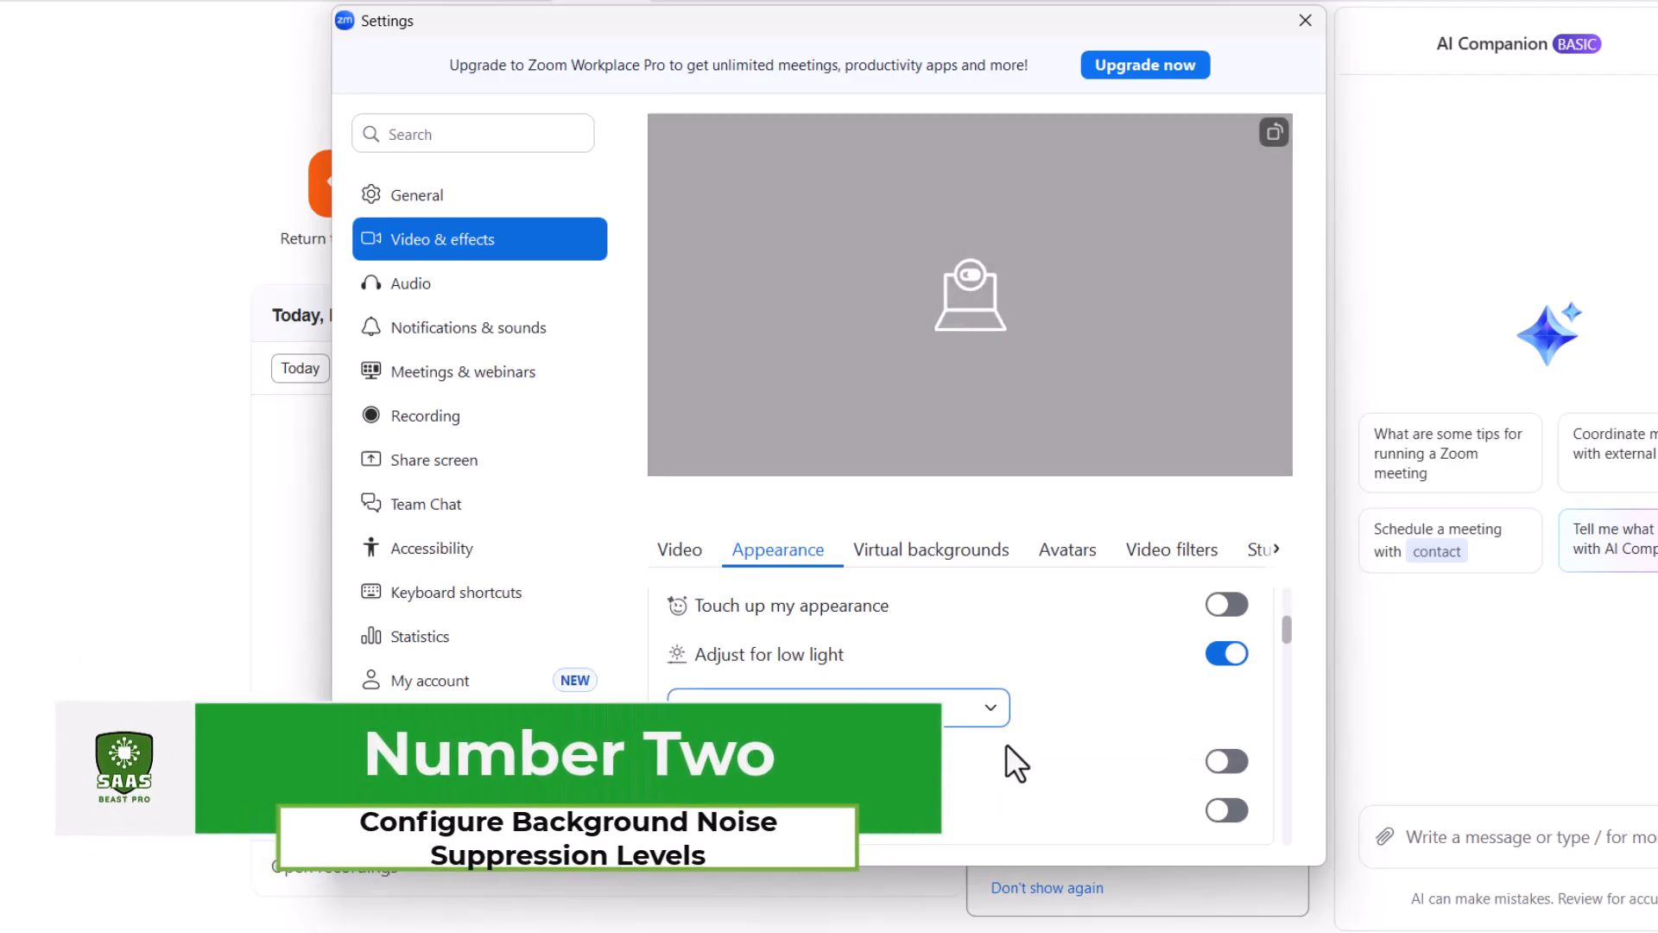
# Step: Close the settings window and collapse the Get started checklist
pyautogui.scroll(2, 1008, 752)
pyautogui.click(1303, 26)
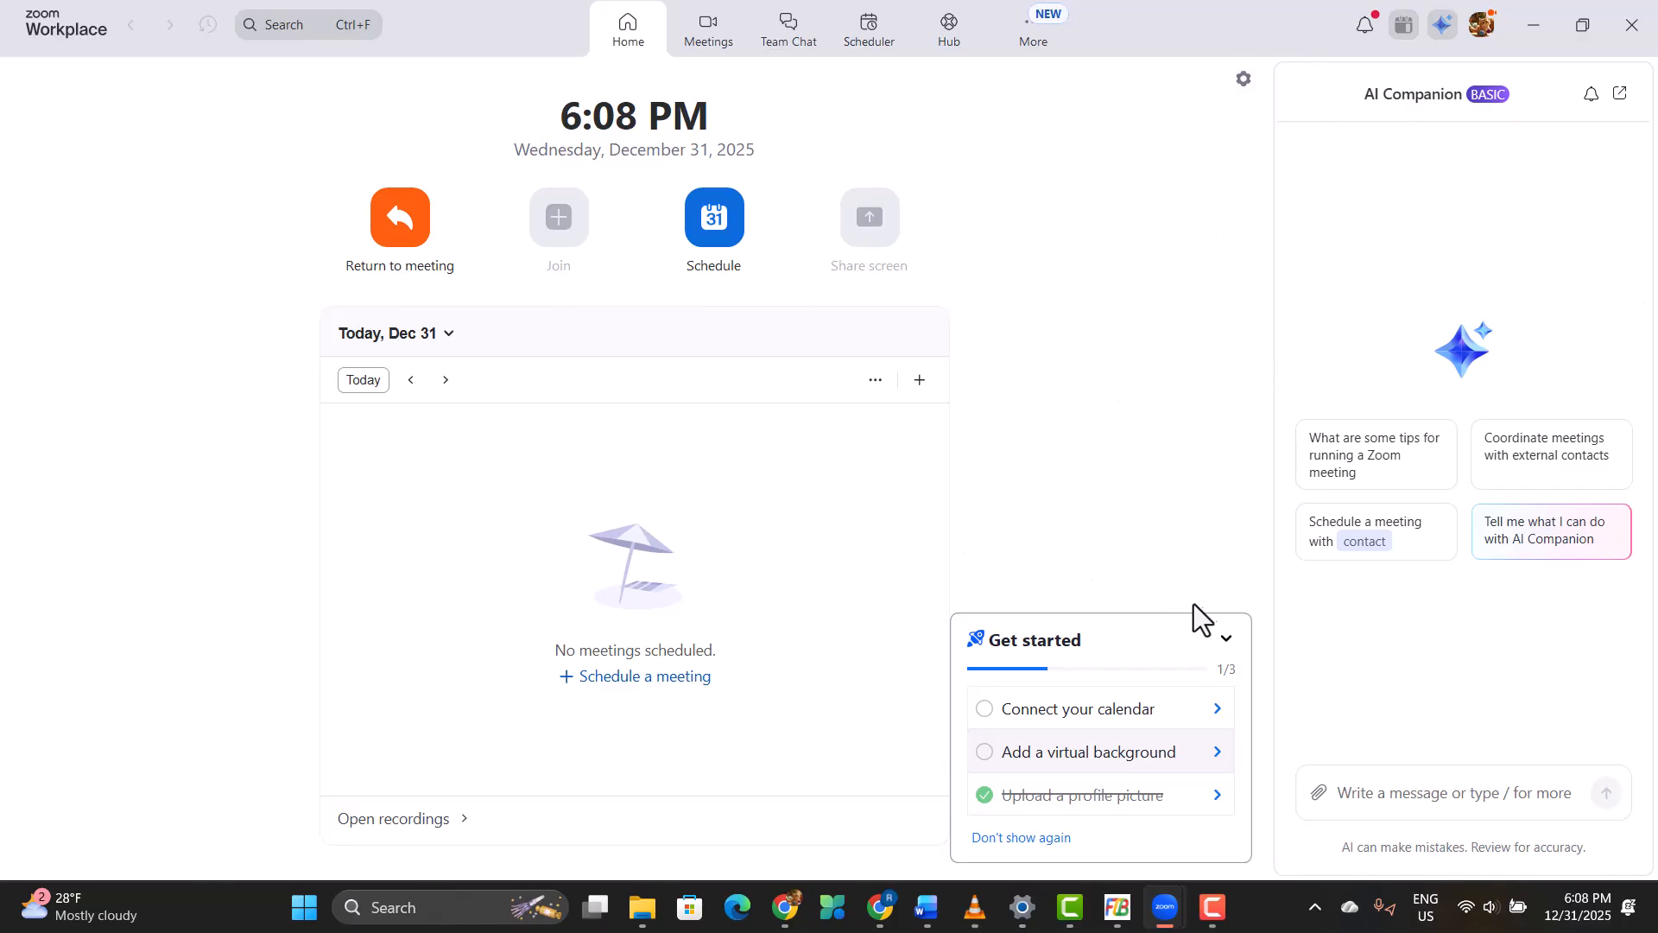
pyautogui.click(1227, 639)
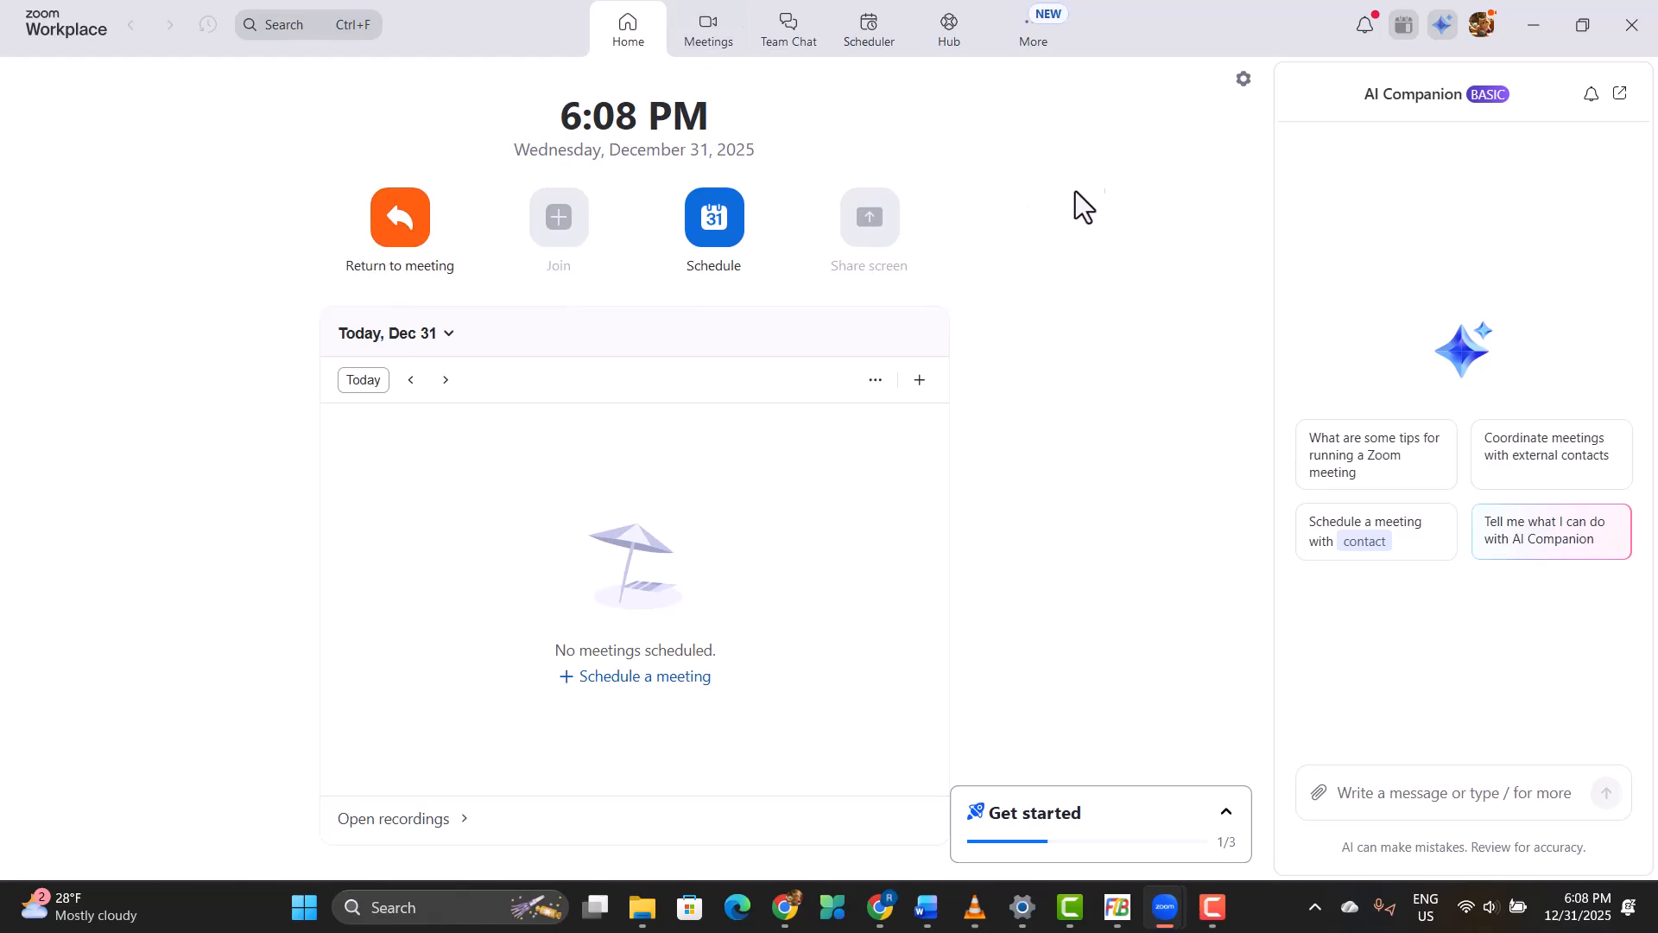
# Step: Open the Audio settings and set background noise suppression to Auto under the Noise removal microphone mode
pyautogui.click(1484, 34)
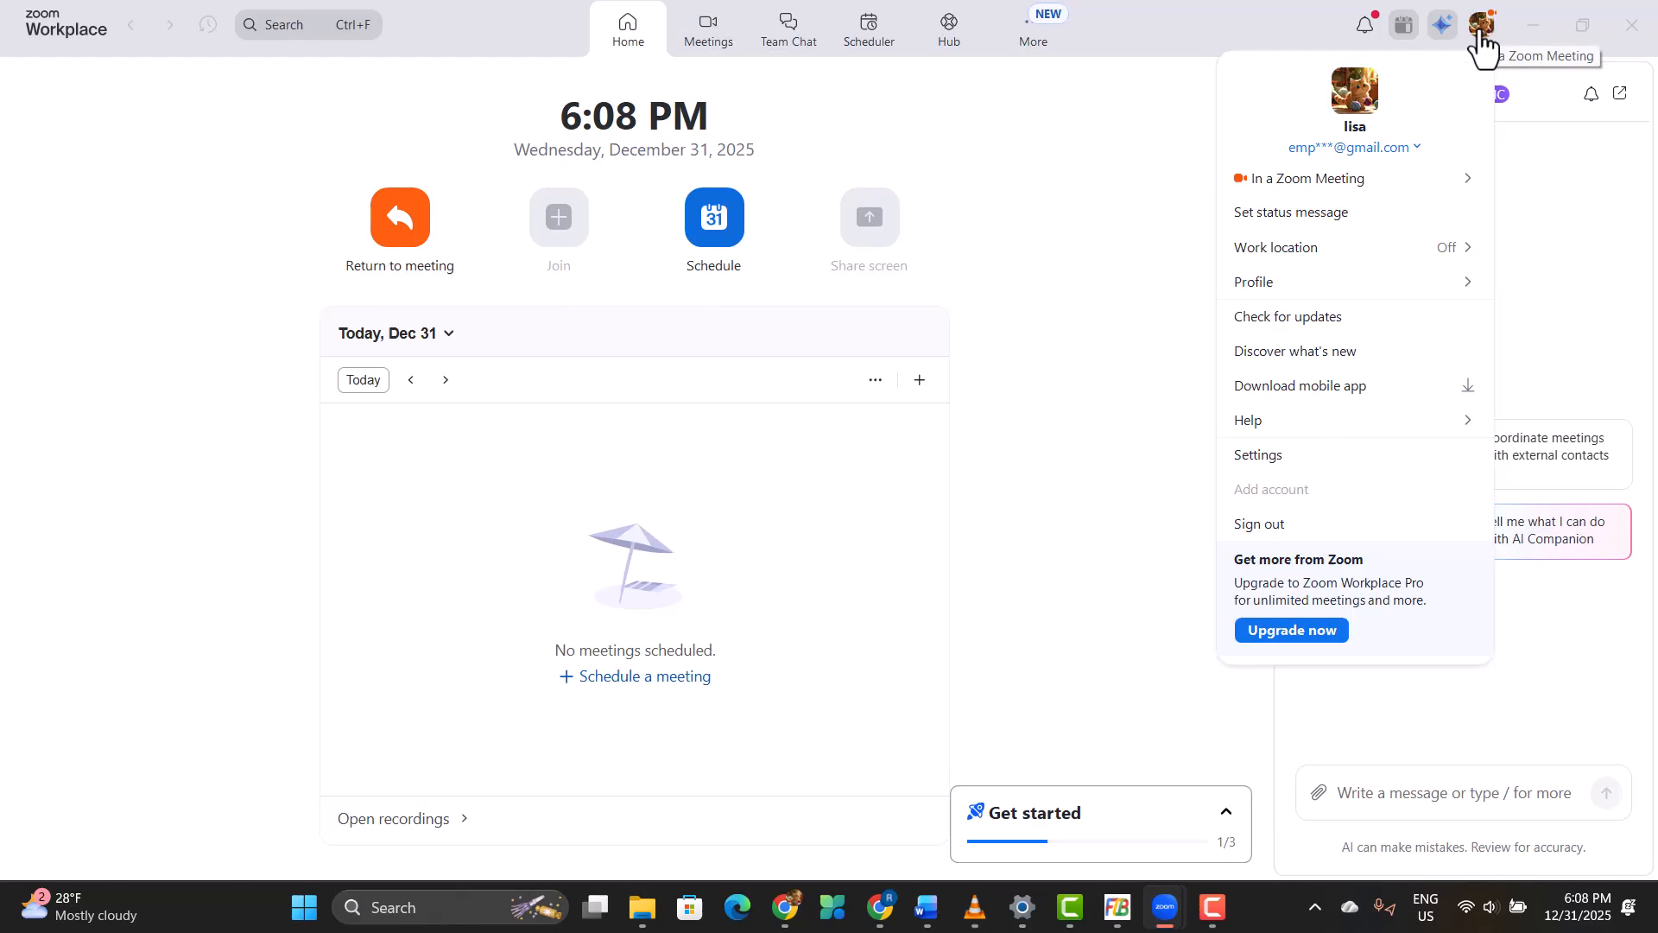
pyautogui.click(1257, 455)
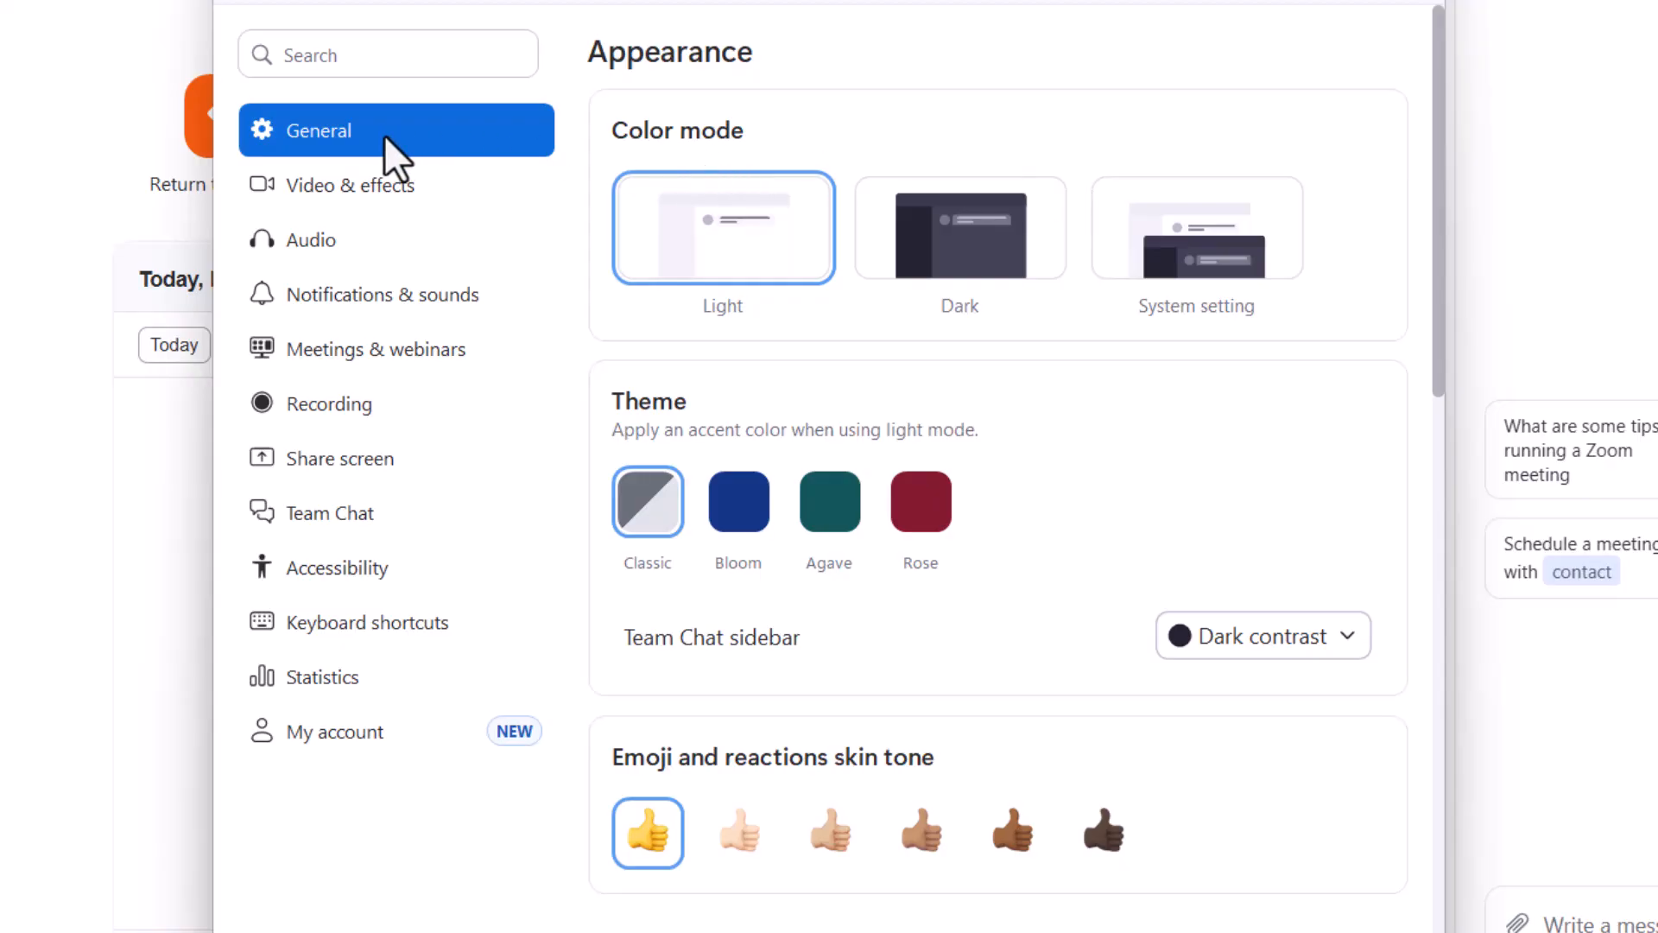
pyautogui.click(367, 270)
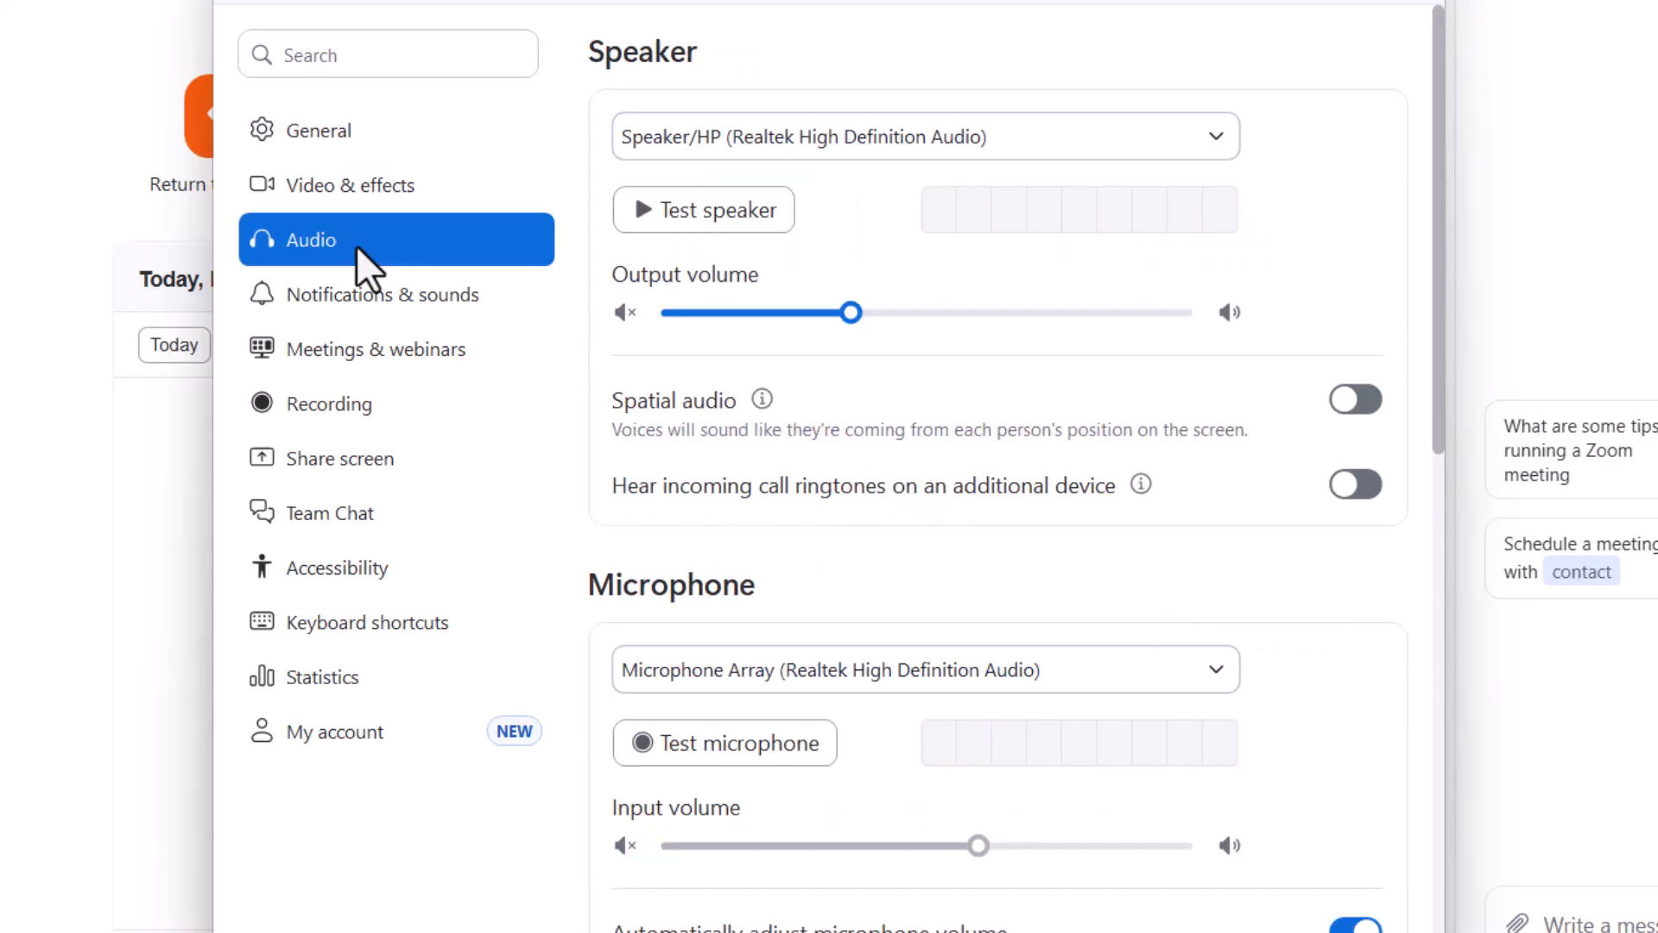
pyautogui.scroll(-3, 963, 593)
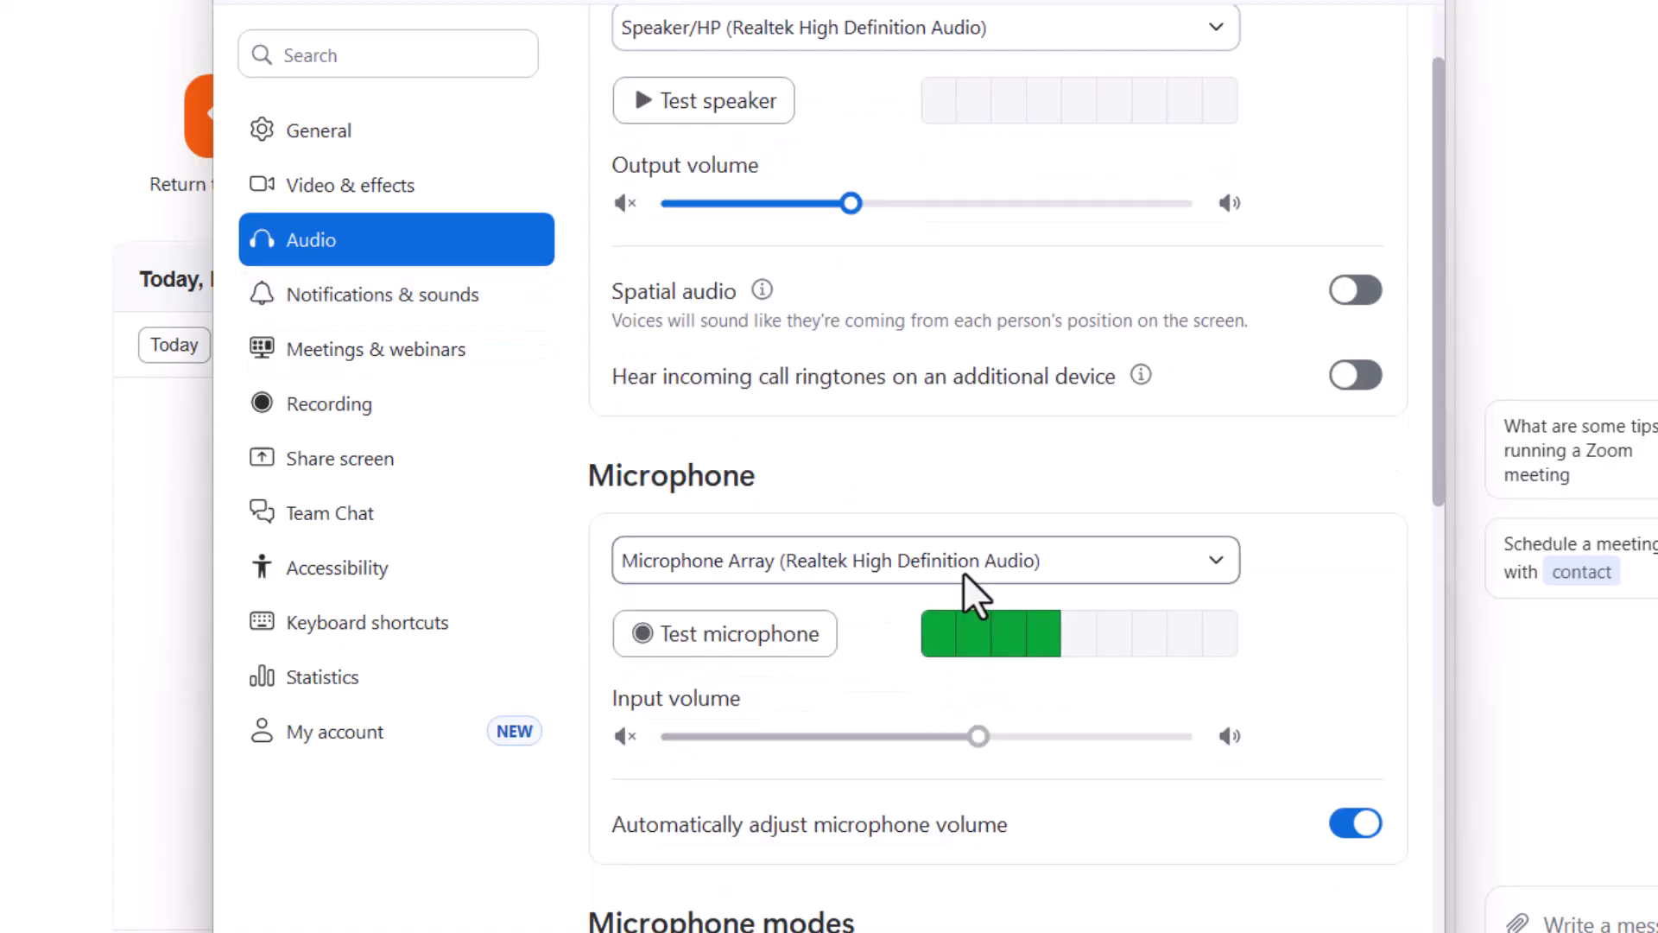
pyautogui.scroll(-6, 802, 625)
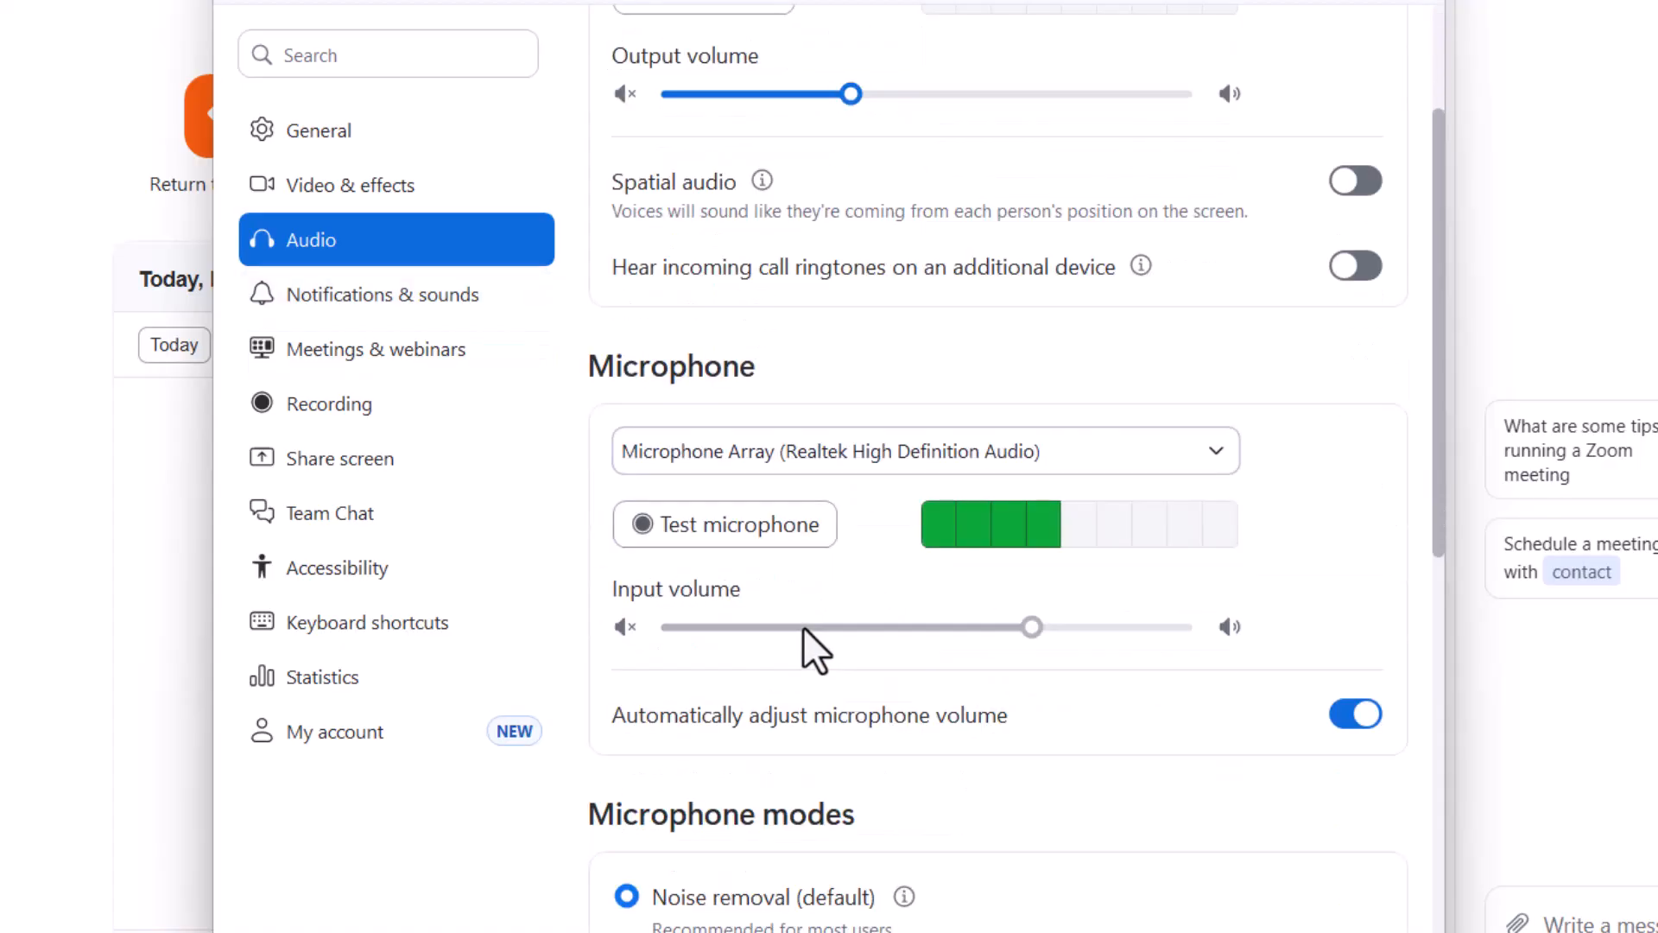
pyautogui.scroll(-1, 805, 629)
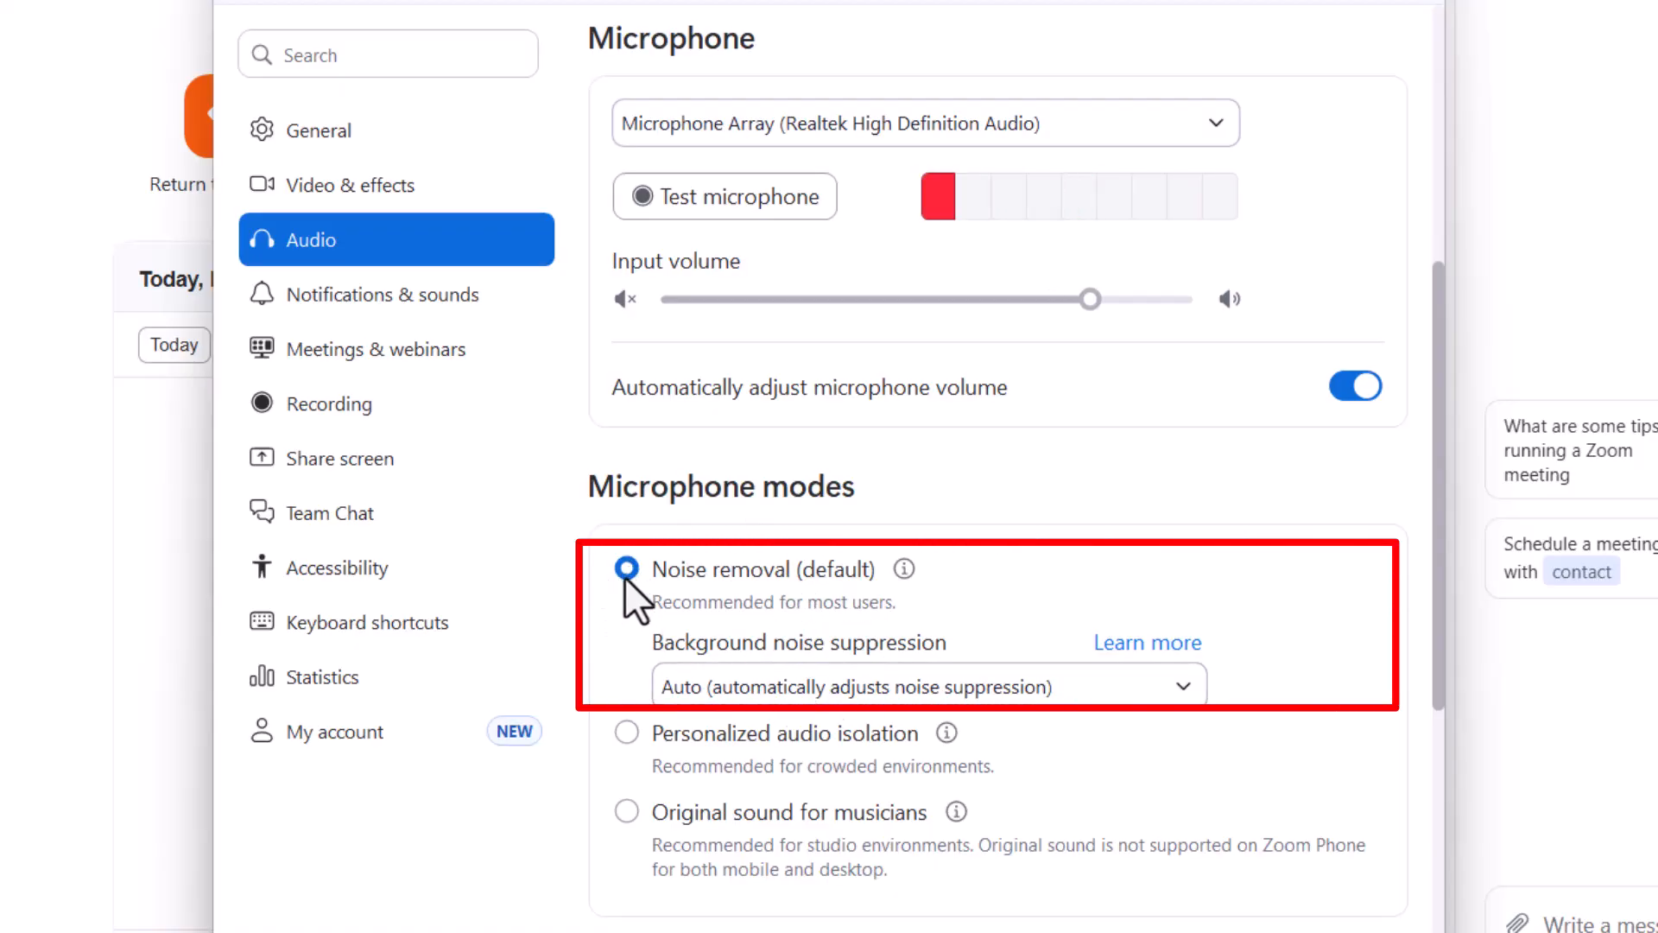
pyautogui.click(1179, 684)
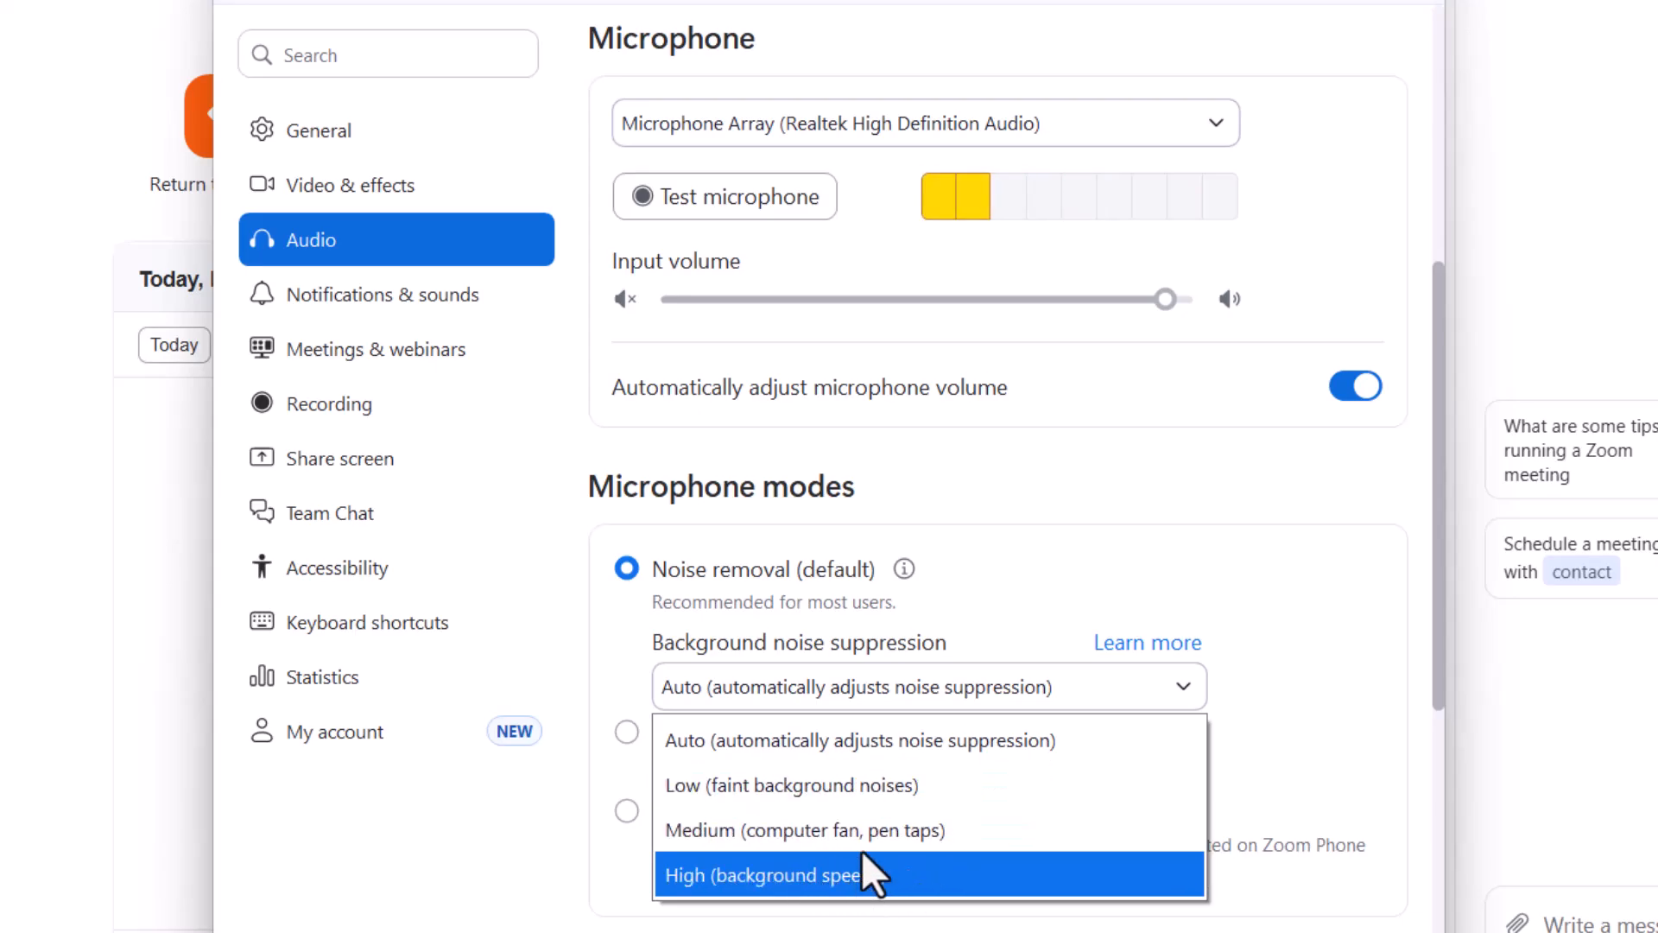
pyautogui.click(852, 754)
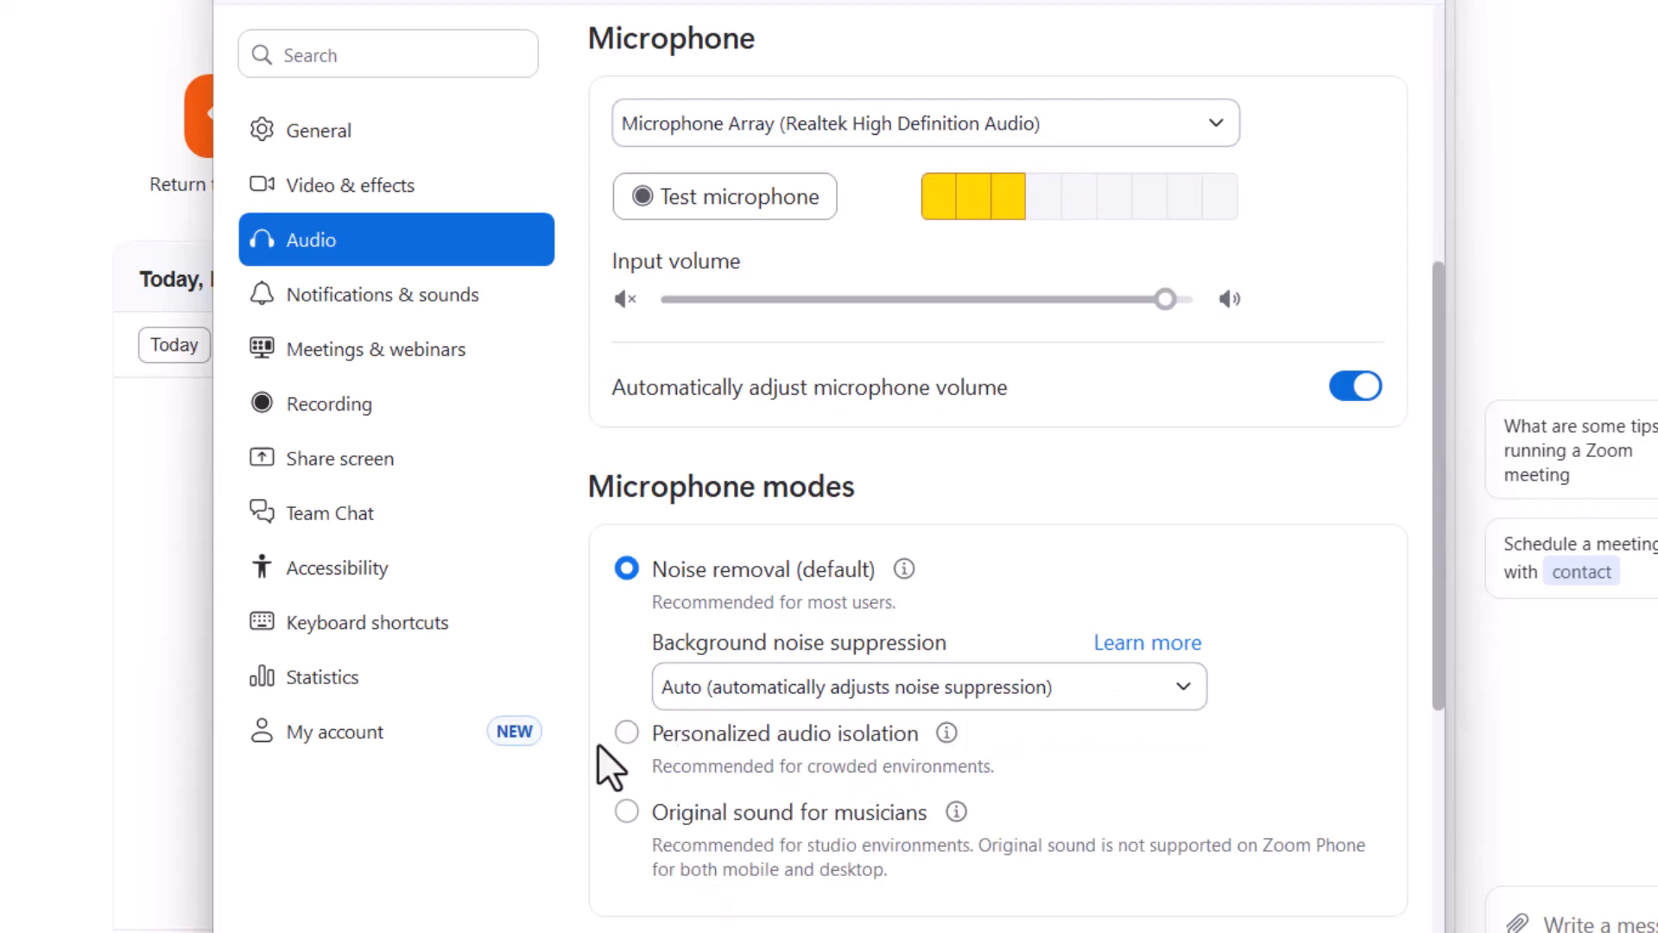
# Step: Try the Personalized audio isolation microphone mode, accepting the voice recording consent, and switch back to Noise removal (default)
pyautogui.click(628, 733)
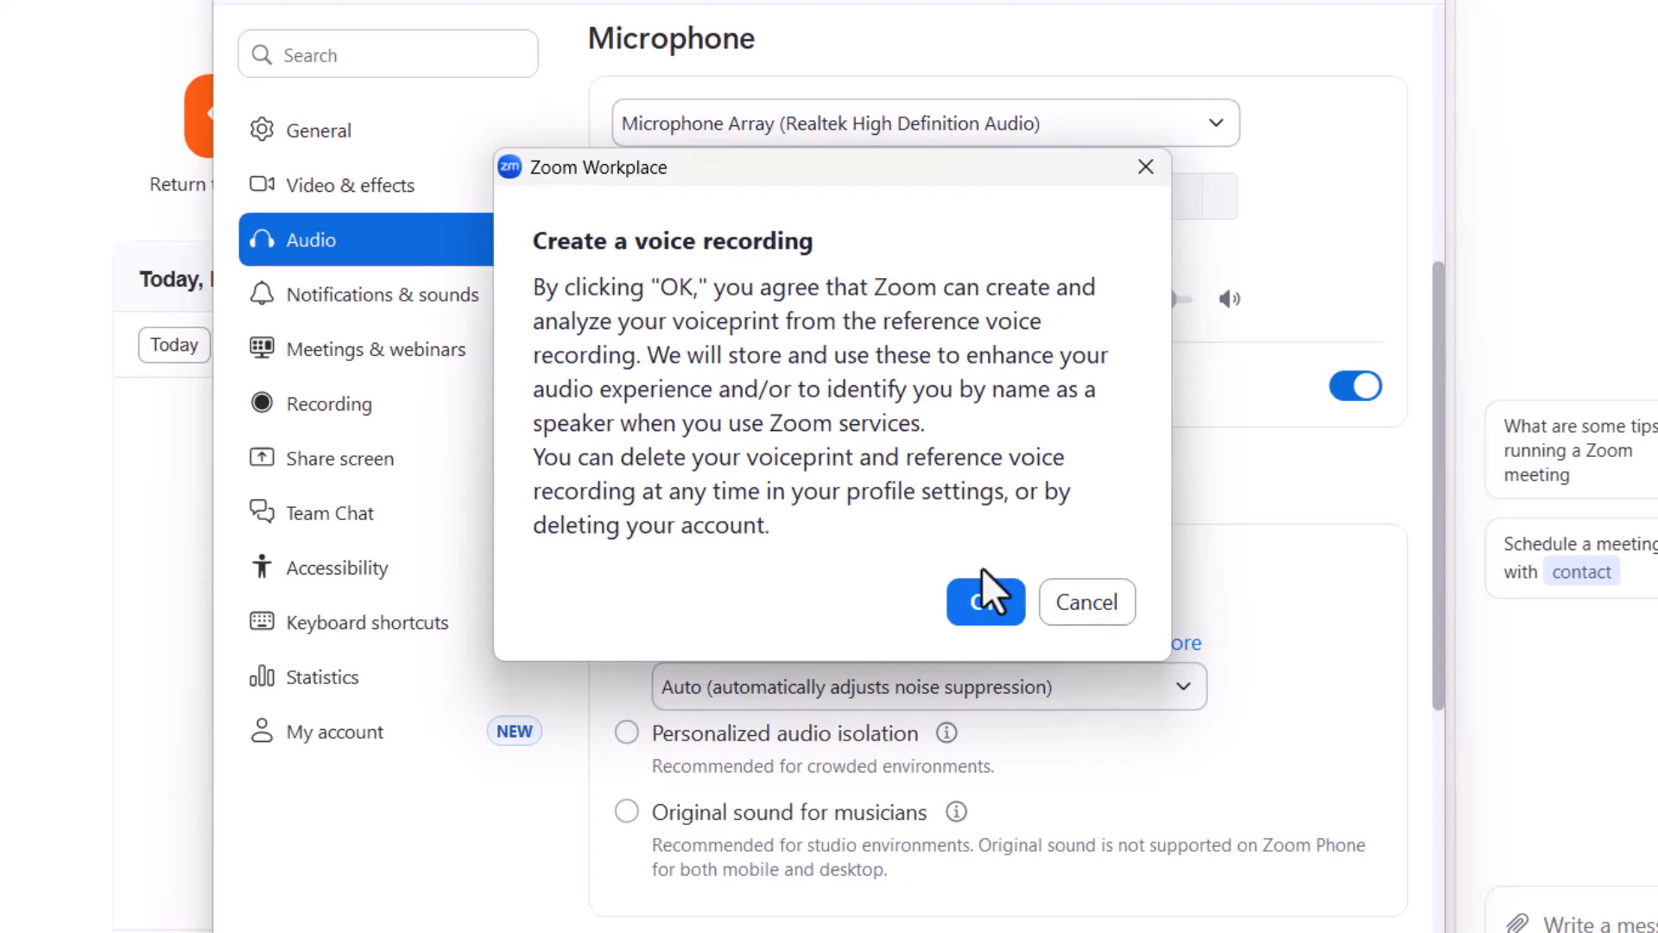
pyautogui.click(987, 604)
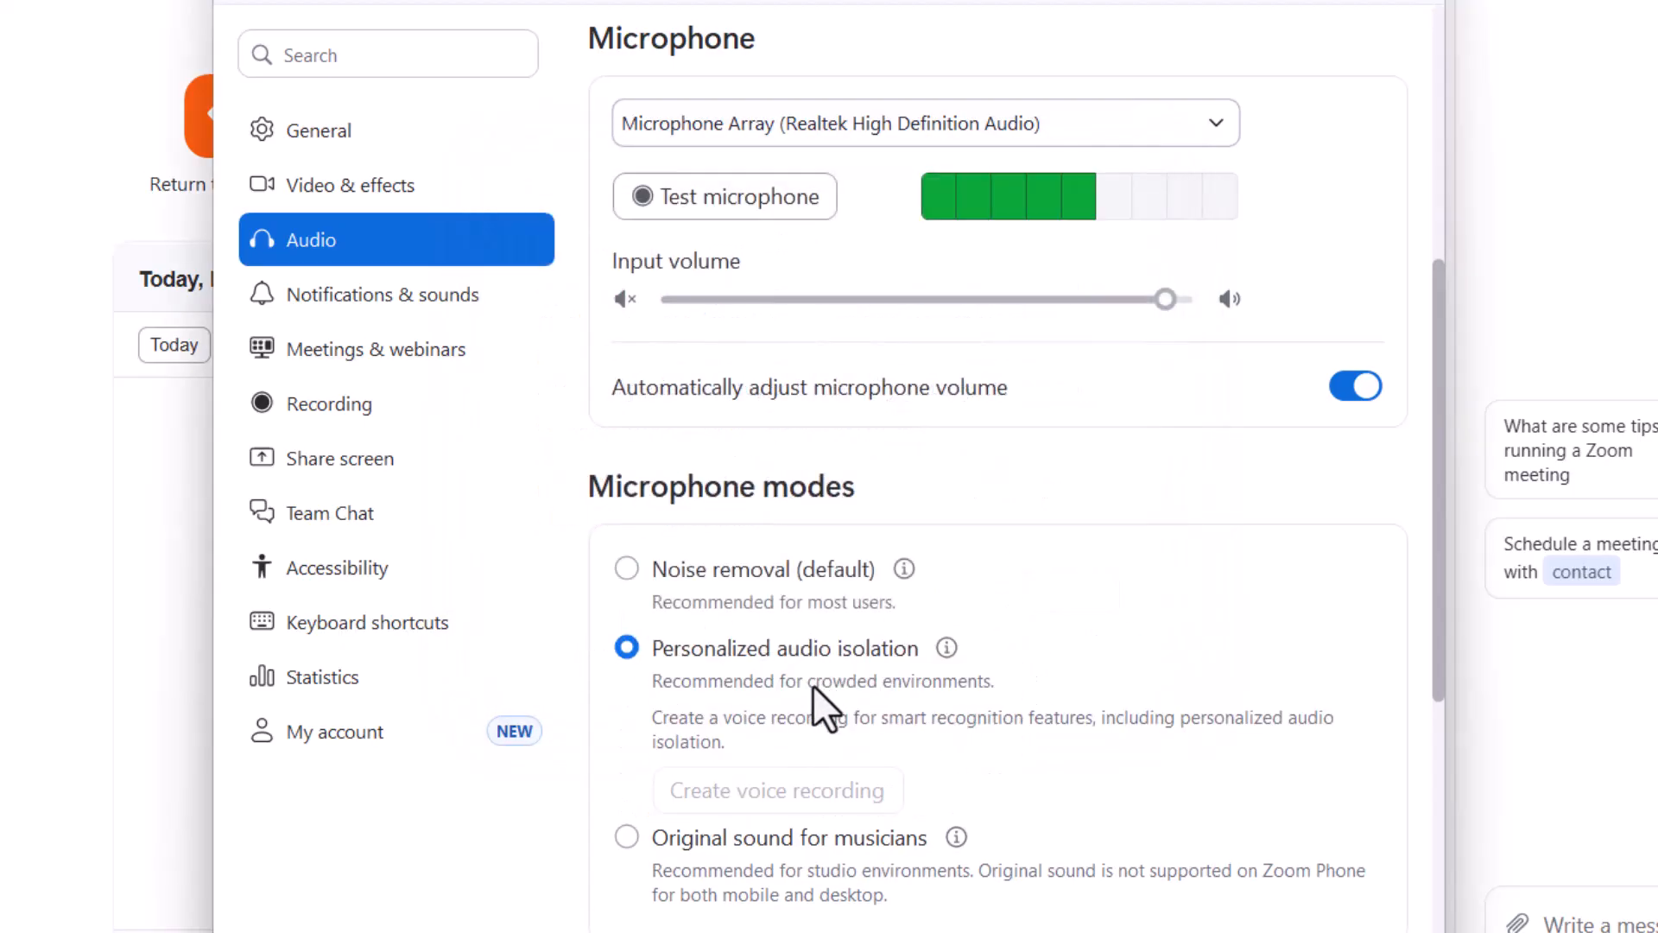
pyautogui.click(628, 570)
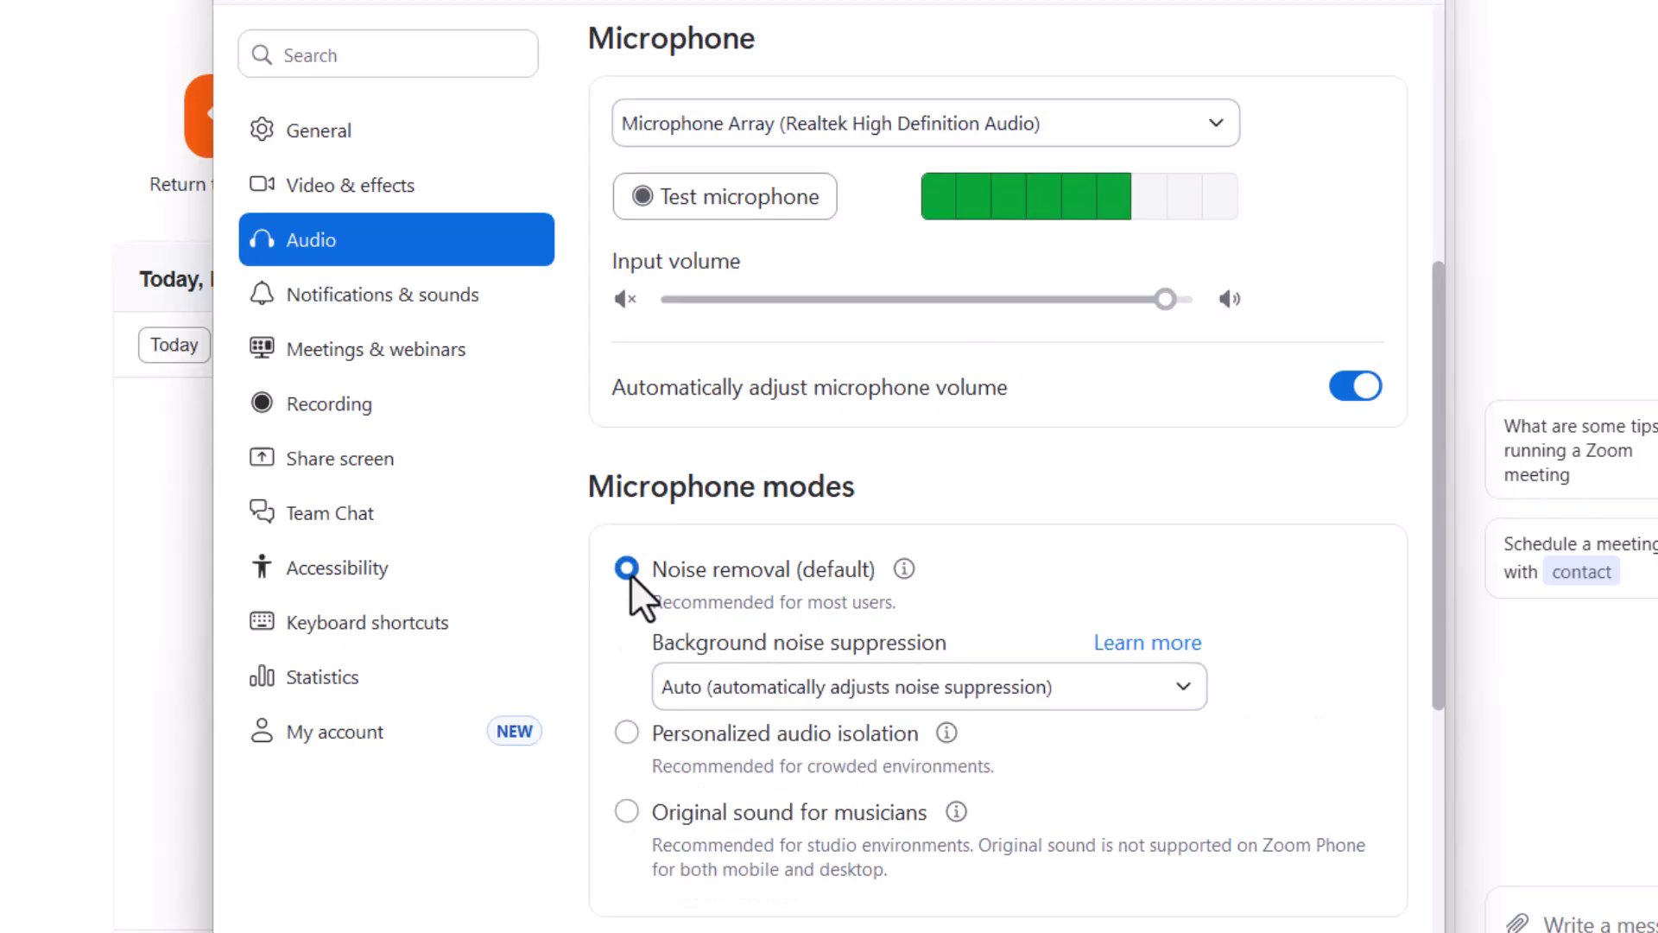
# Step: Review the other microphone modes, the audio profile and the headset options, and close the settings window
pyautogui.scroll(-2, 764, 790)
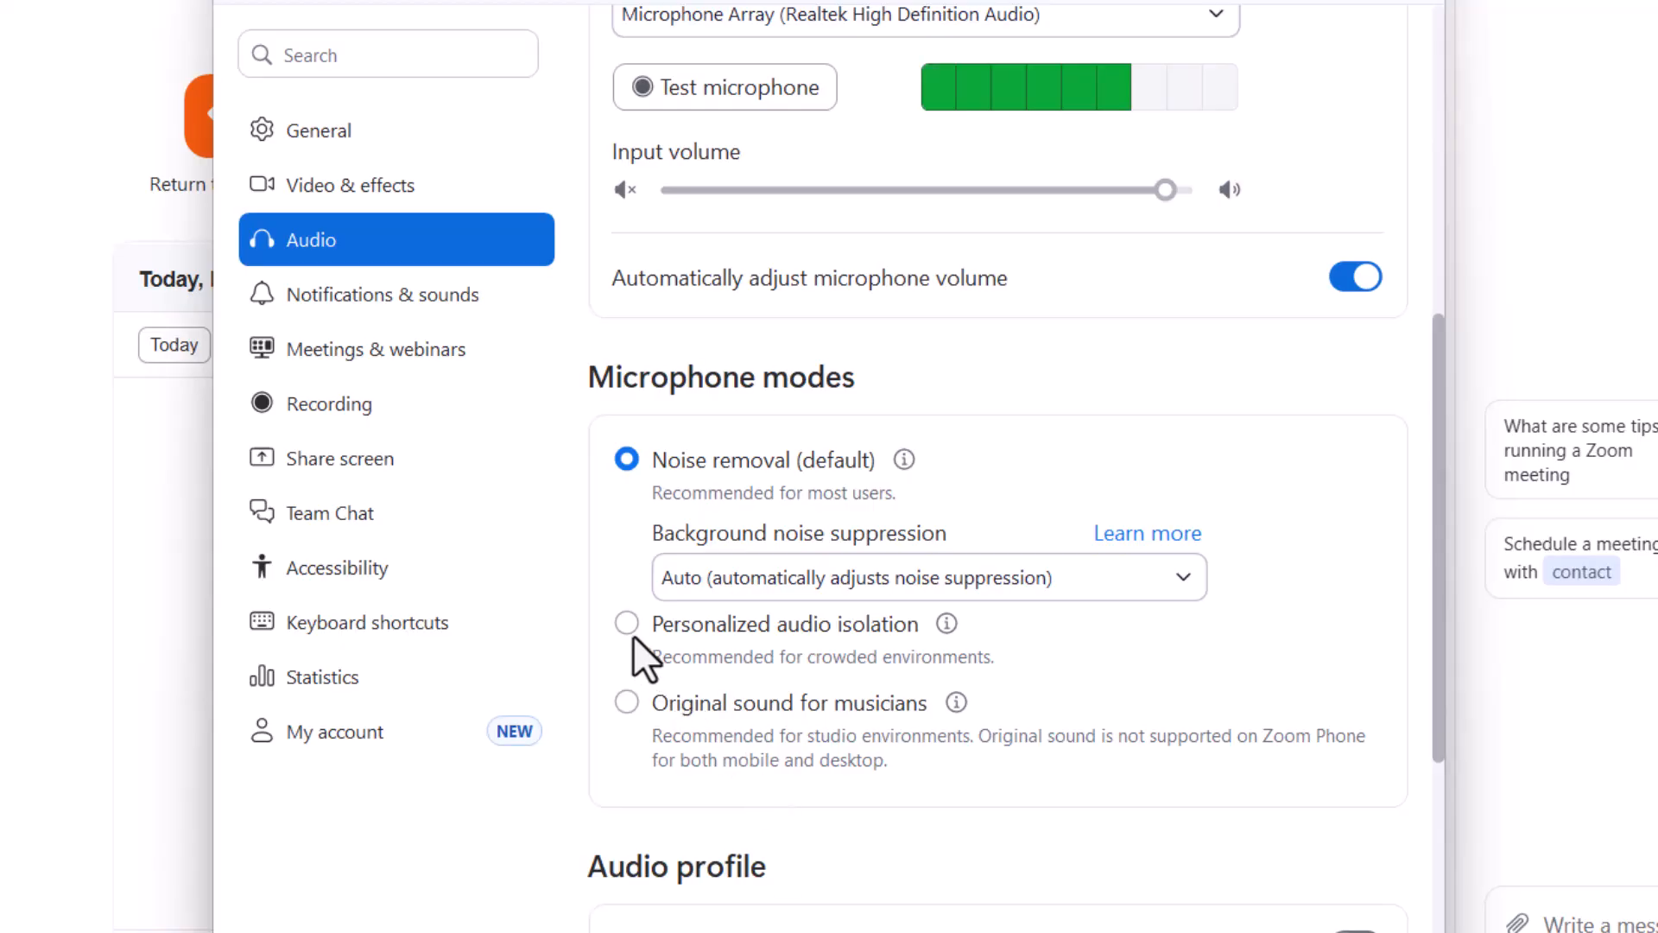
pyautogui.scroll(-2, 643, 638)
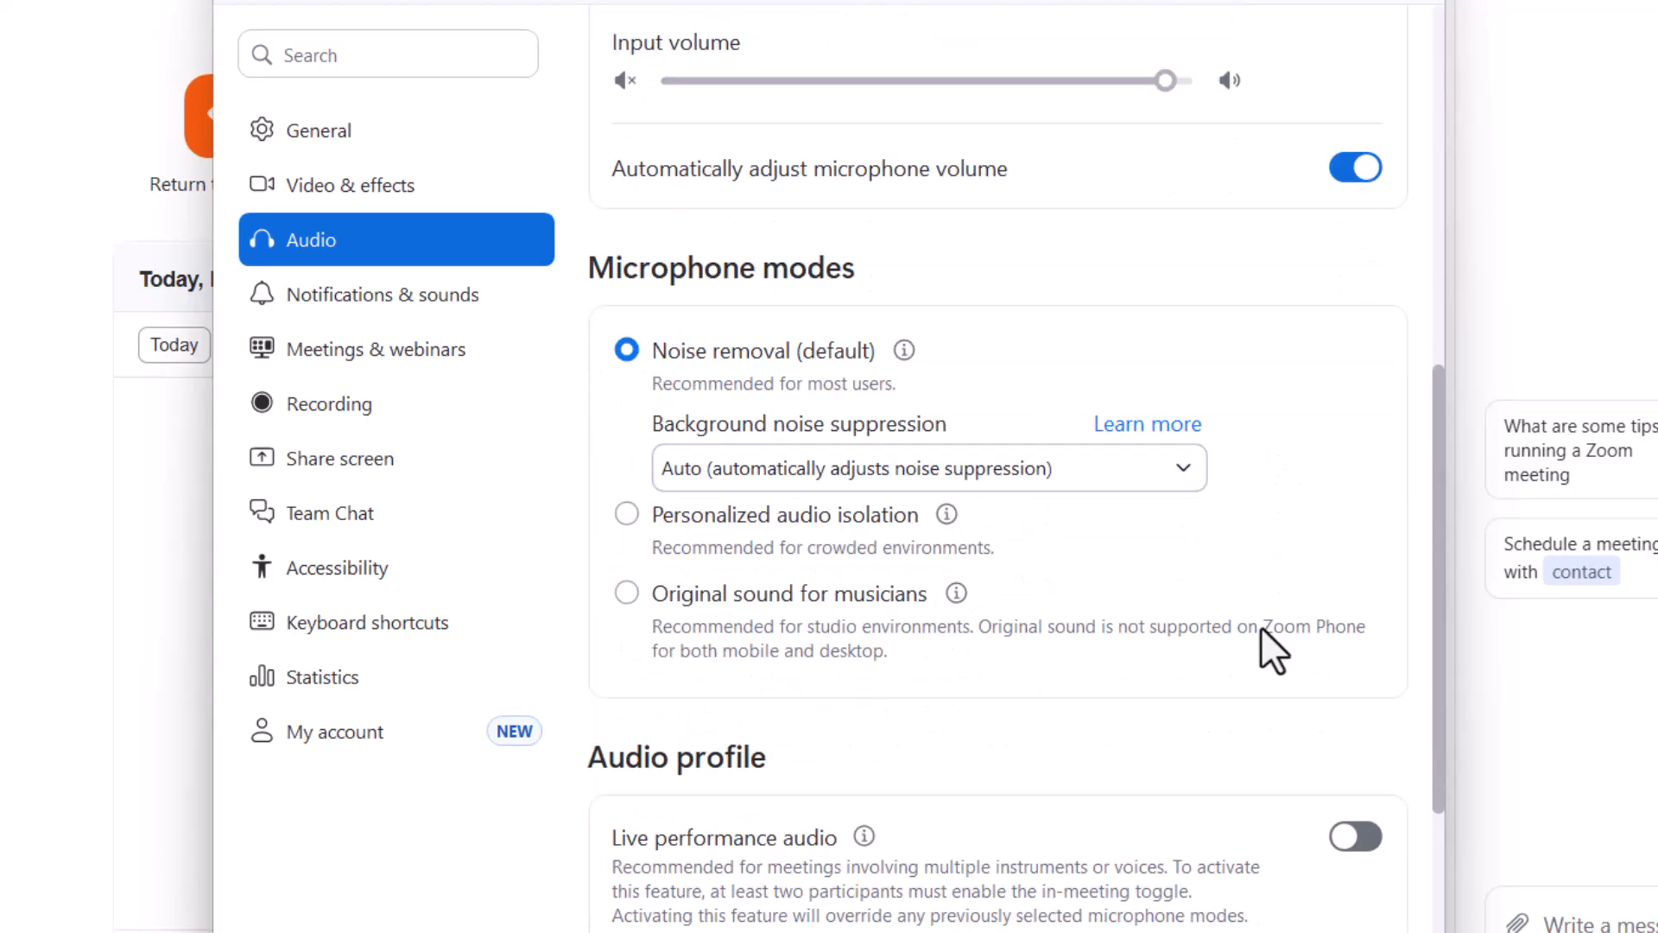
pyautogui.scroll(-6, 1070, 632)
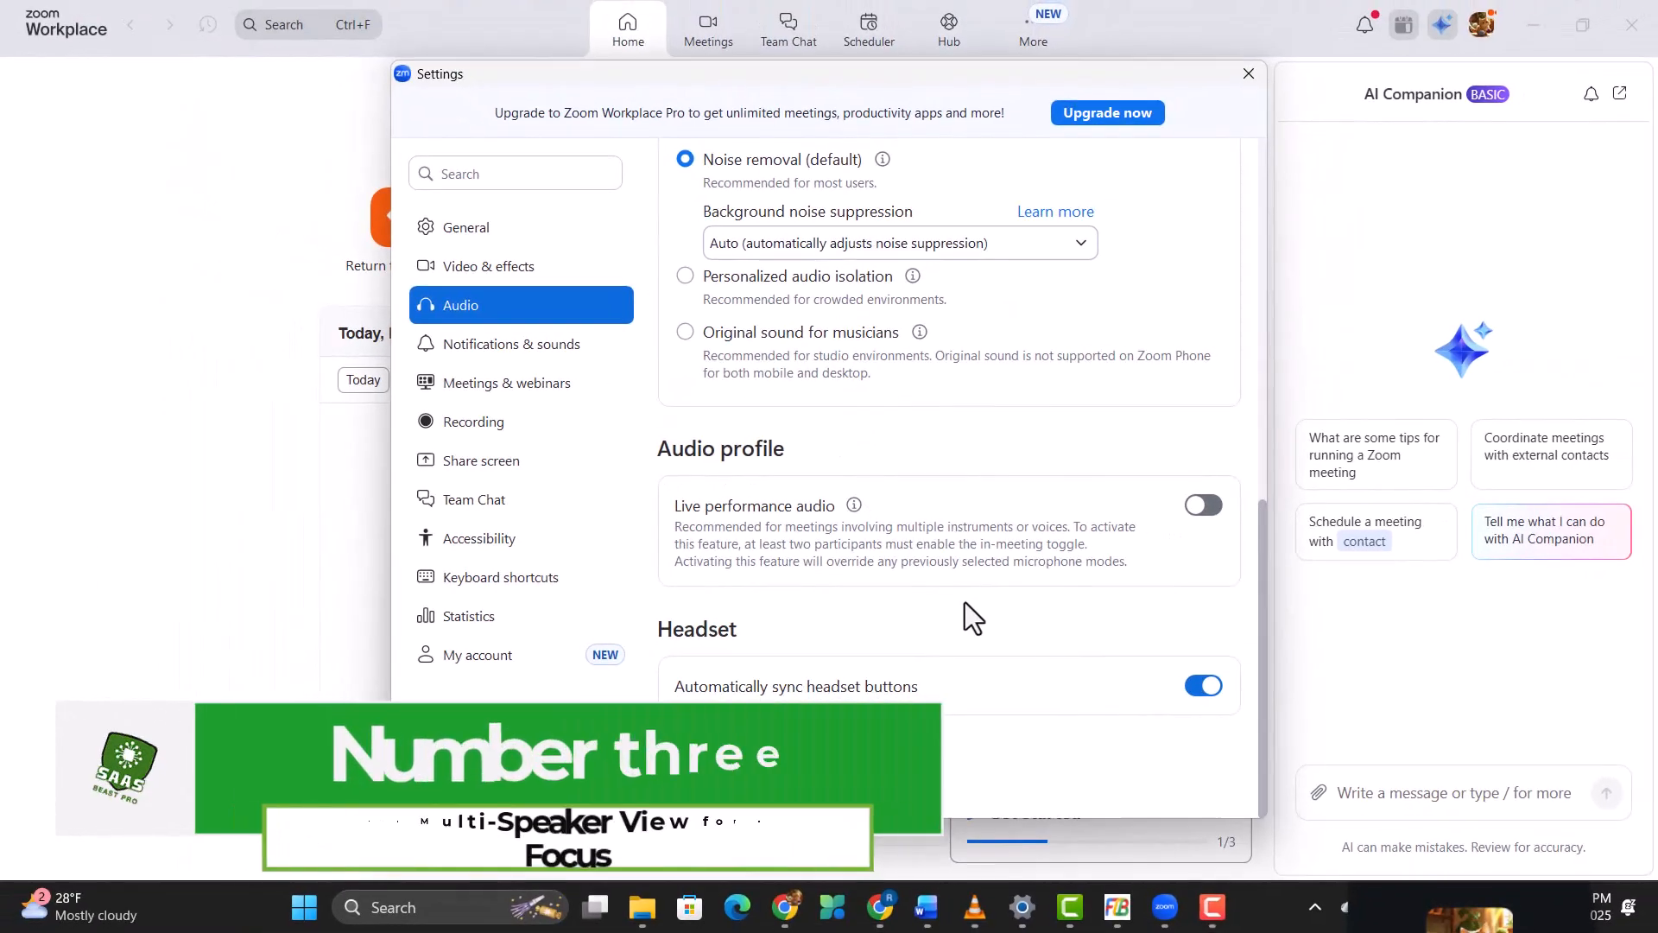
pyautogui.scroll(3, 1028, 680)
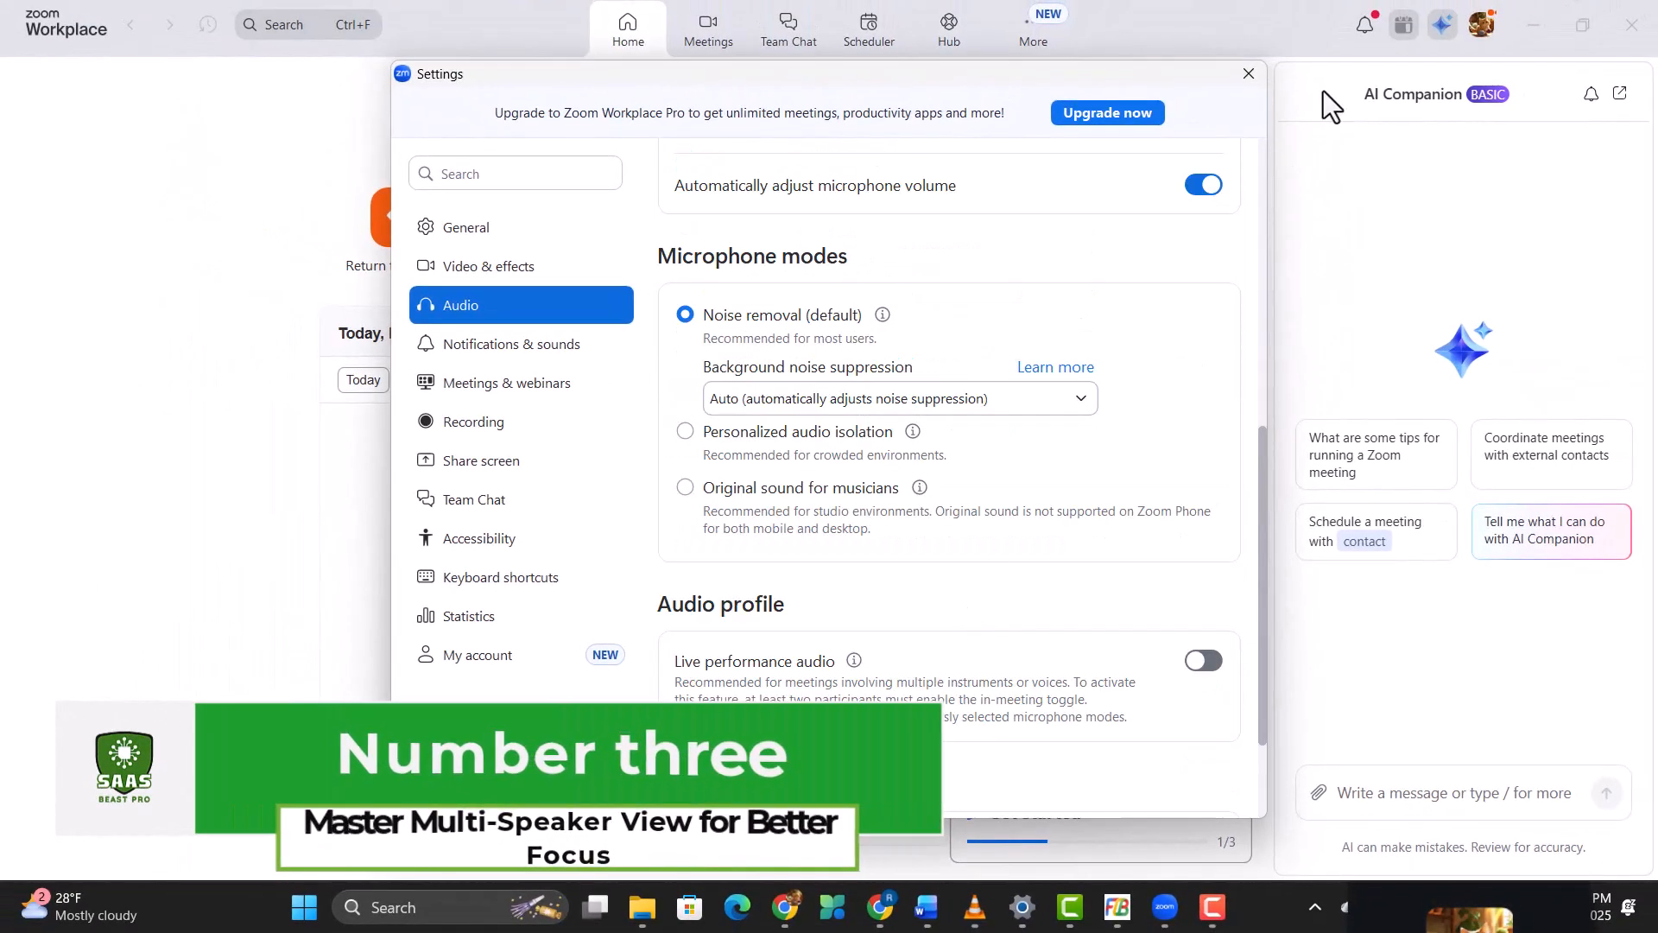
pyautogui.click(1247, 76)
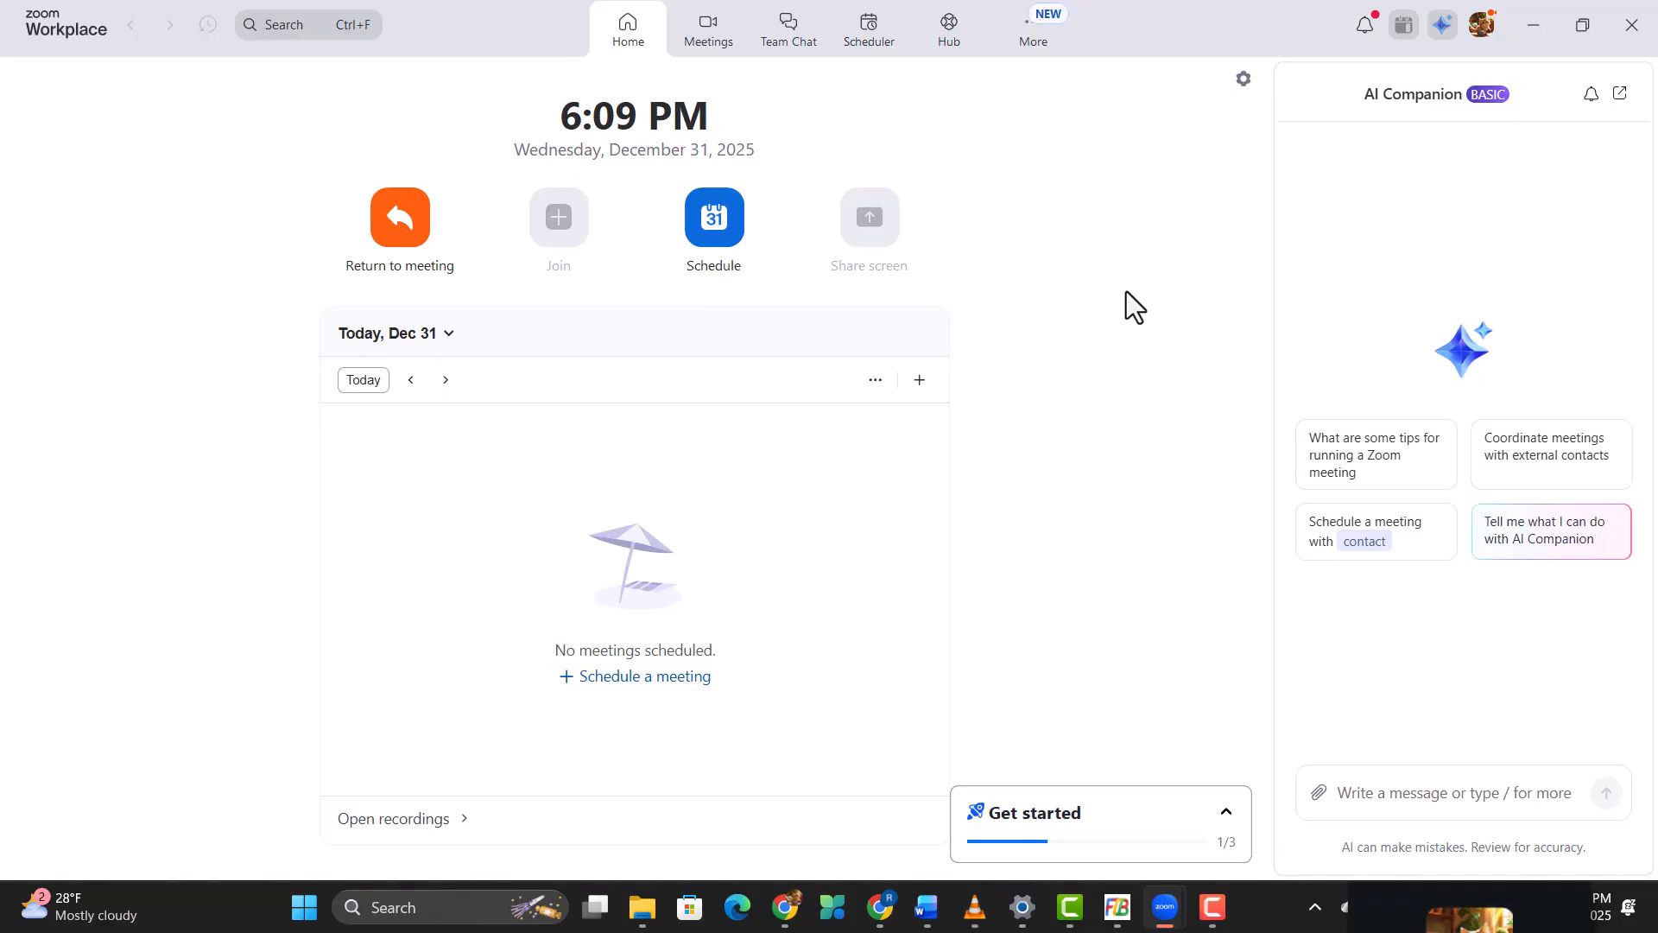
# Step: Move the floating meeting thumbnail up beside the Schedule option and expand it to the full meeting window
pyautogui.moveTo(1490, 905); pyautogui.dragTo(888, 280)
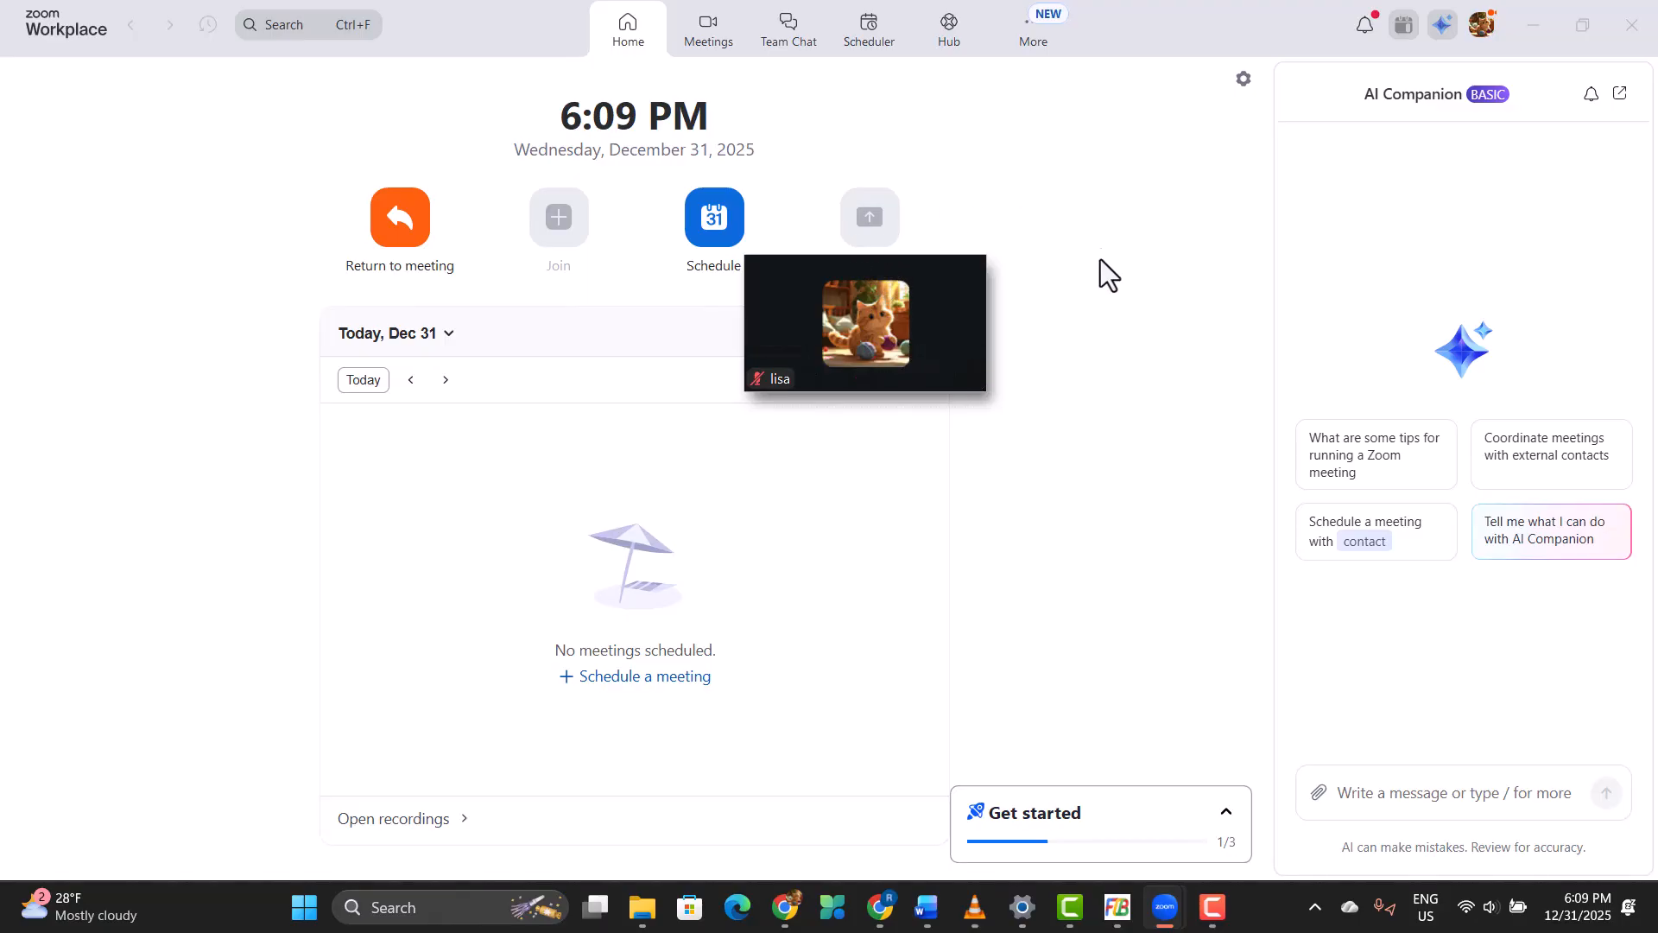
pyautogui.moveTo(966, 350)
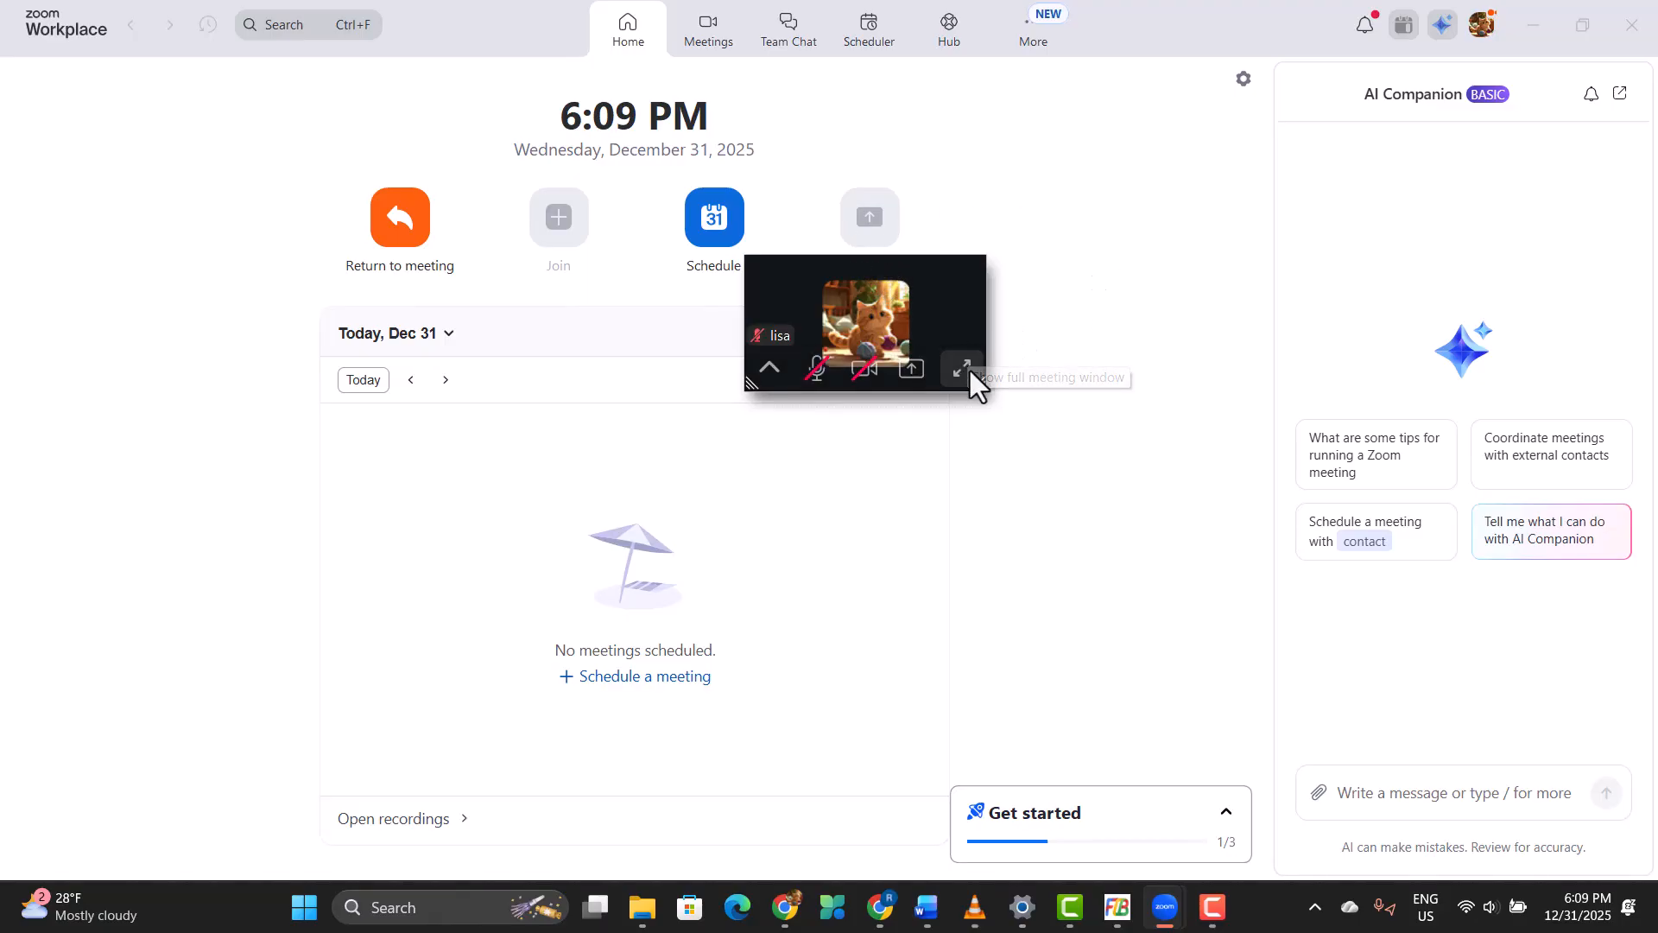
pyautogui.click(963, 370)
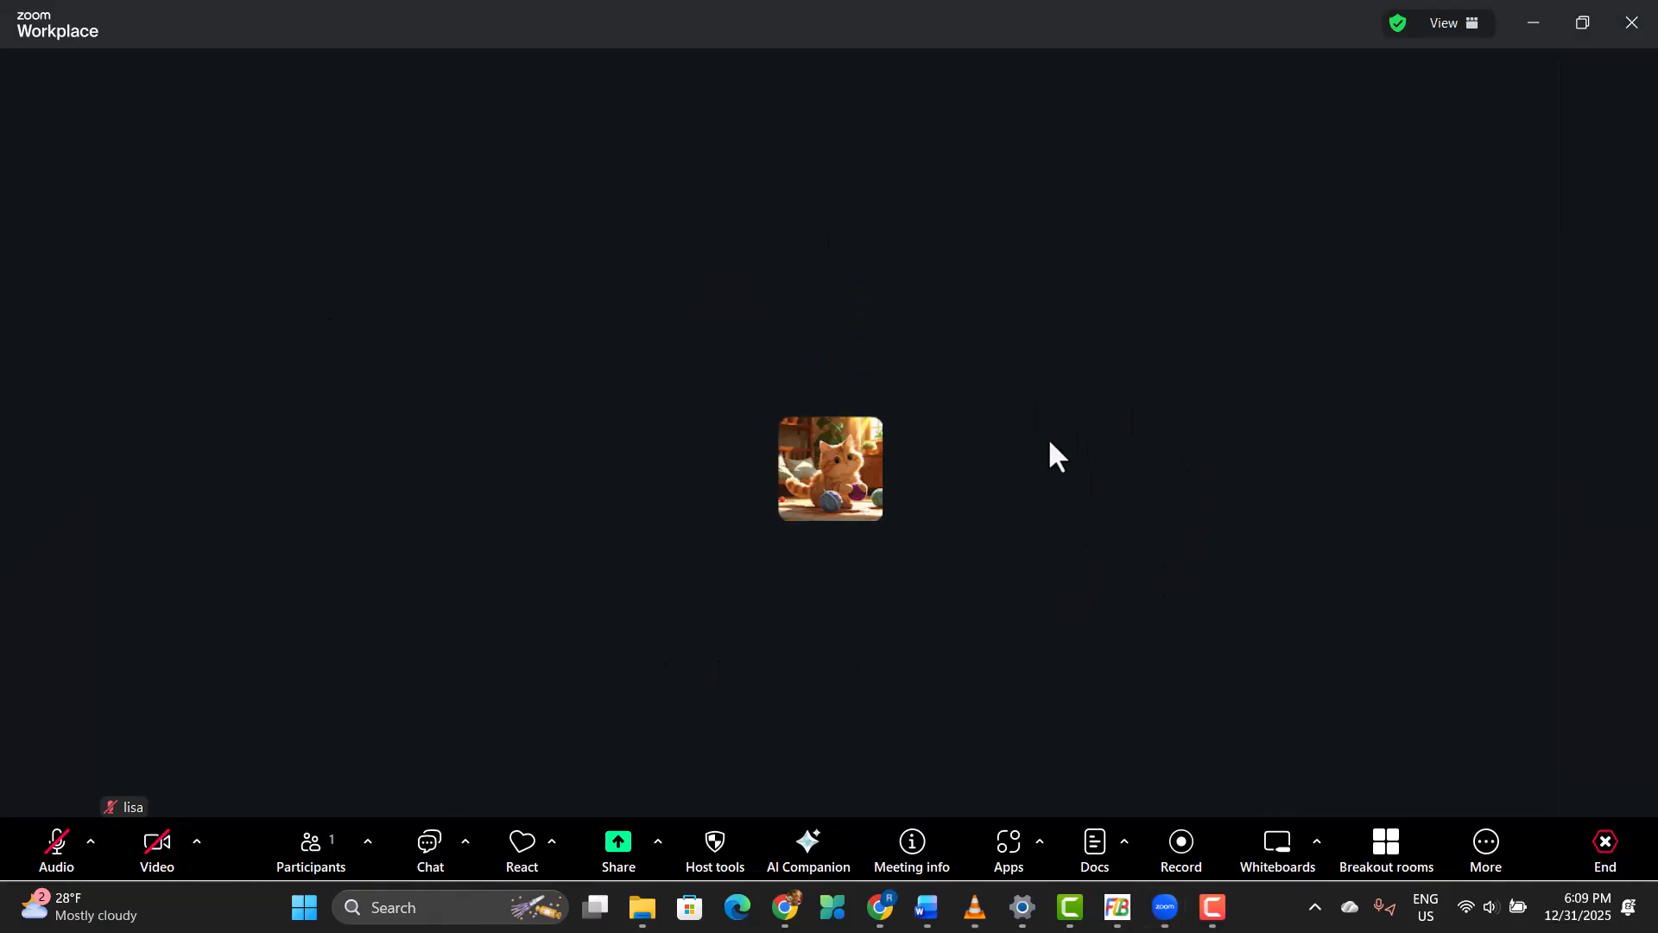
pyautogui.click(1534, 21)
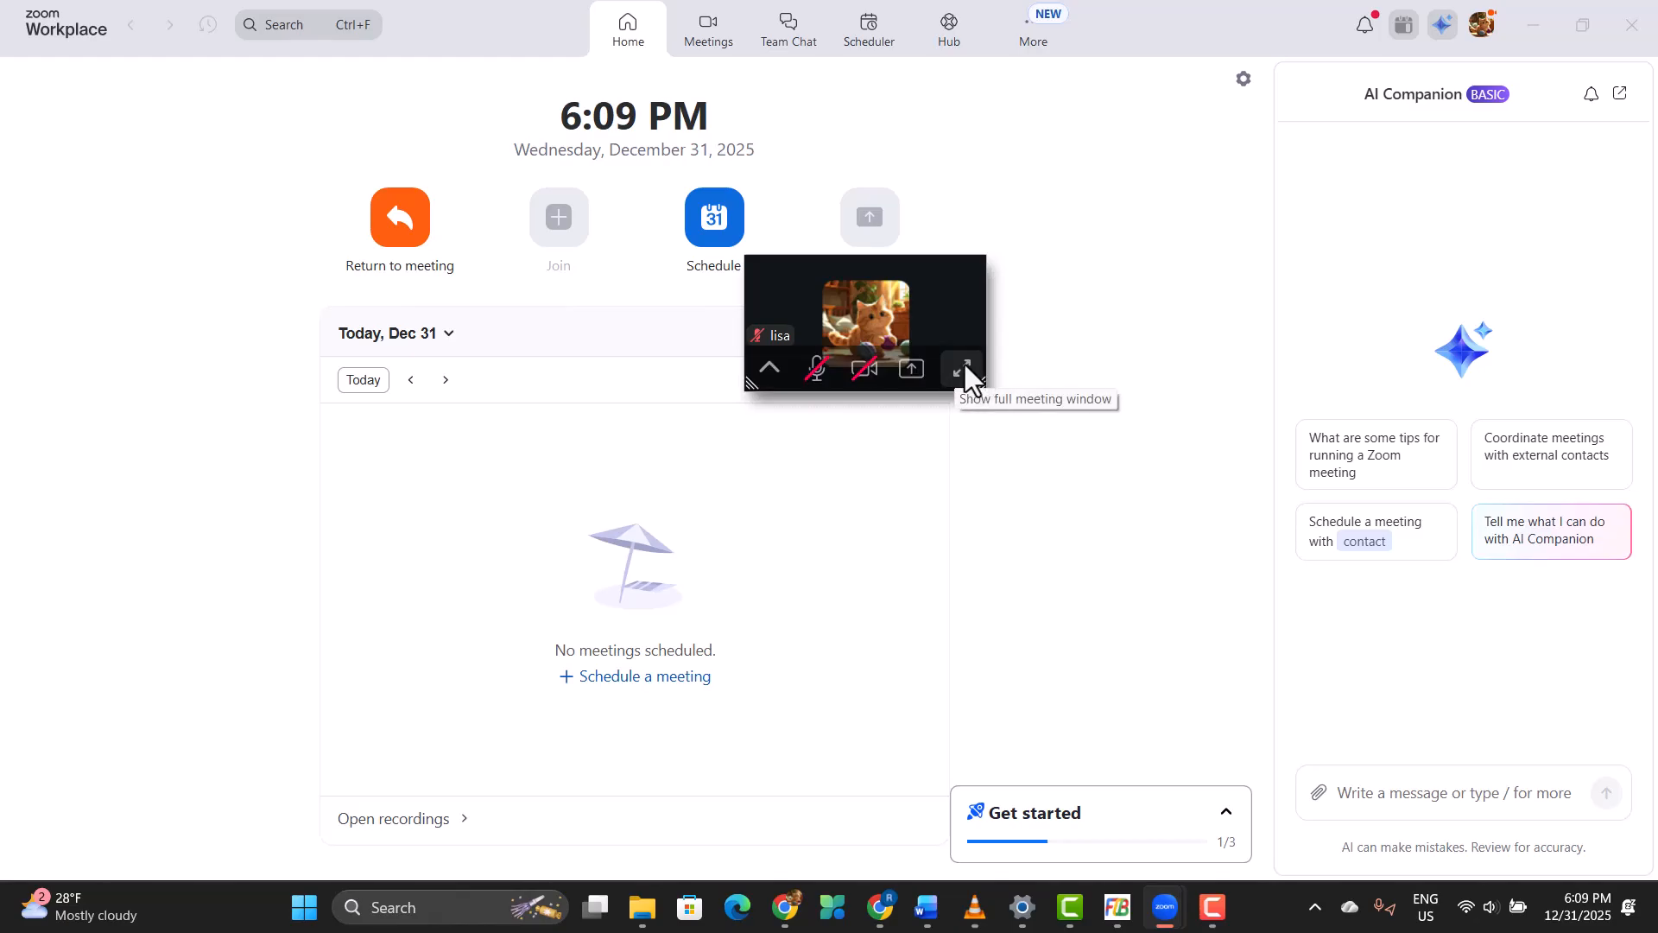
pyautogui.click(1483, 26)
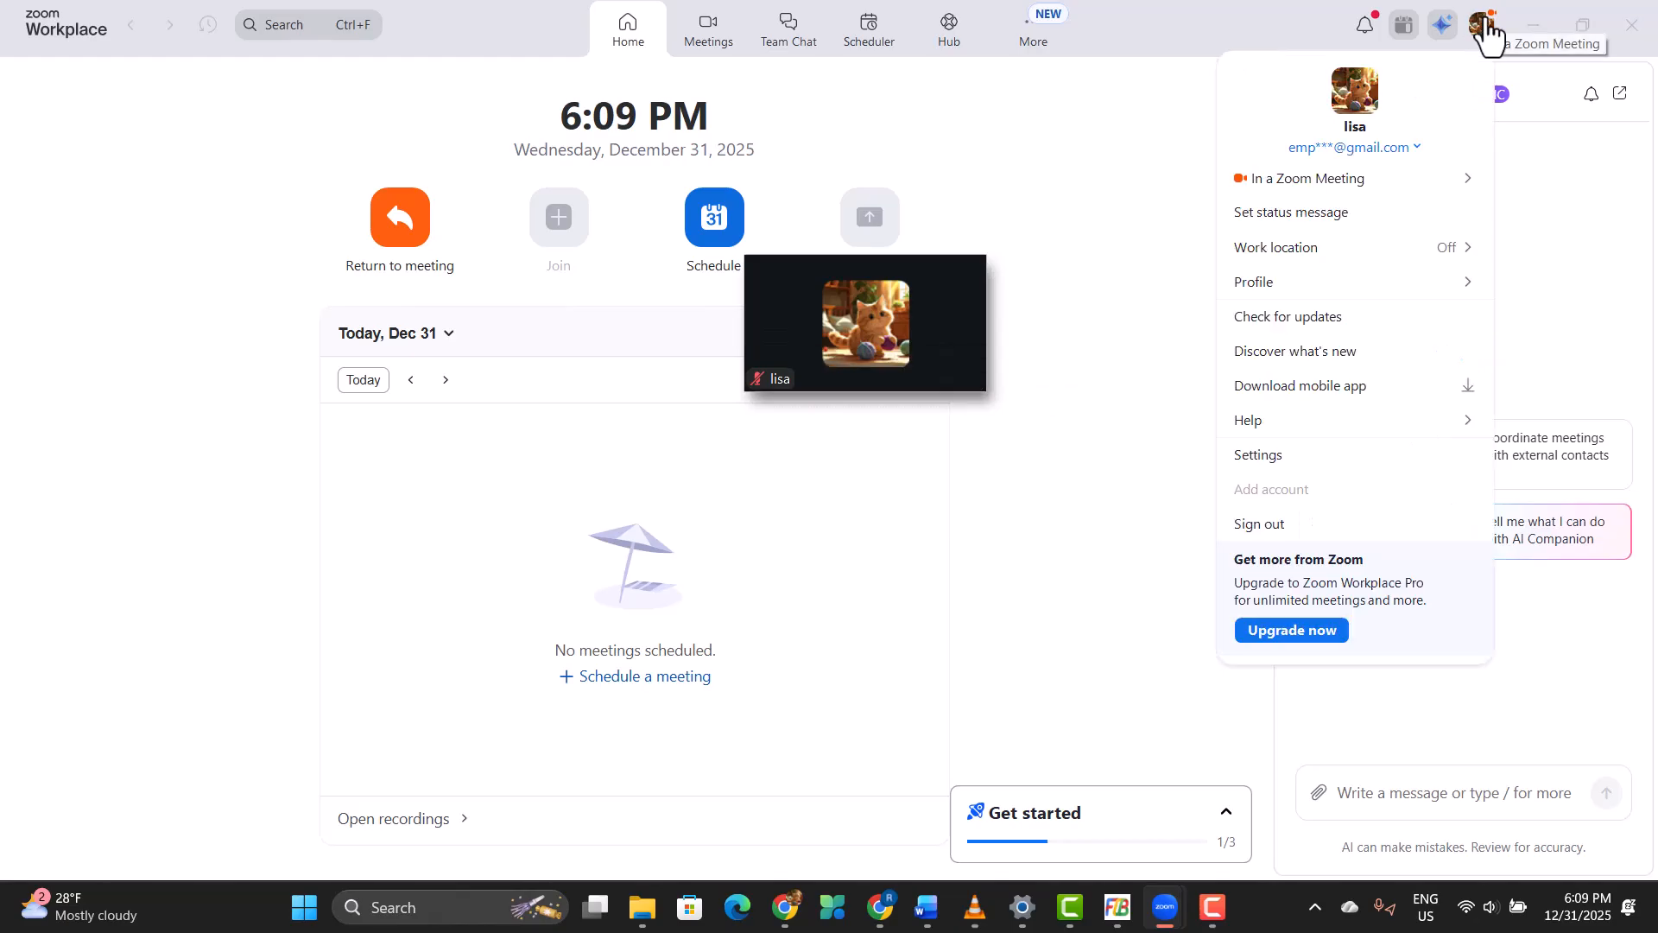
pyautogui.click(961, 373)
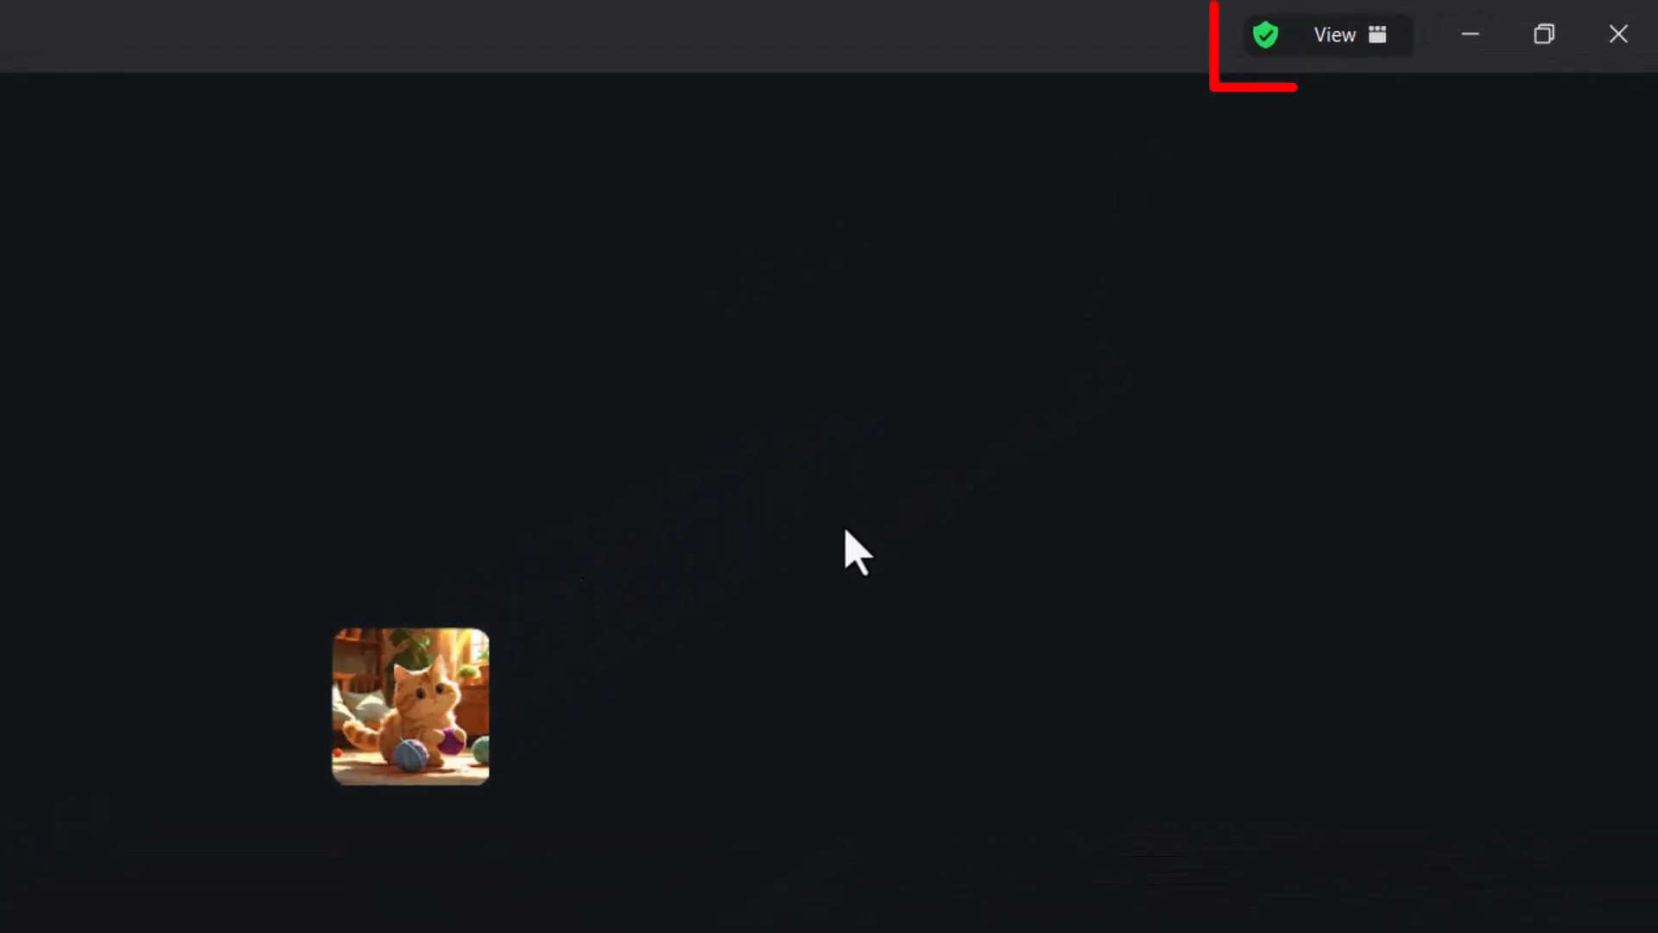
# Step: Switch the meeting to the Multi-speaker view and minimize it, moving the floating thumbnail out of the way beside the system clock
pyautogui.click(1367, 38)
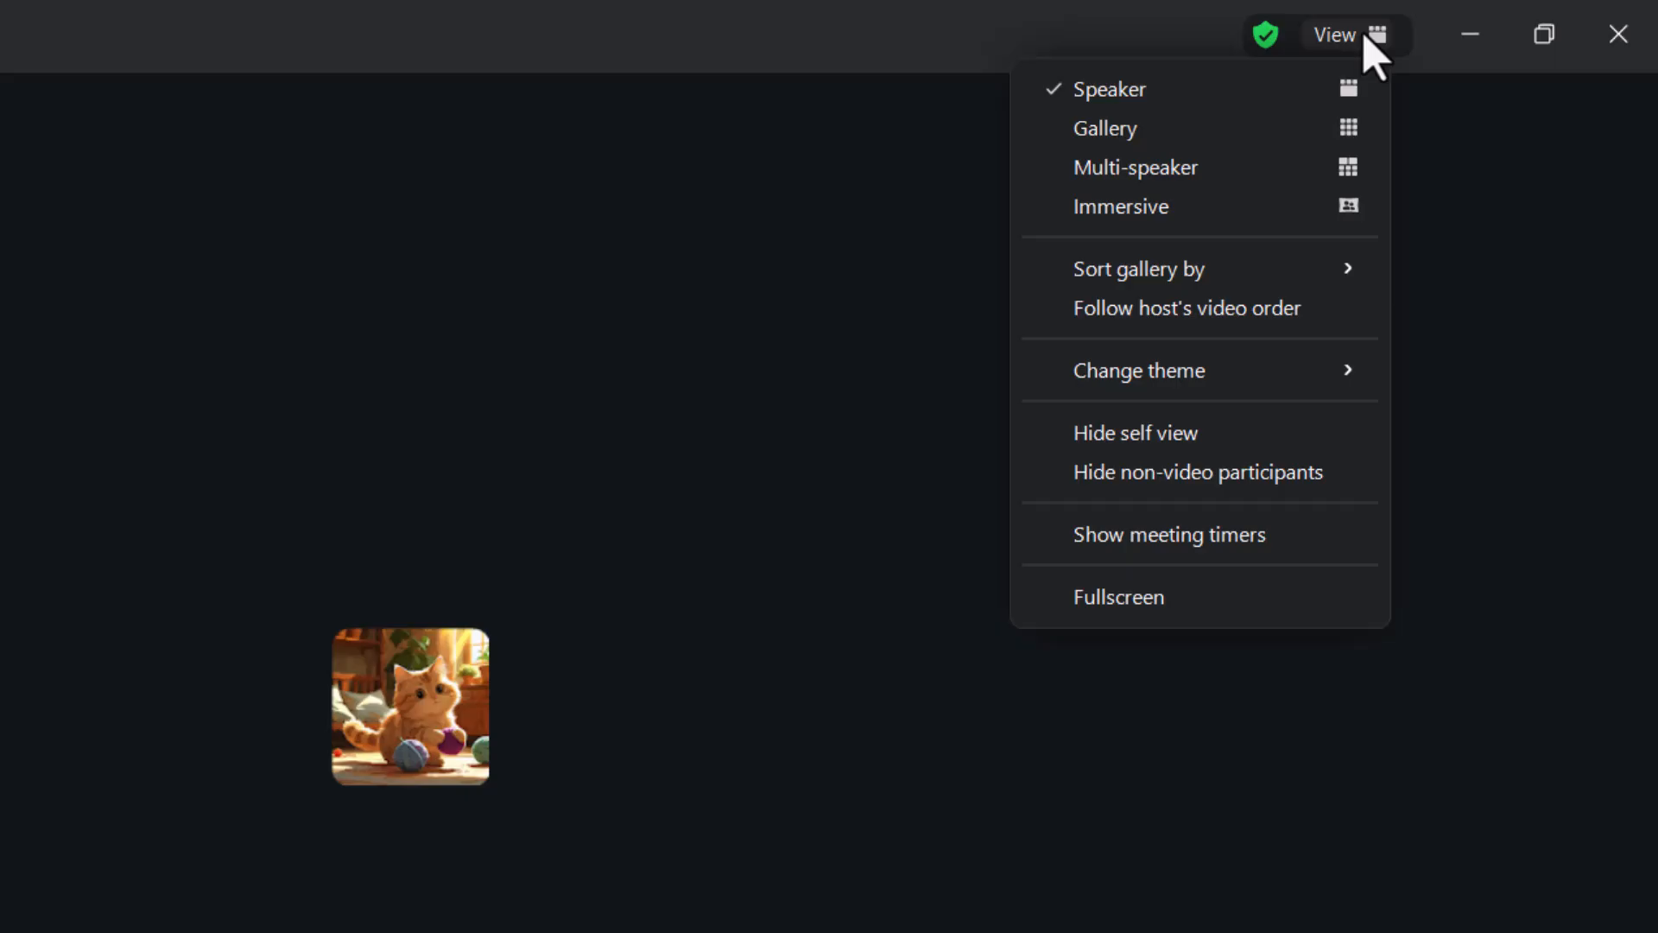
pyautogui.click(1189, 169)
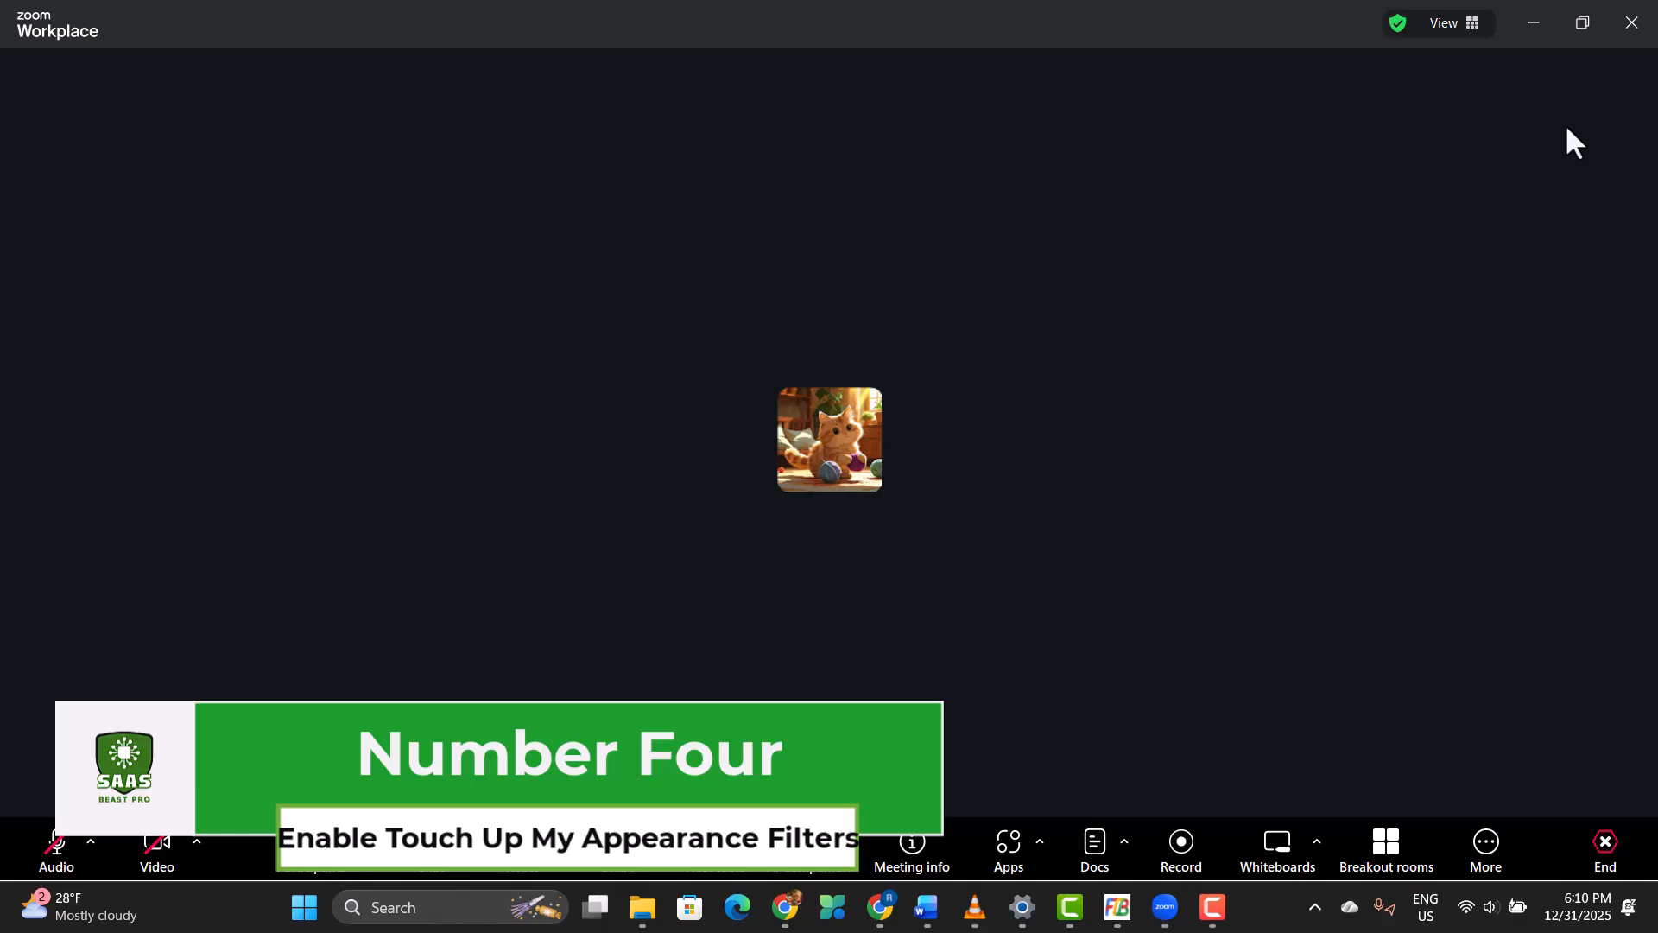
pyautogui.click(1527, 25)
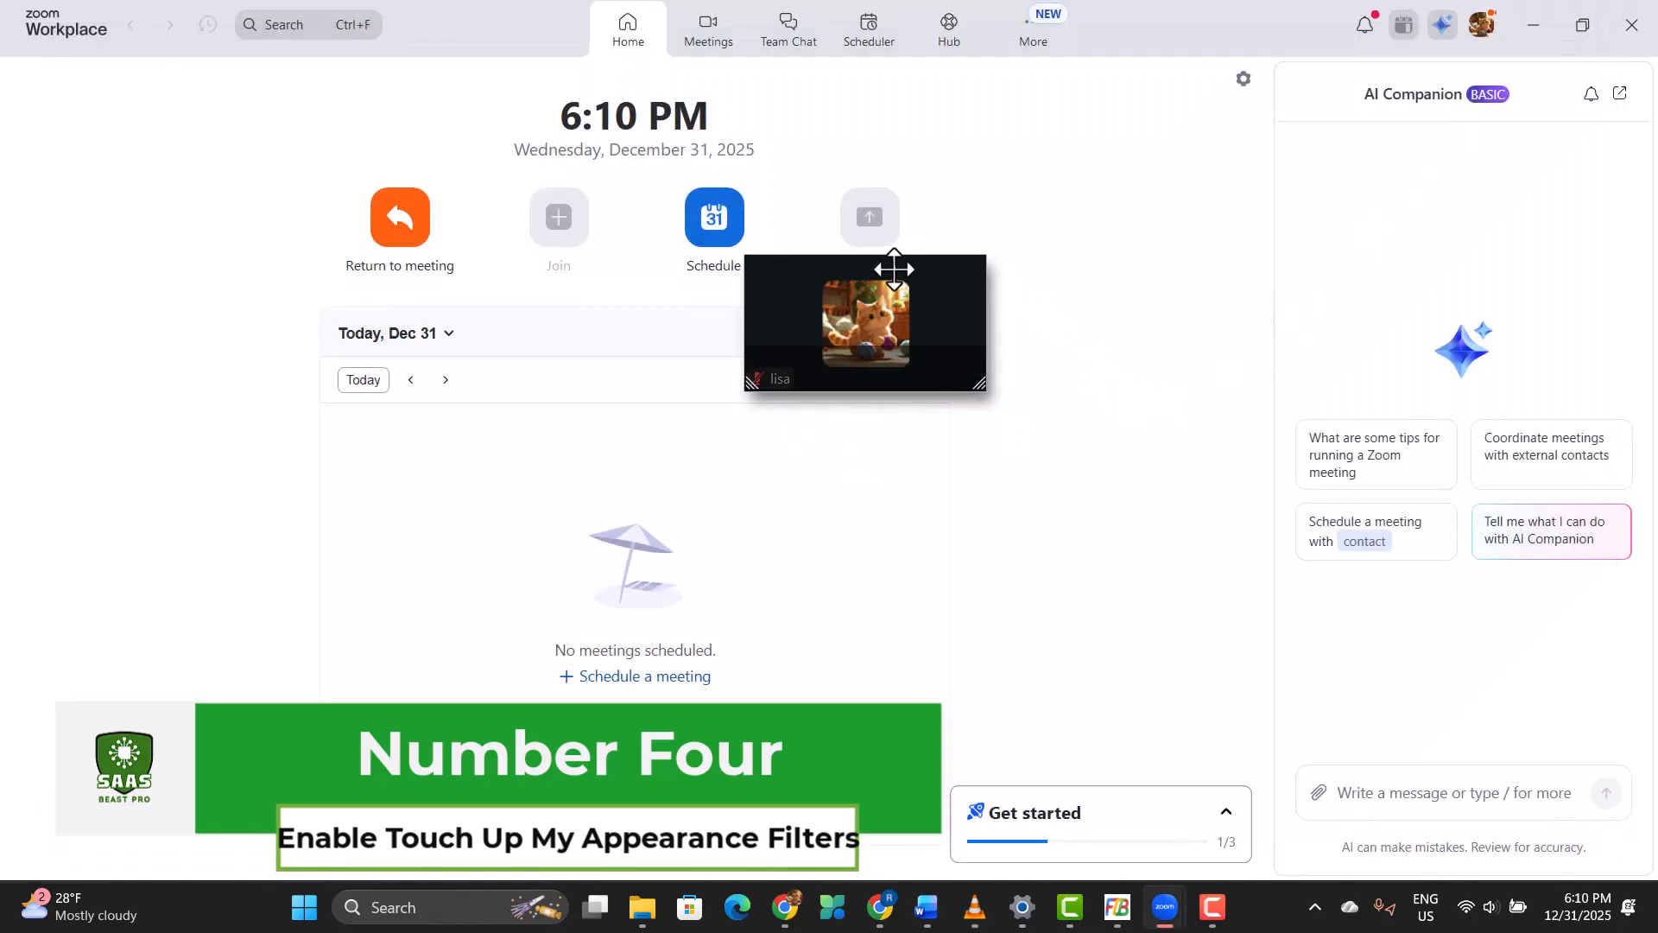
pyautogui.moveTo(914, 311); pyautogui.dragTo(1588, 920)
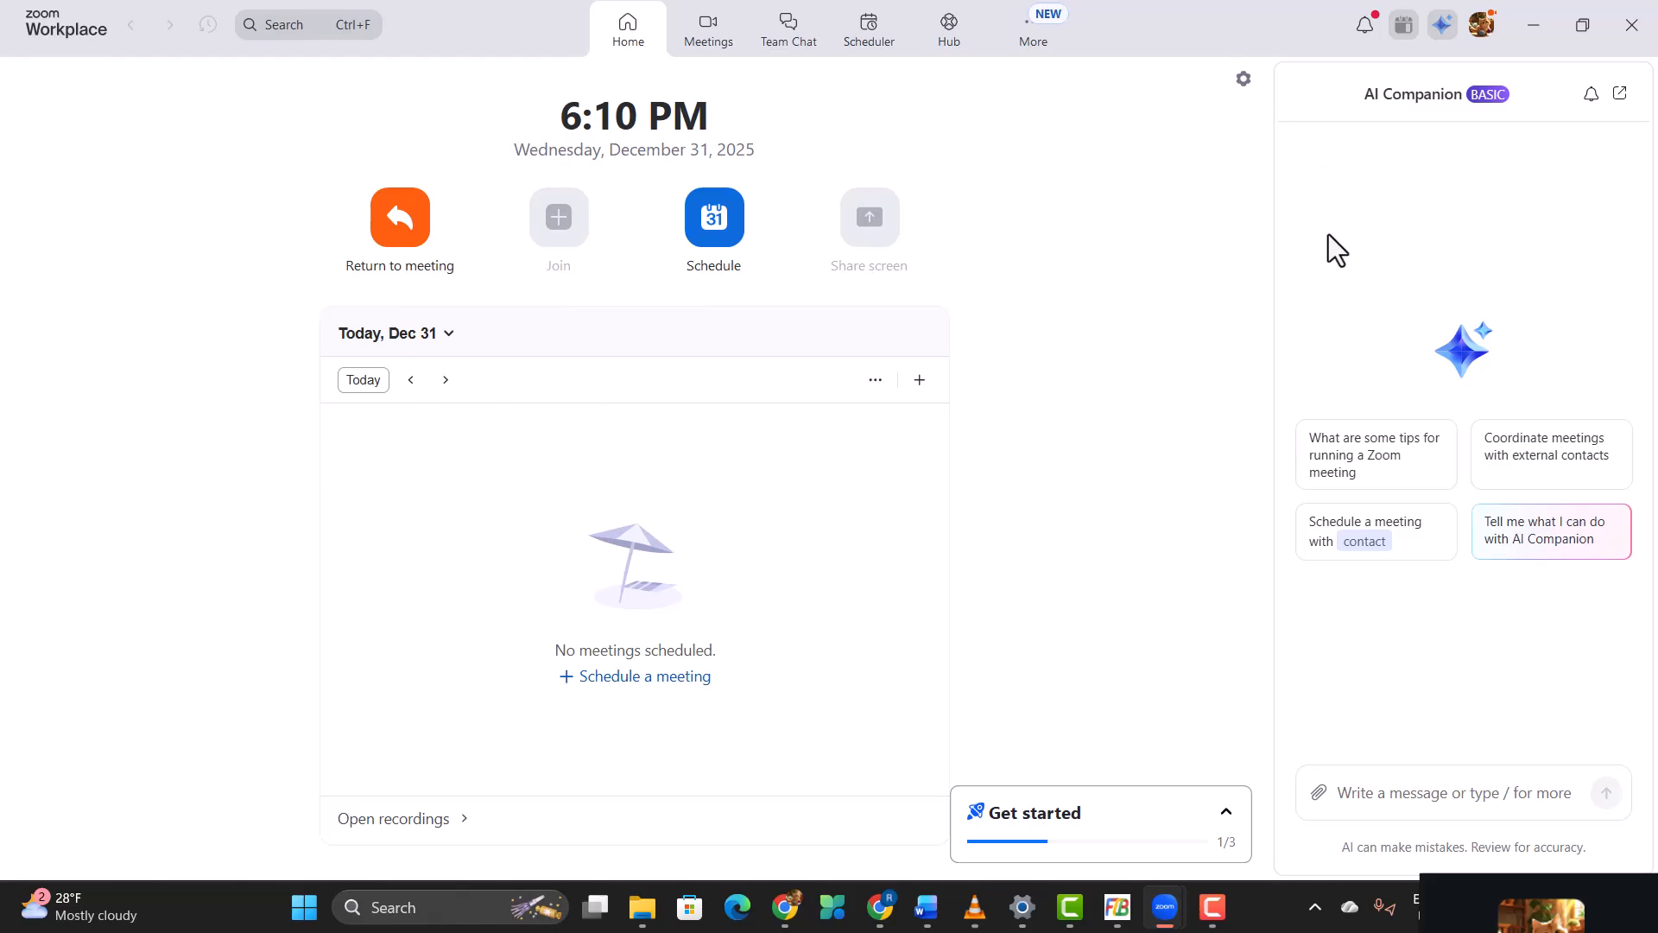
# Step: Open the Video & effects settings and turn on Touch up my appearance
pyautogui.click(1480, 27)
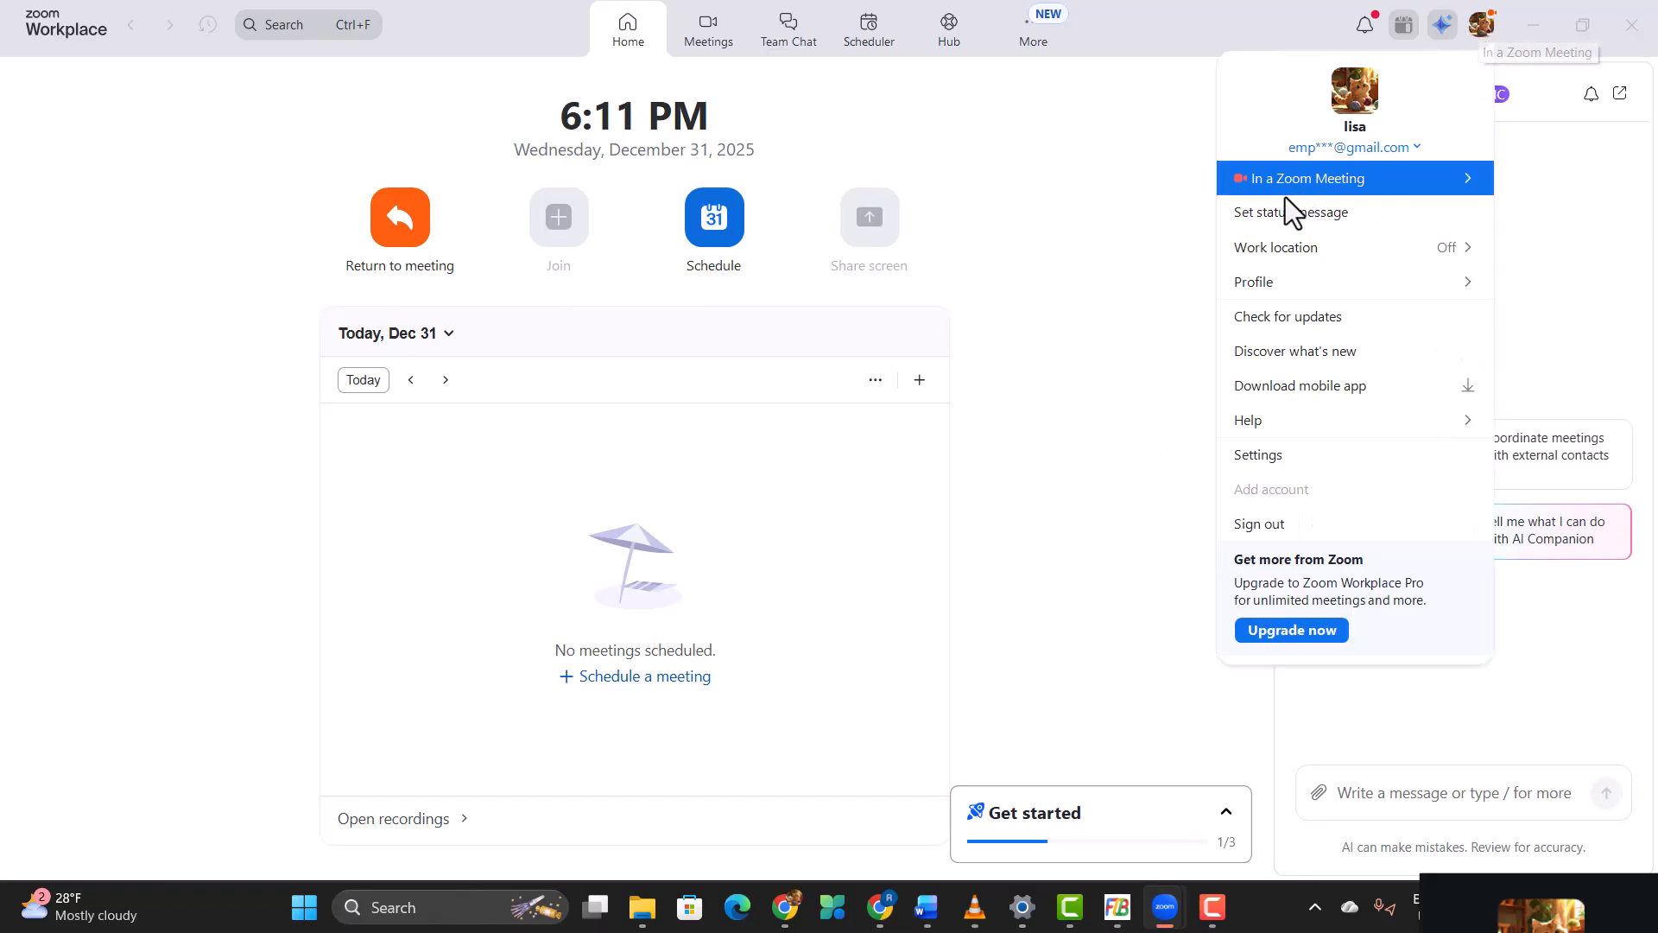
pyautogui.click(1304, 451)
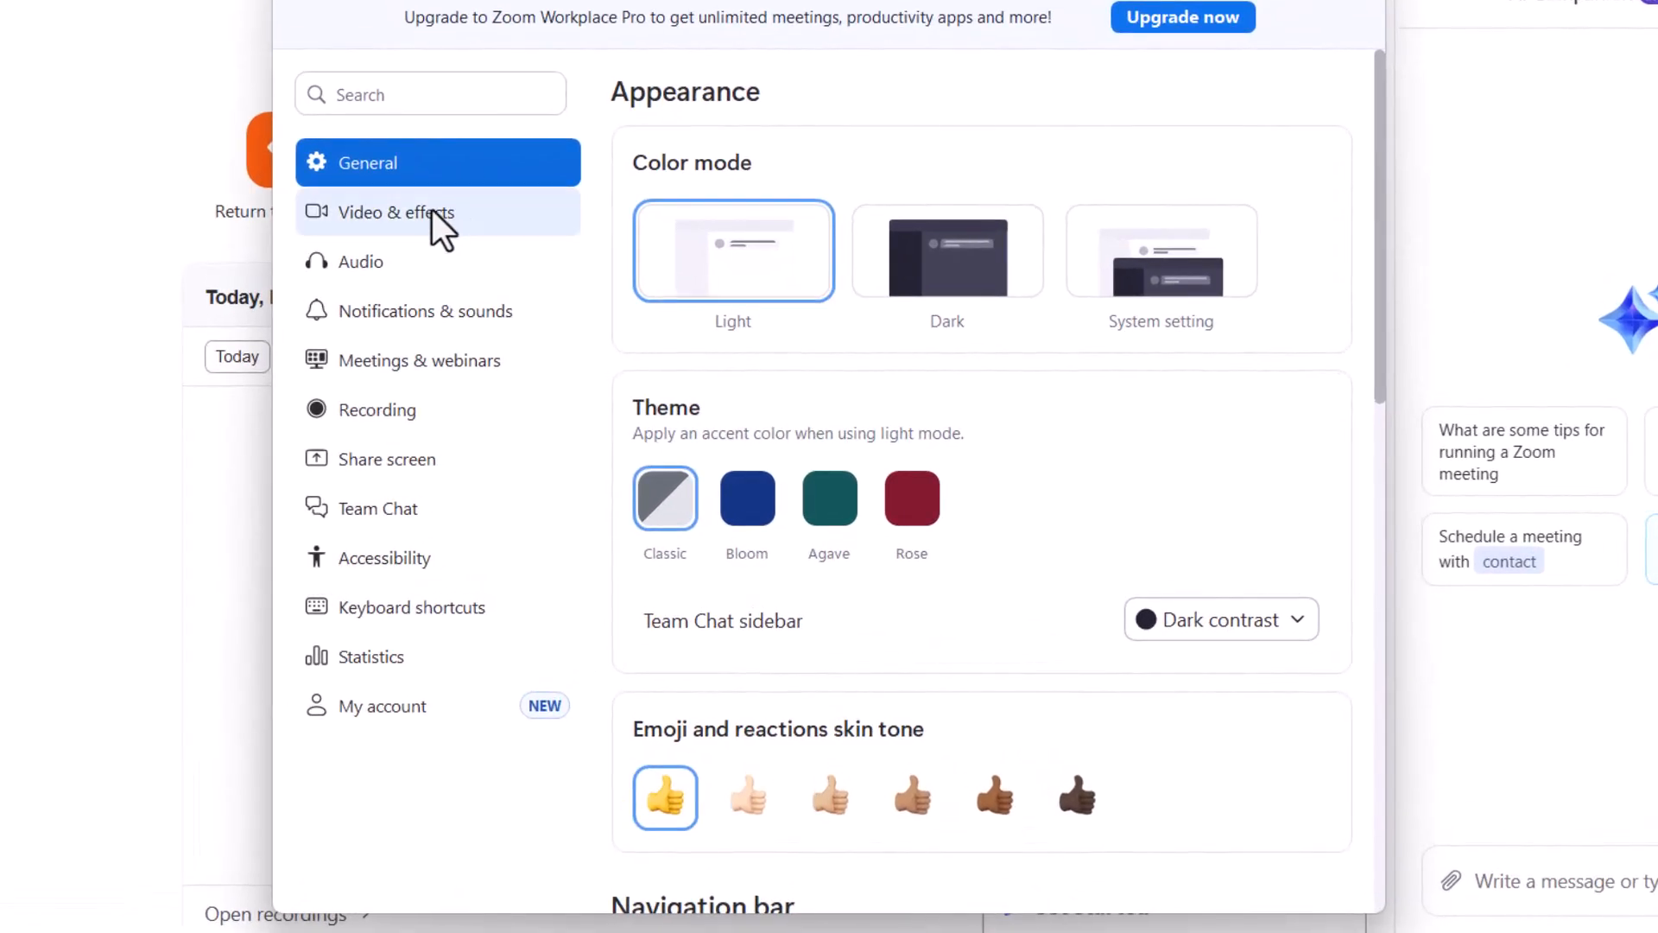
pyautogui.click(429, 242)
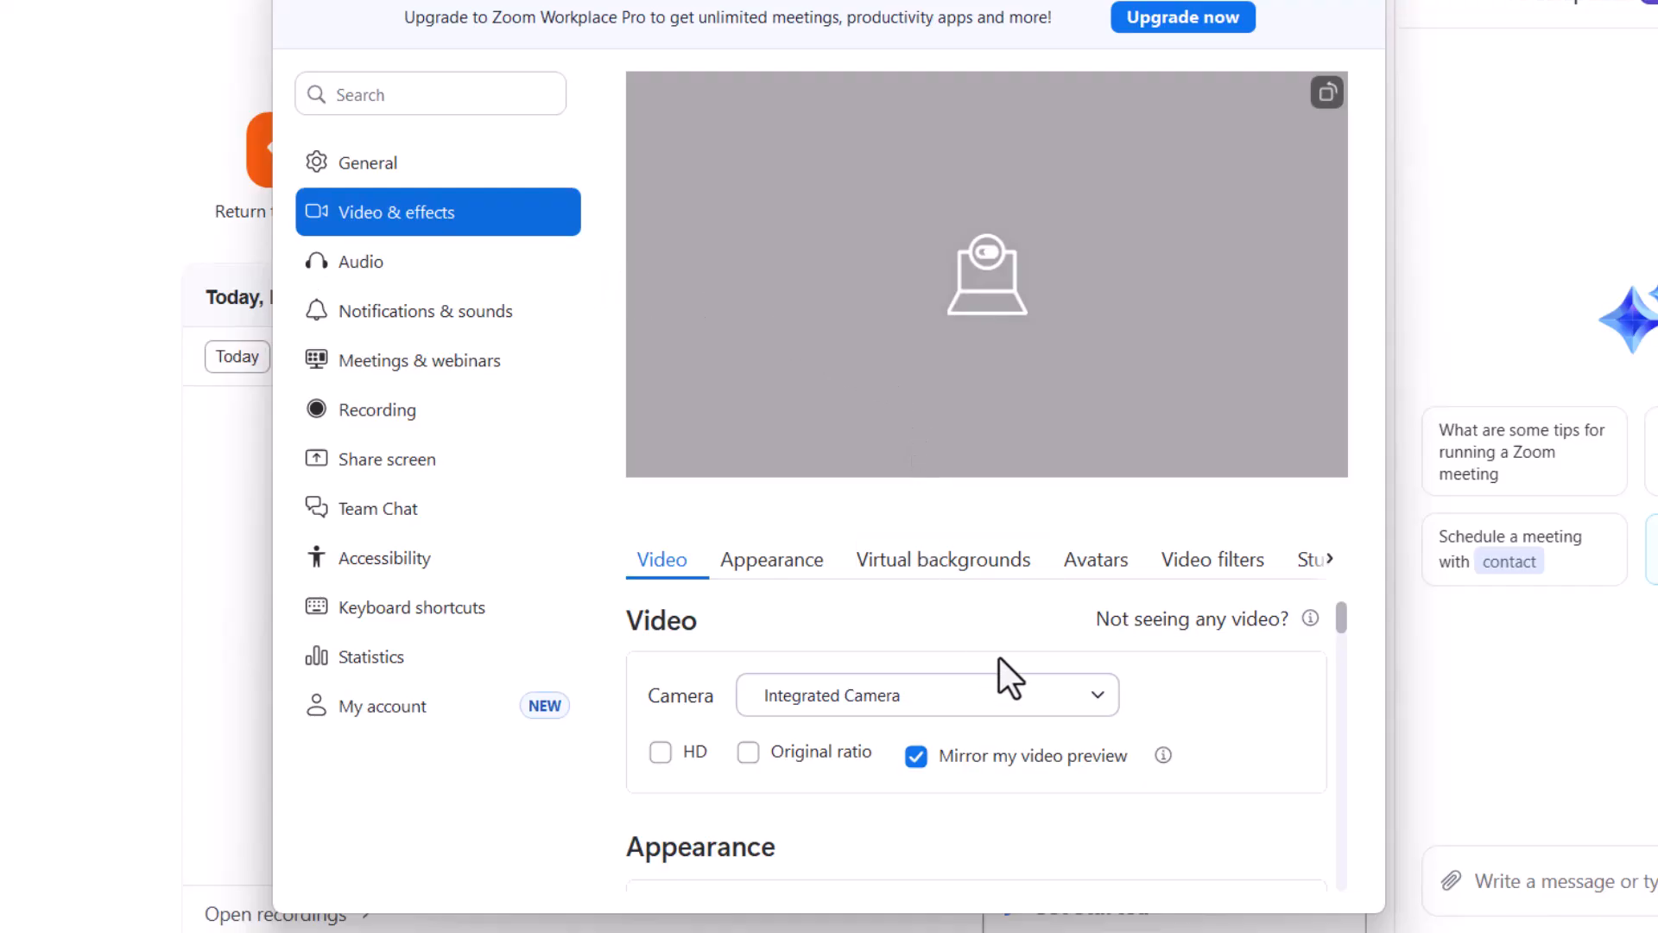
pyautogui.scroll(-1, 998, 657)
pyautogui.scroll(-2, 782, 716)
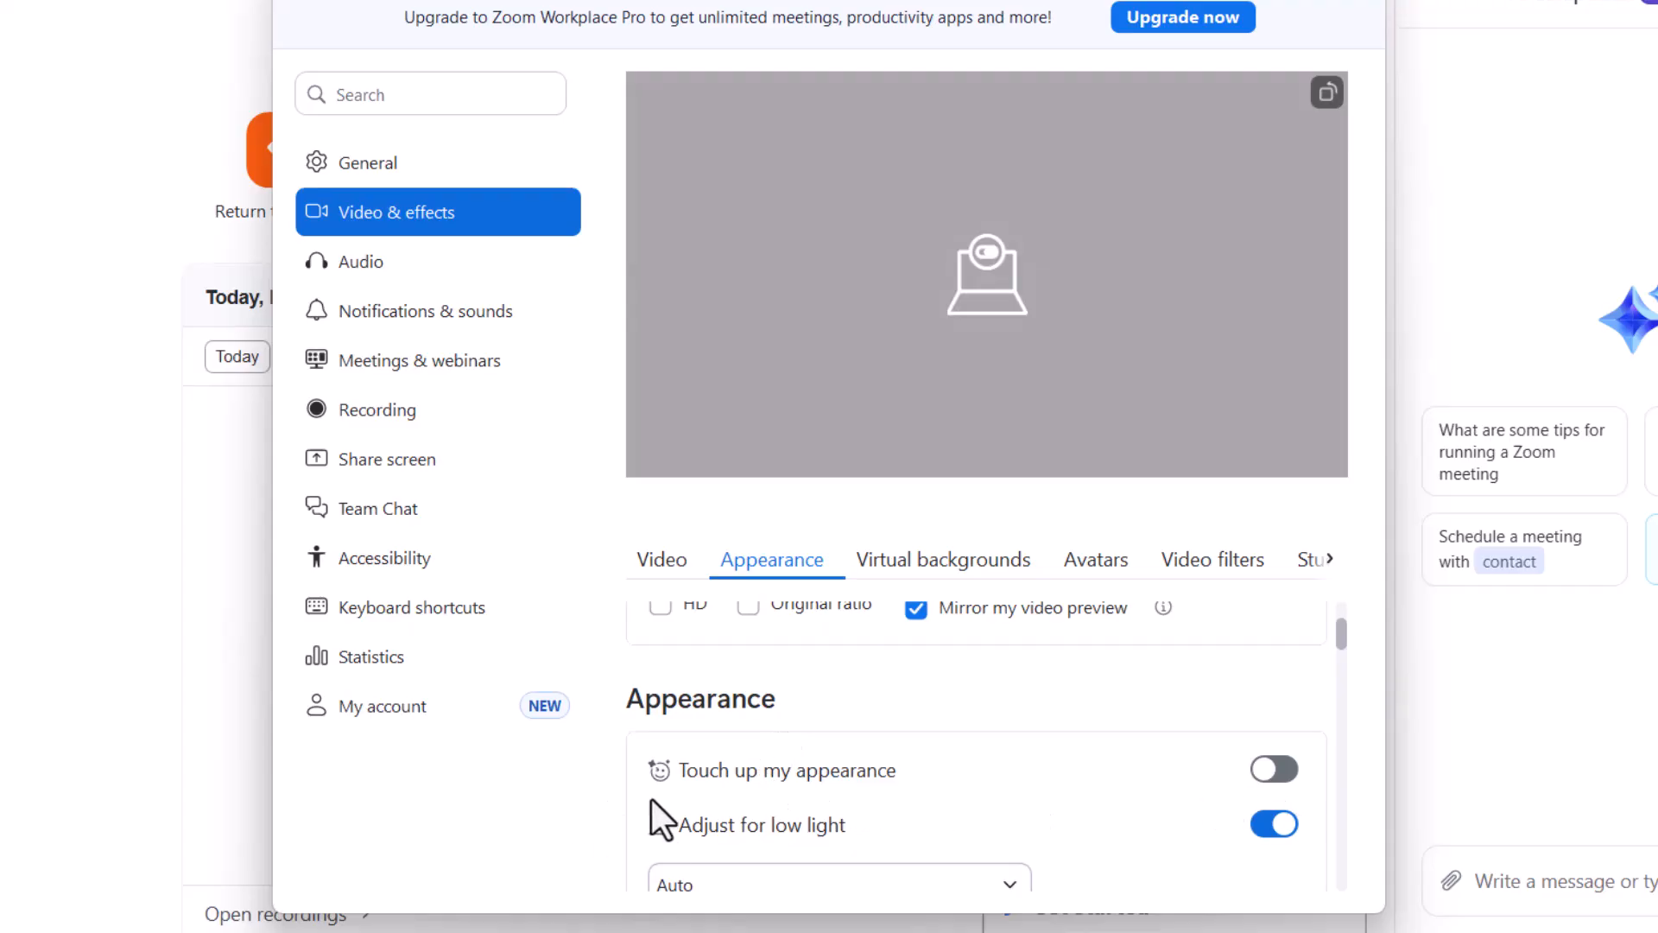
pyautogui.scroll(-2, 959, 788)
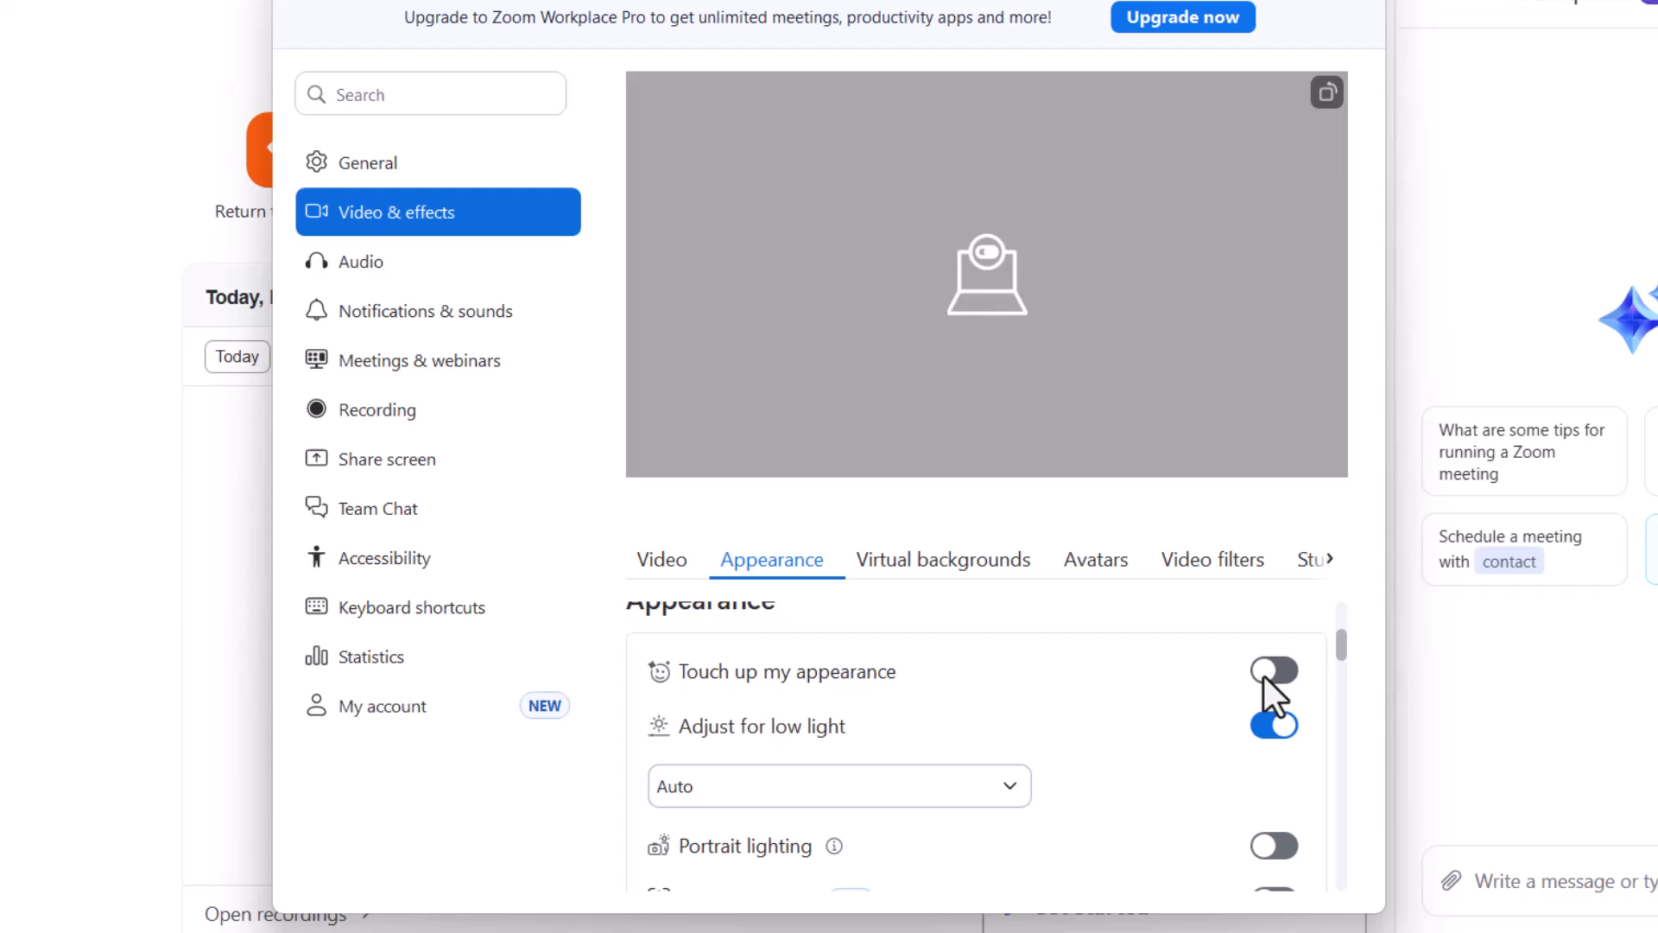
pyautogui.click(1262, 676)
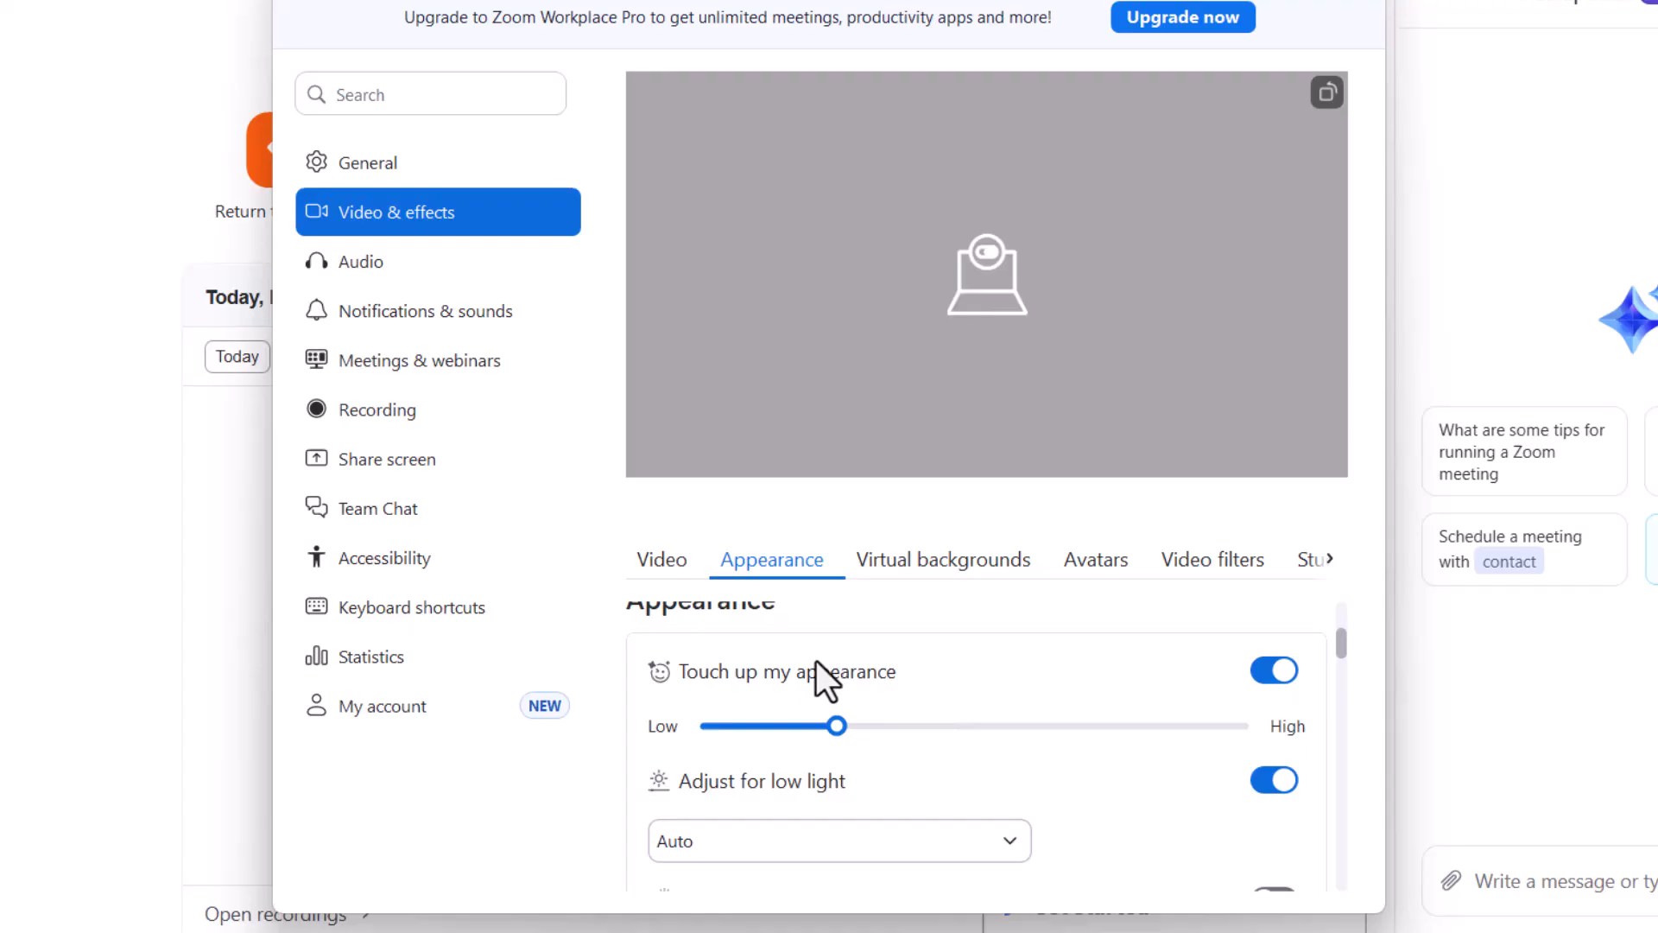
# Step: Raise the touch-up strength to slightly above the midpoint between Low and High, and close the settings window
pyautogui.moveTo(836, 726); pyautogui.dragTo(993, 730)
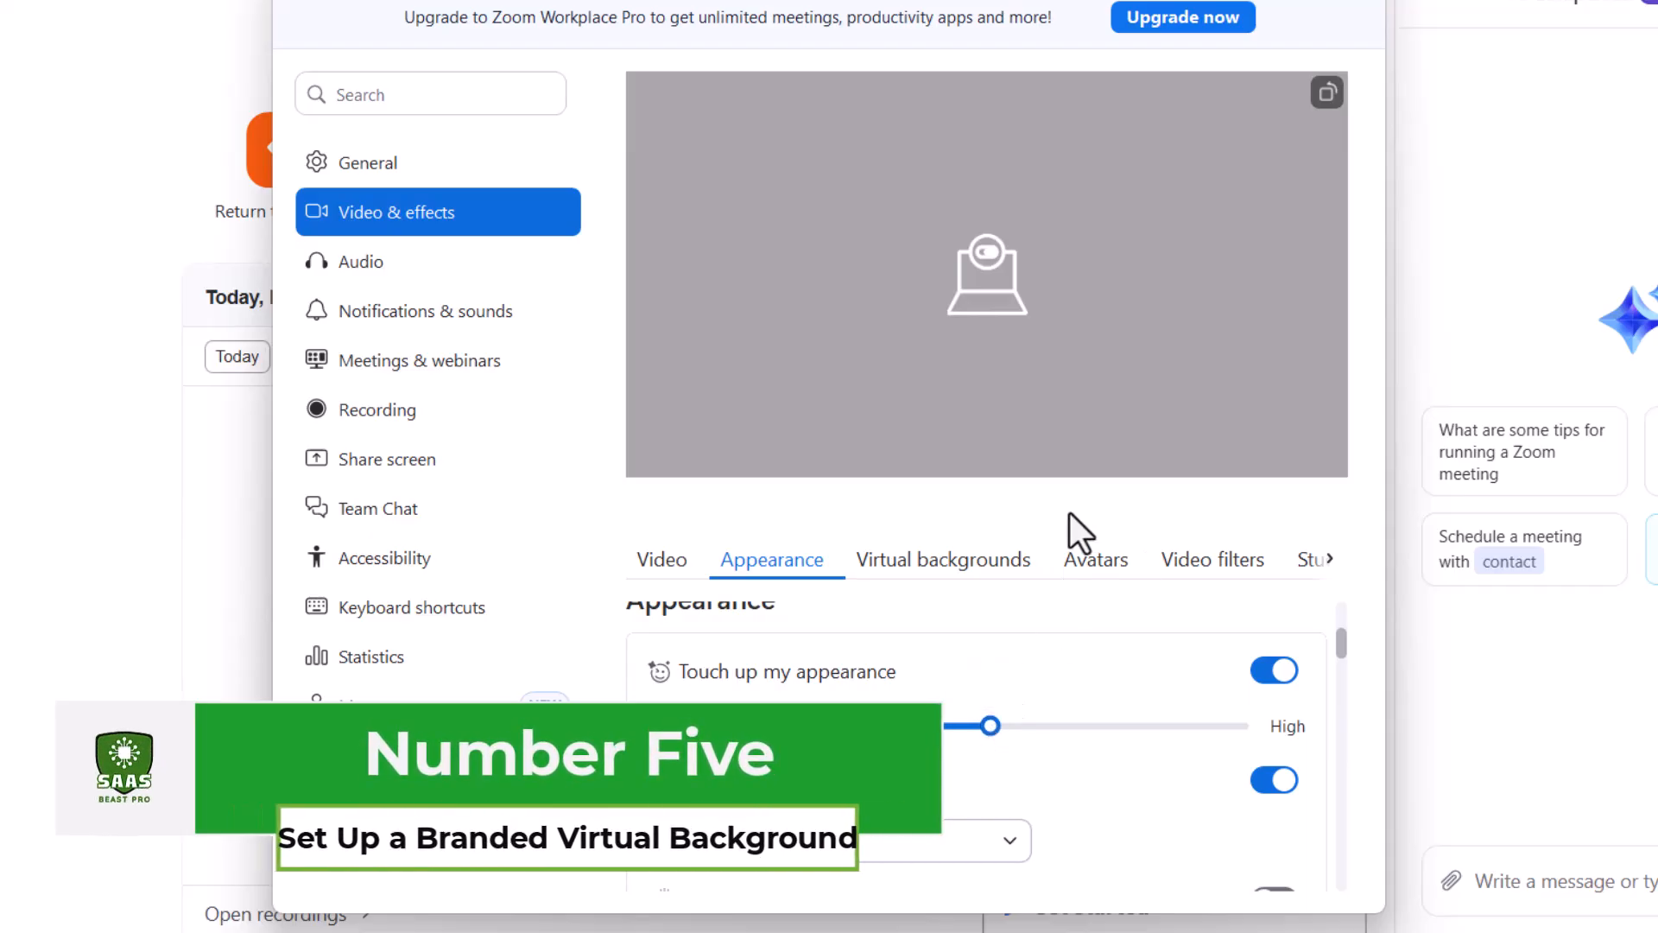
pyautogui.scroll(1, 1127, 651)
pyautogui.scroll(3, 1127, 651)
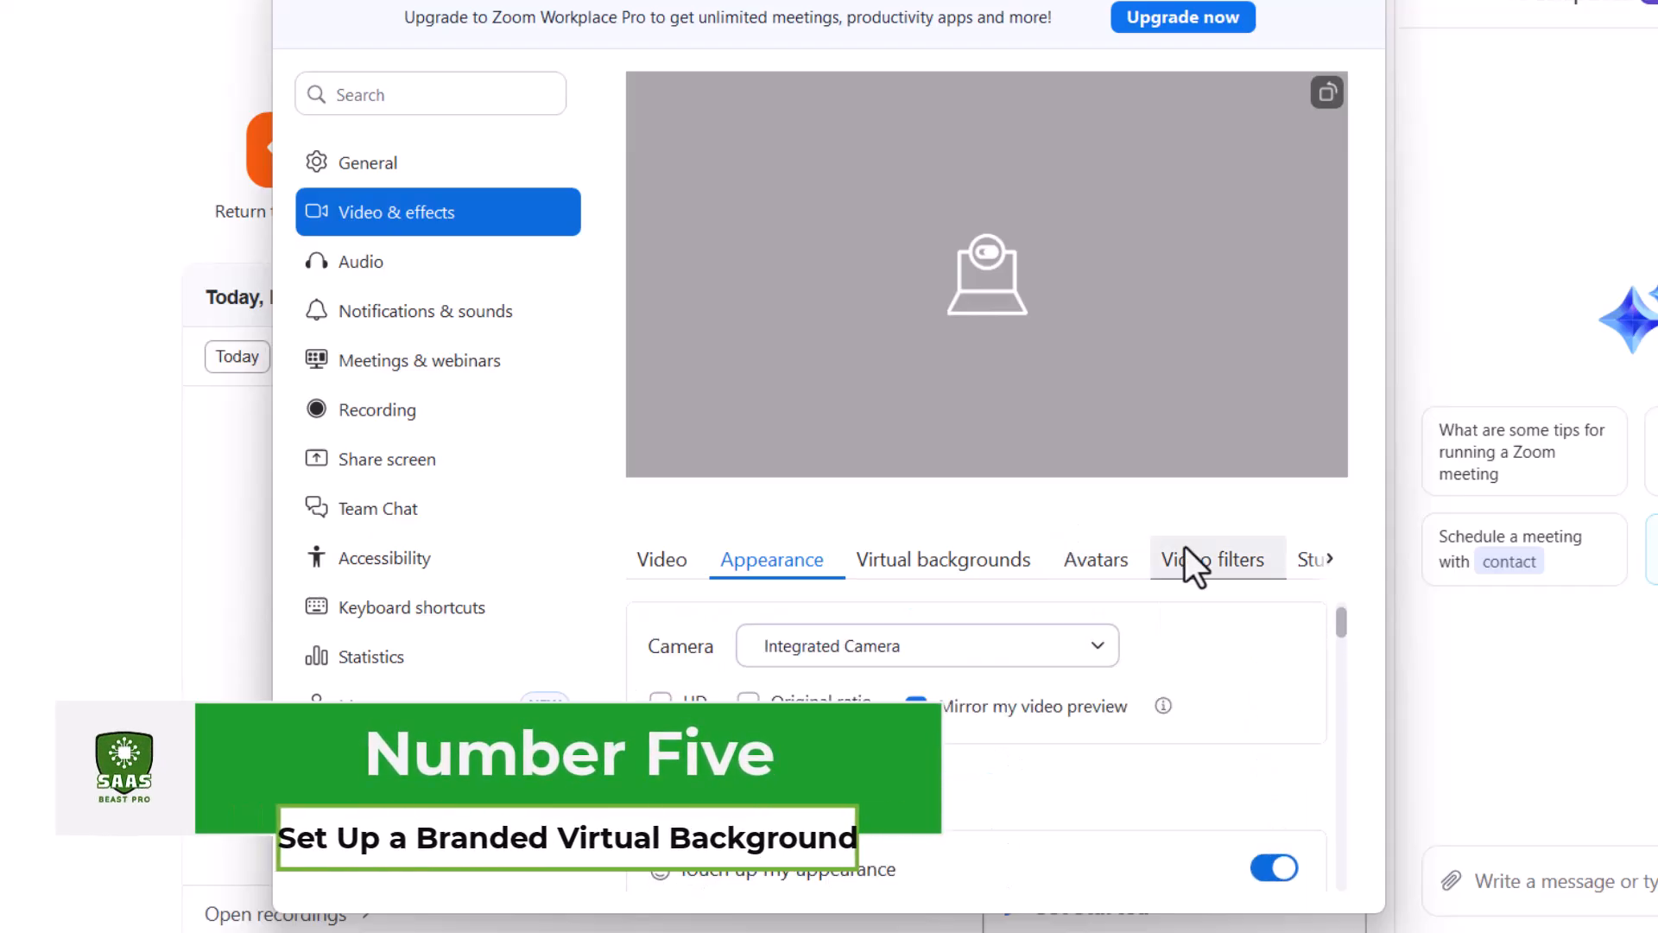
pyautogui.click(1357, 3)
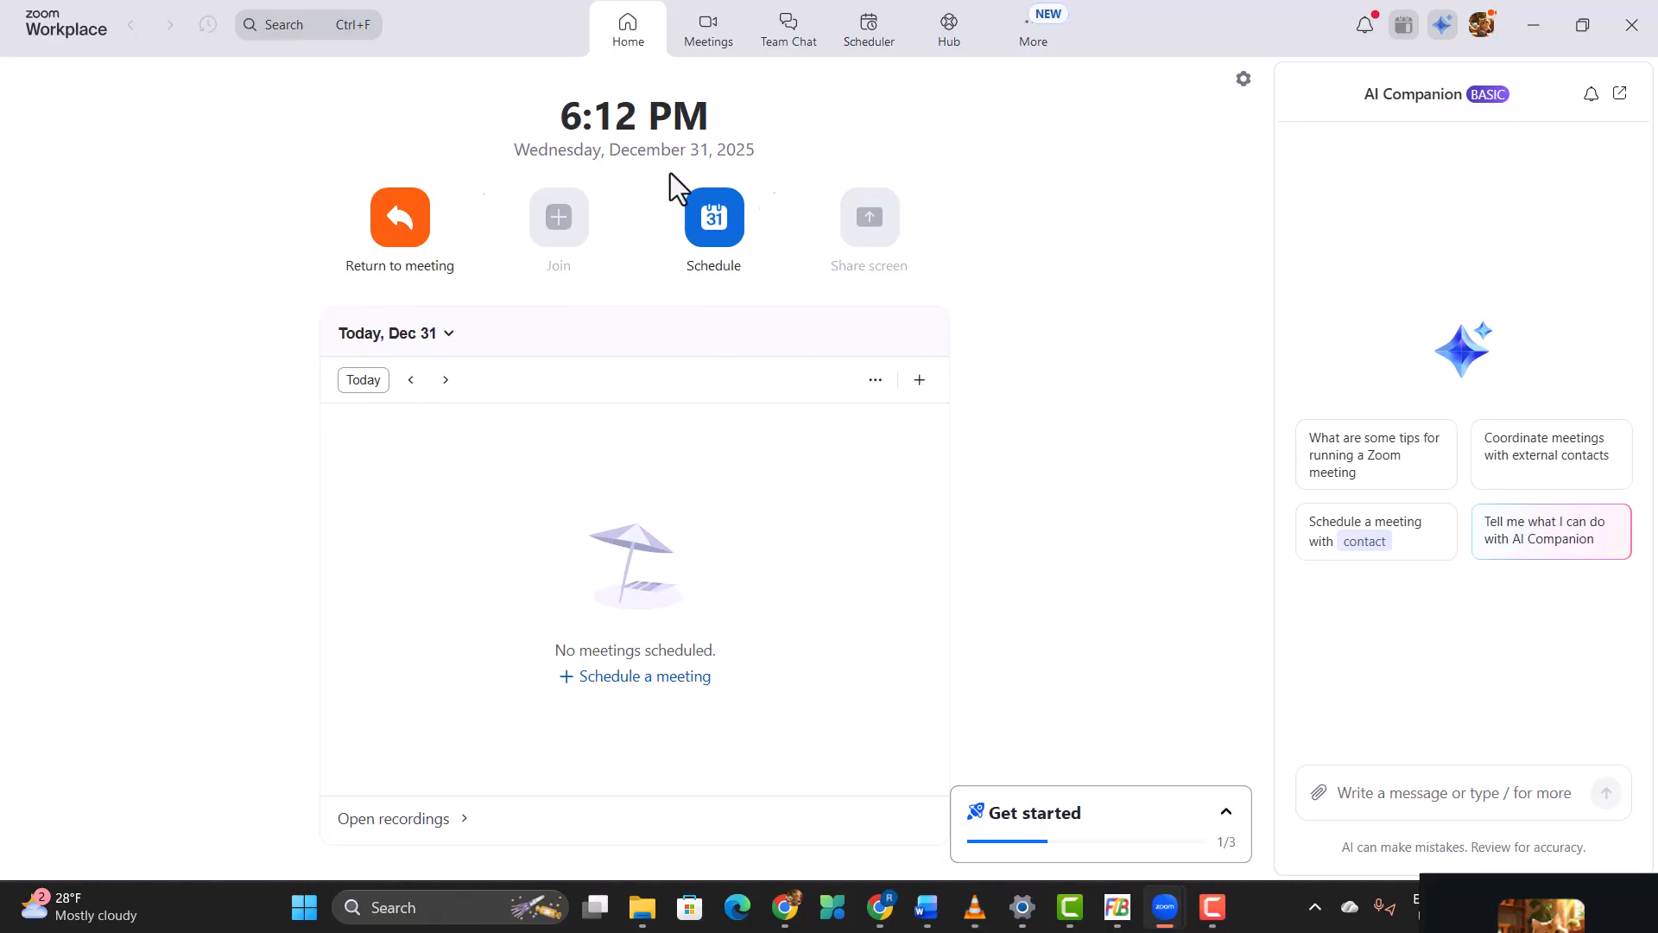
# Step: Bring the floating thumbnail back near the Schedule option, expand it to the full meeting window, and open the background and effects adjustments
pyautogui.moveTo(1547, 909); pyautogui.dragTo(801, 195)
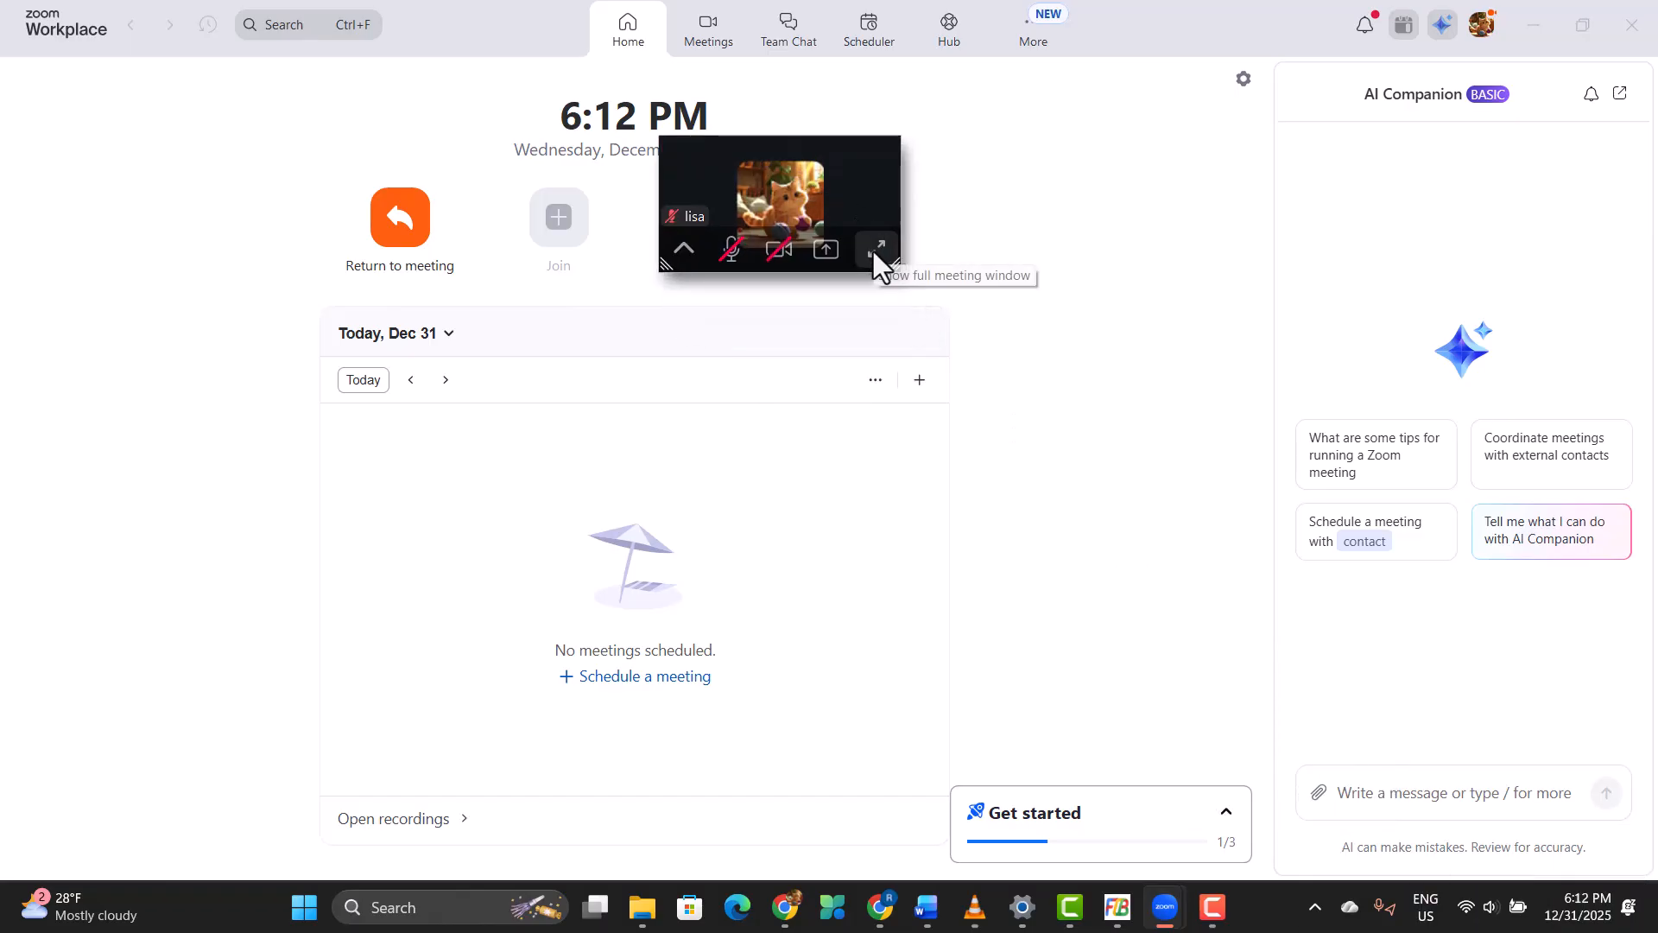
pyautogui.click(874, 252)
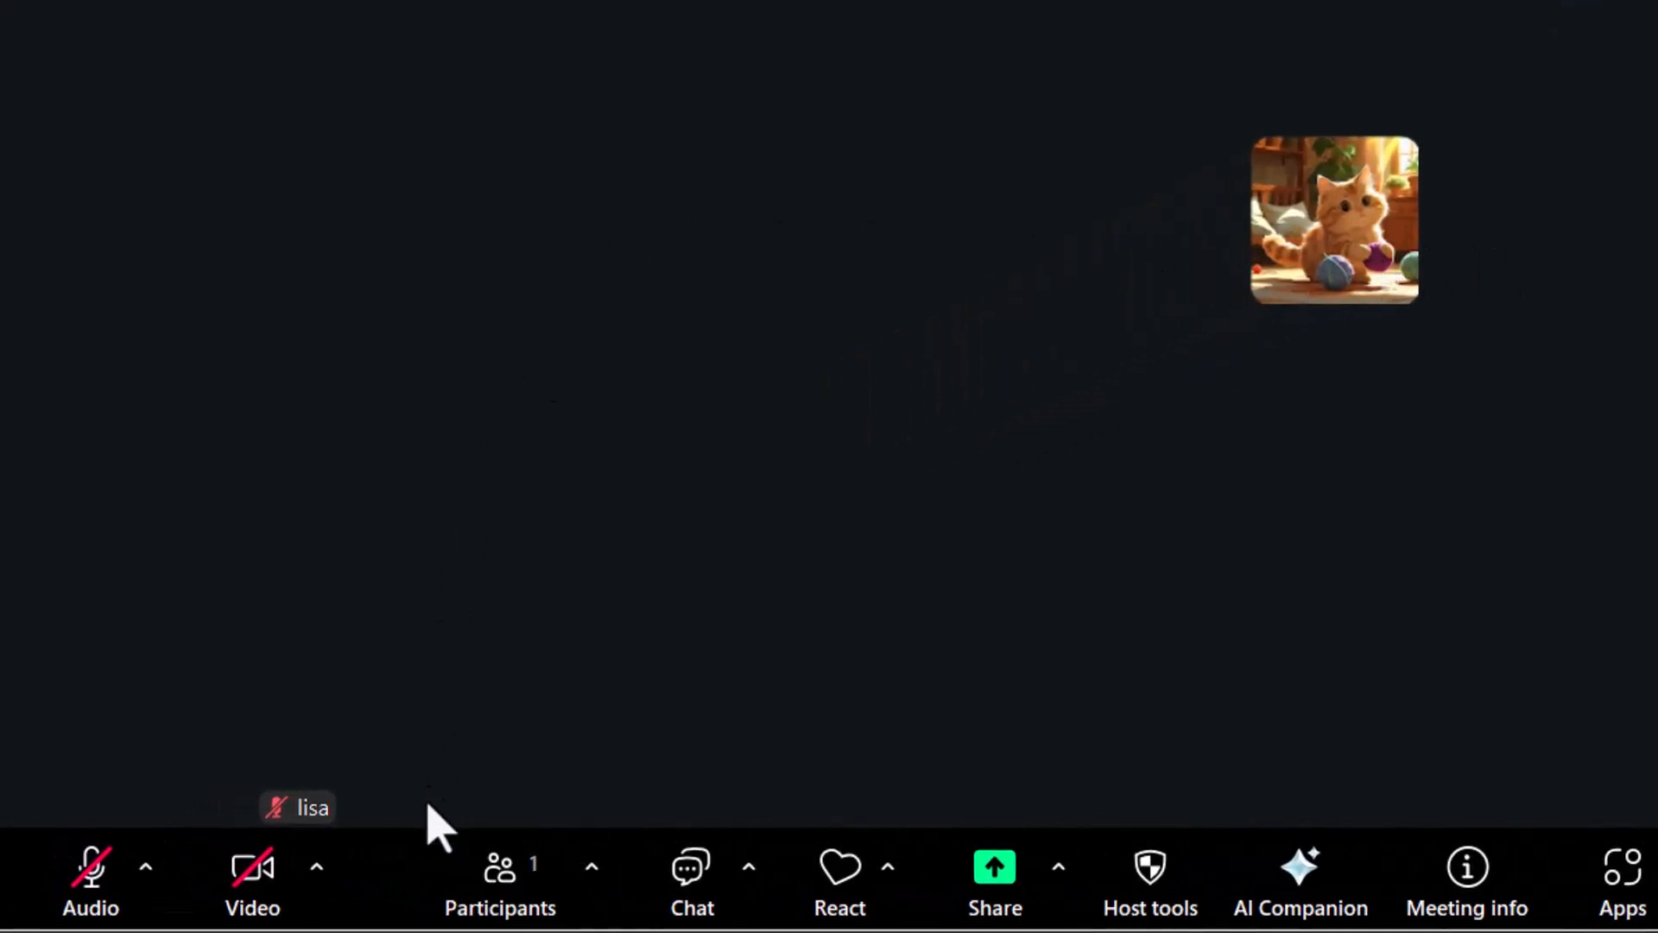
pyautogui.click(316, 867)
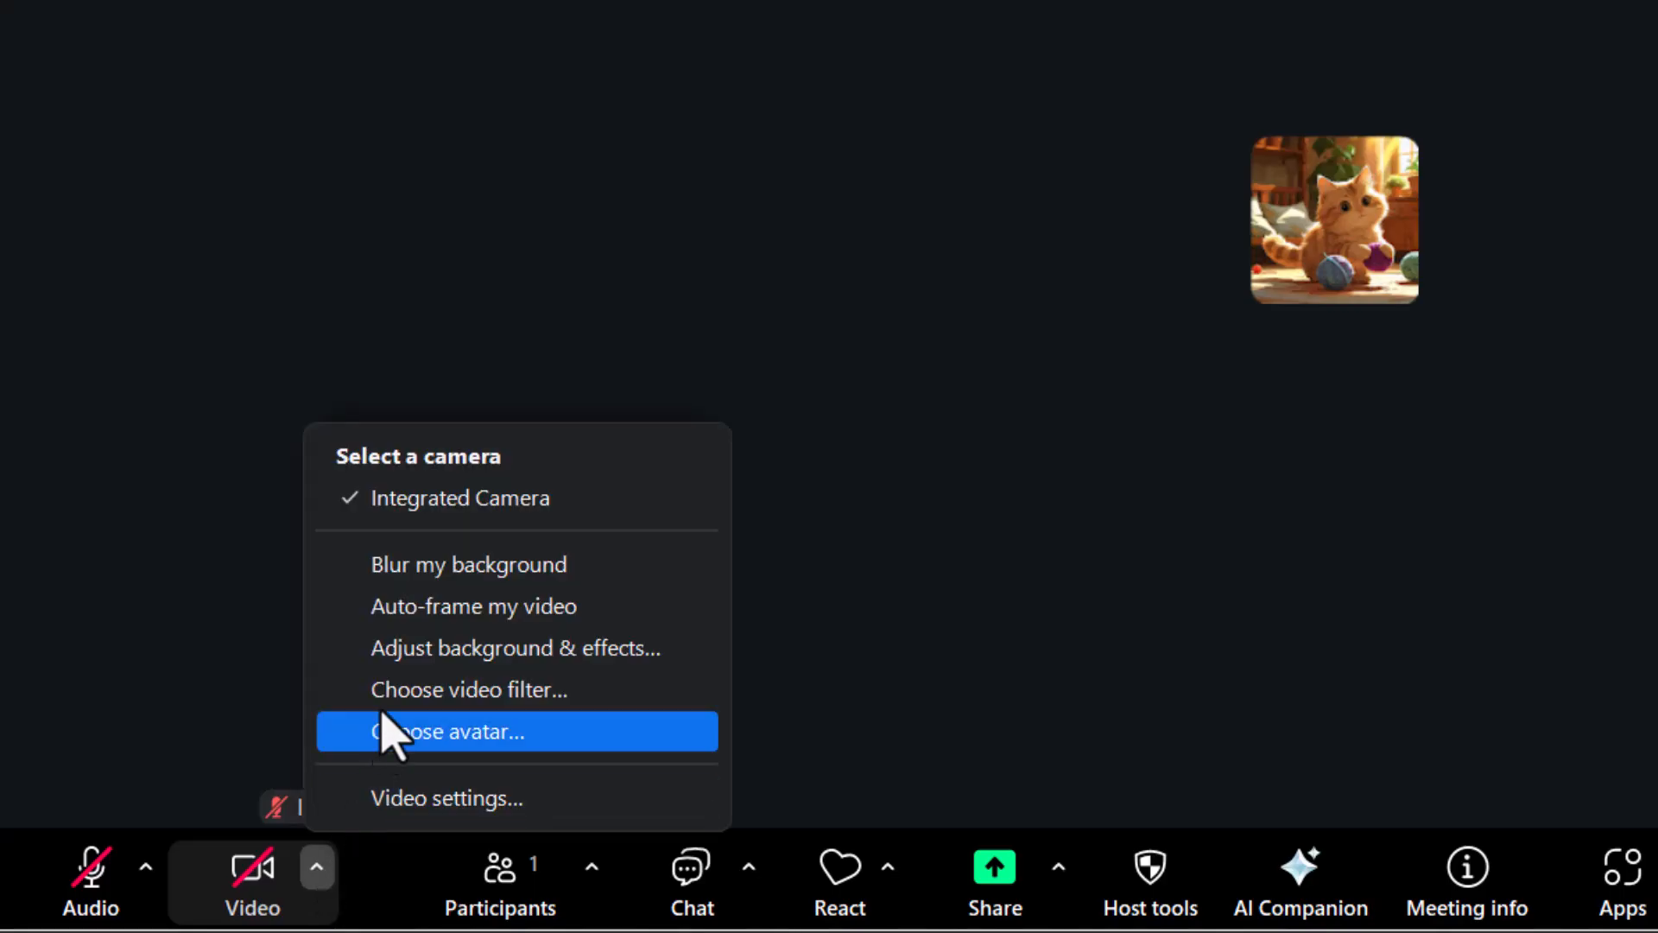
pyautogui.click(566, 650)
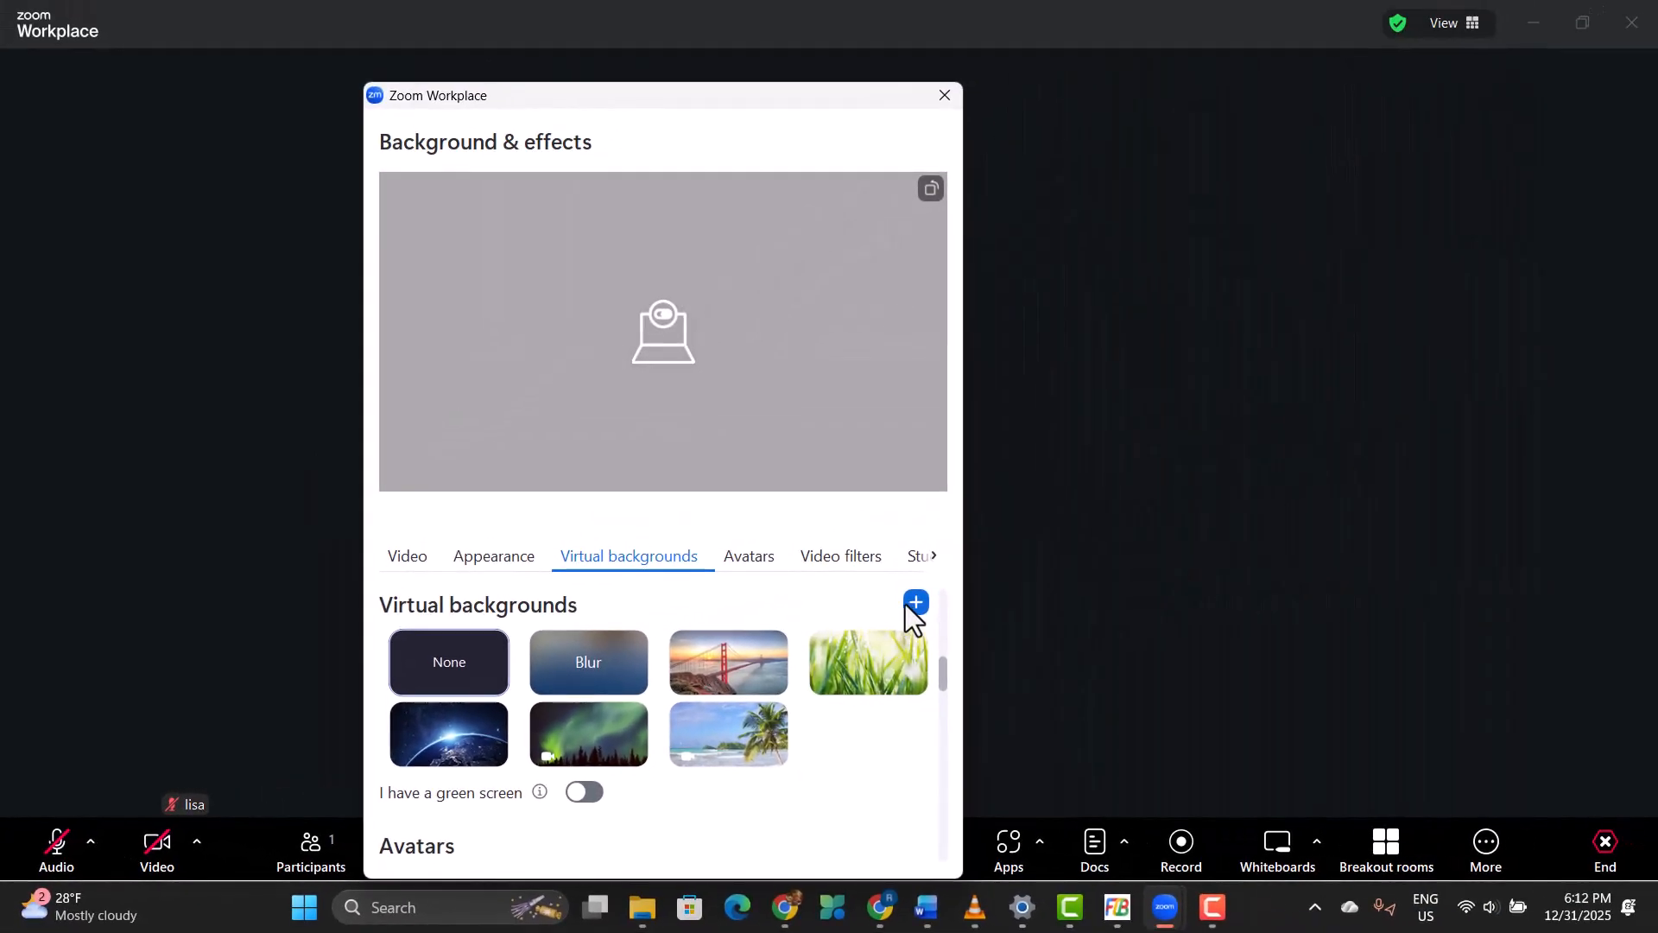
# Step: Add 03. SaaS Beast Pro Logo.png from the Pictures folder as the virtual background and close the Background & effects window
pyautogui.click(1080, 566)
pyautogui.click(1139, 620)
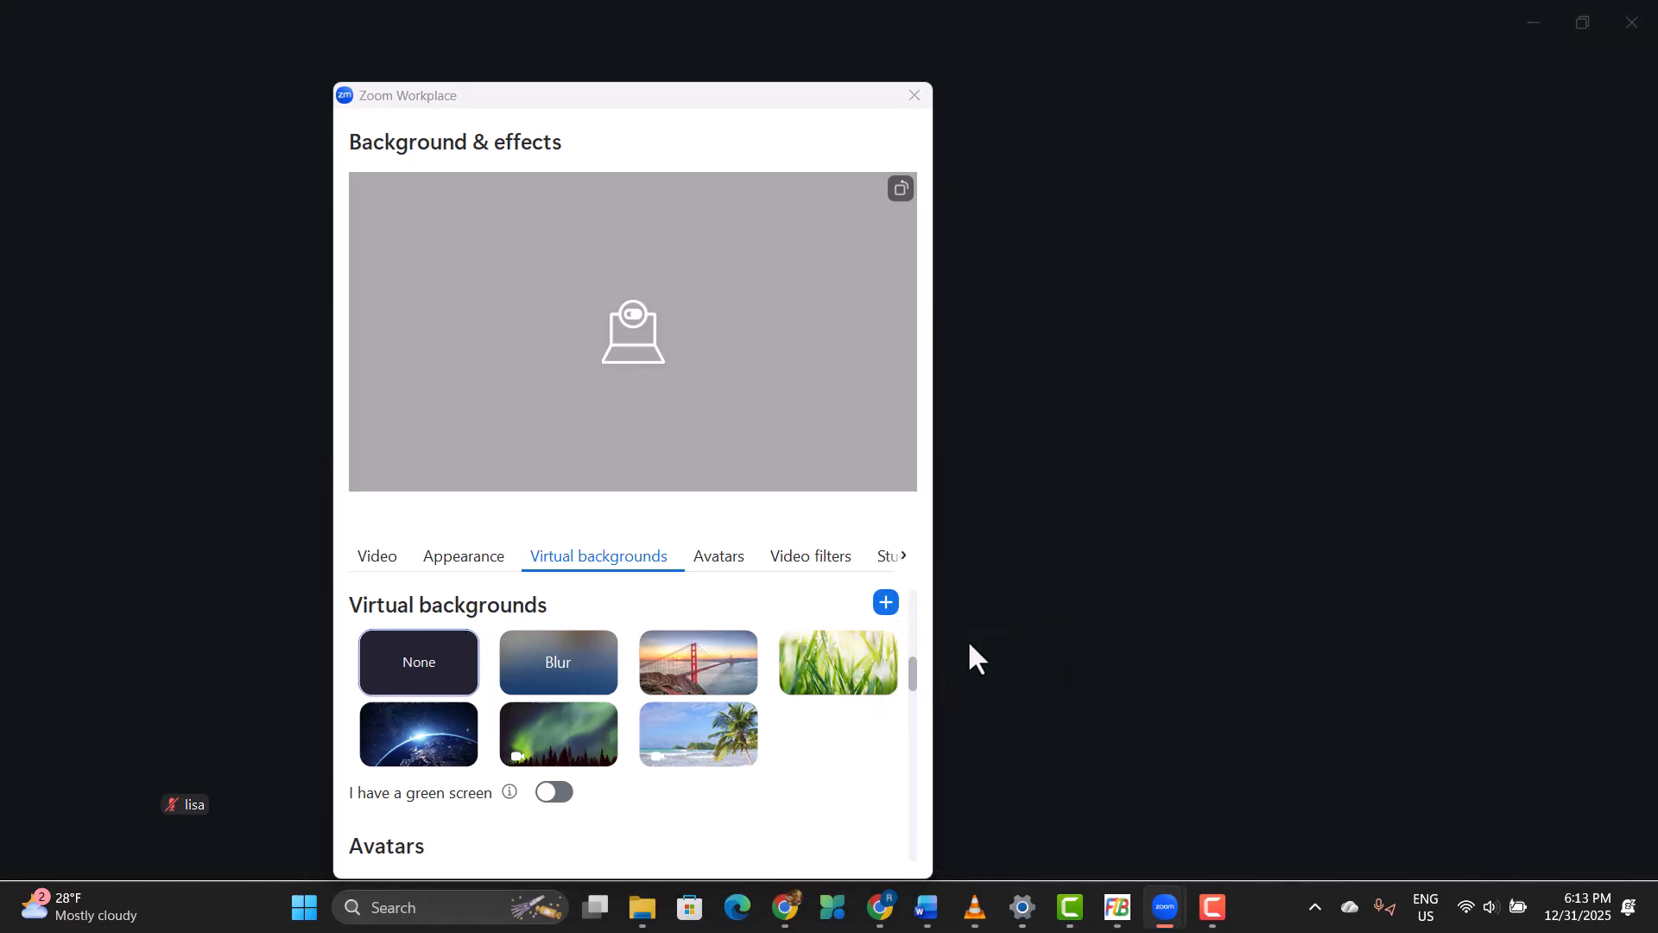
pyautogui.scroll(-5, 482, 432)
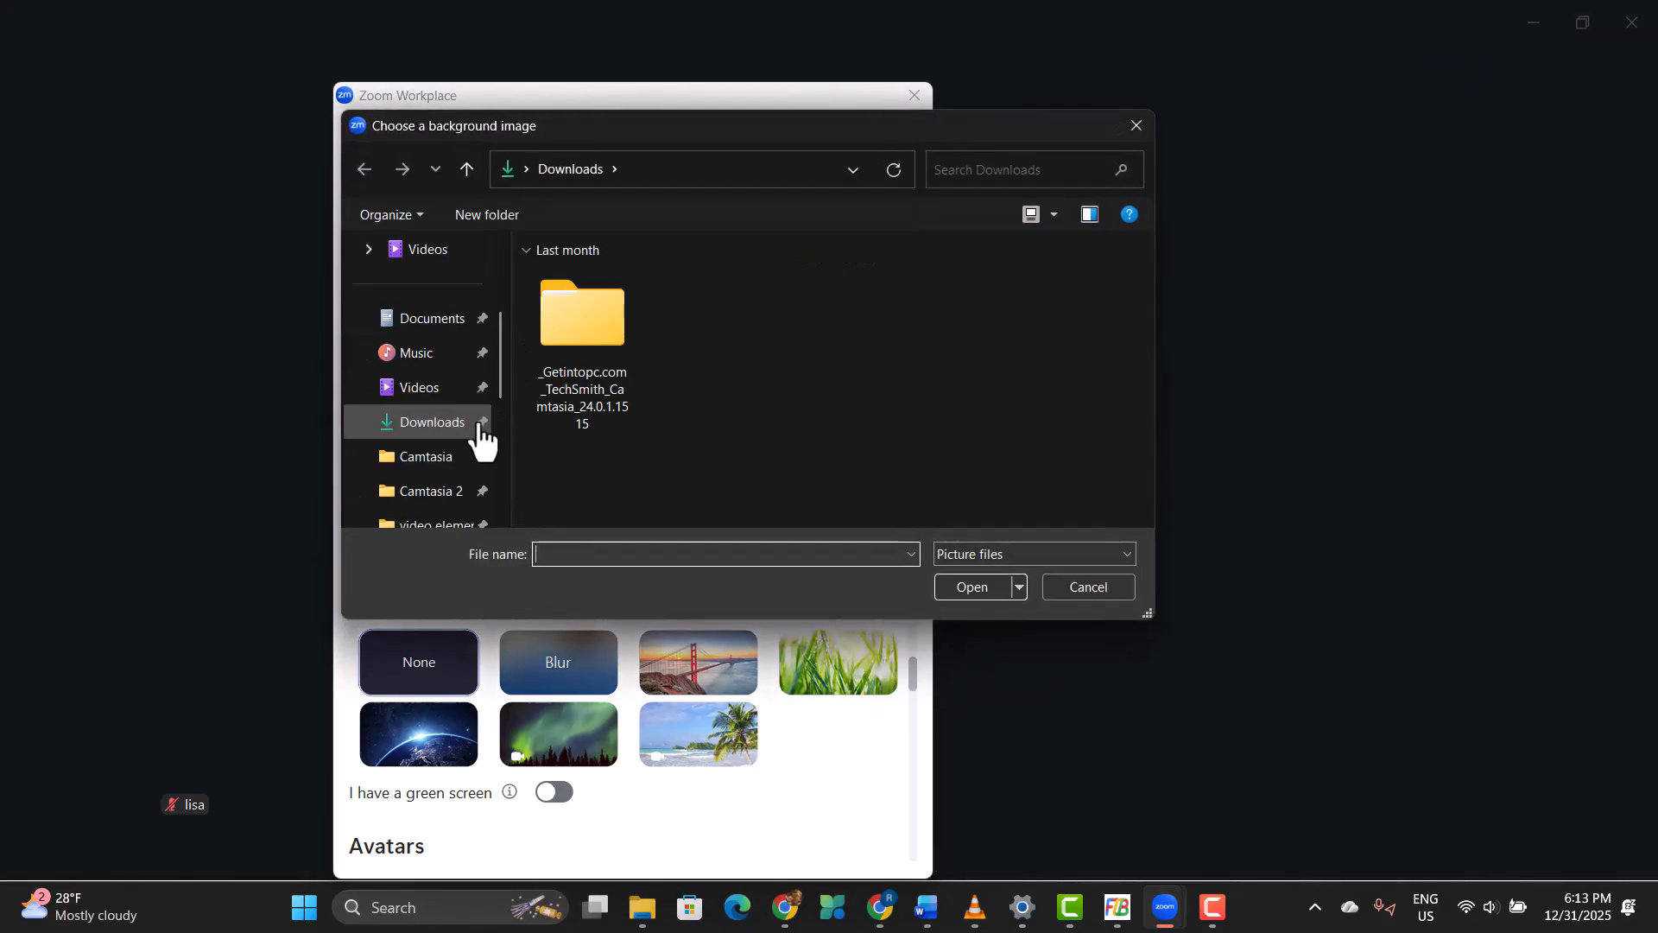
pyautogui.click(440, 428)
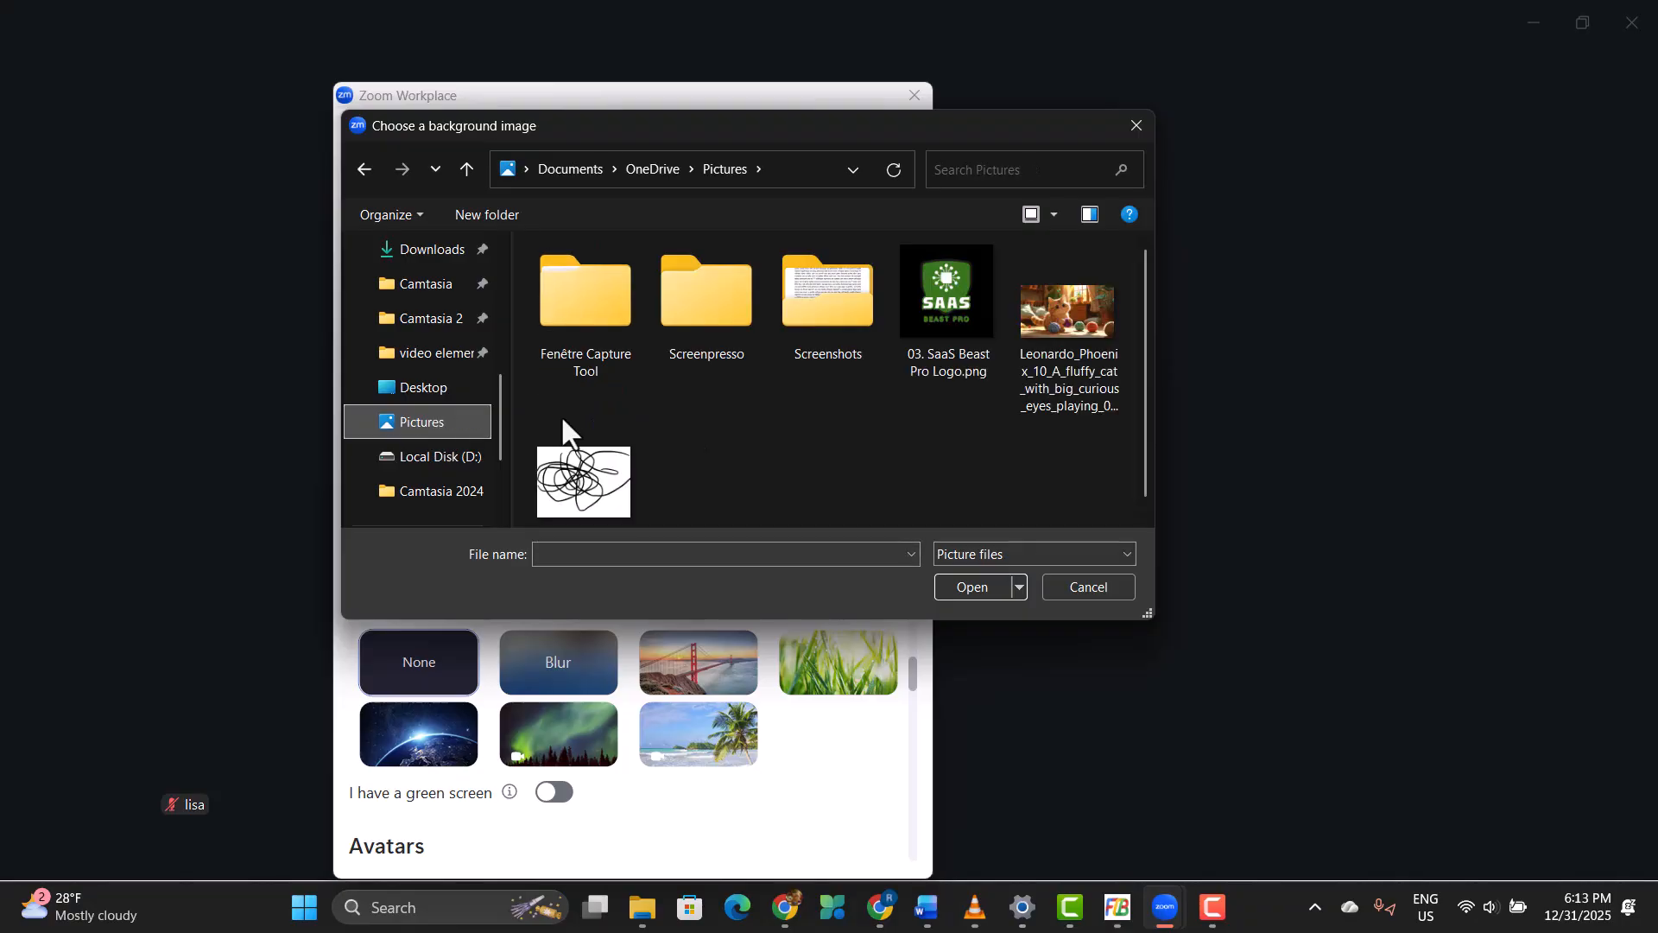
pyautogui.click(961, 333)
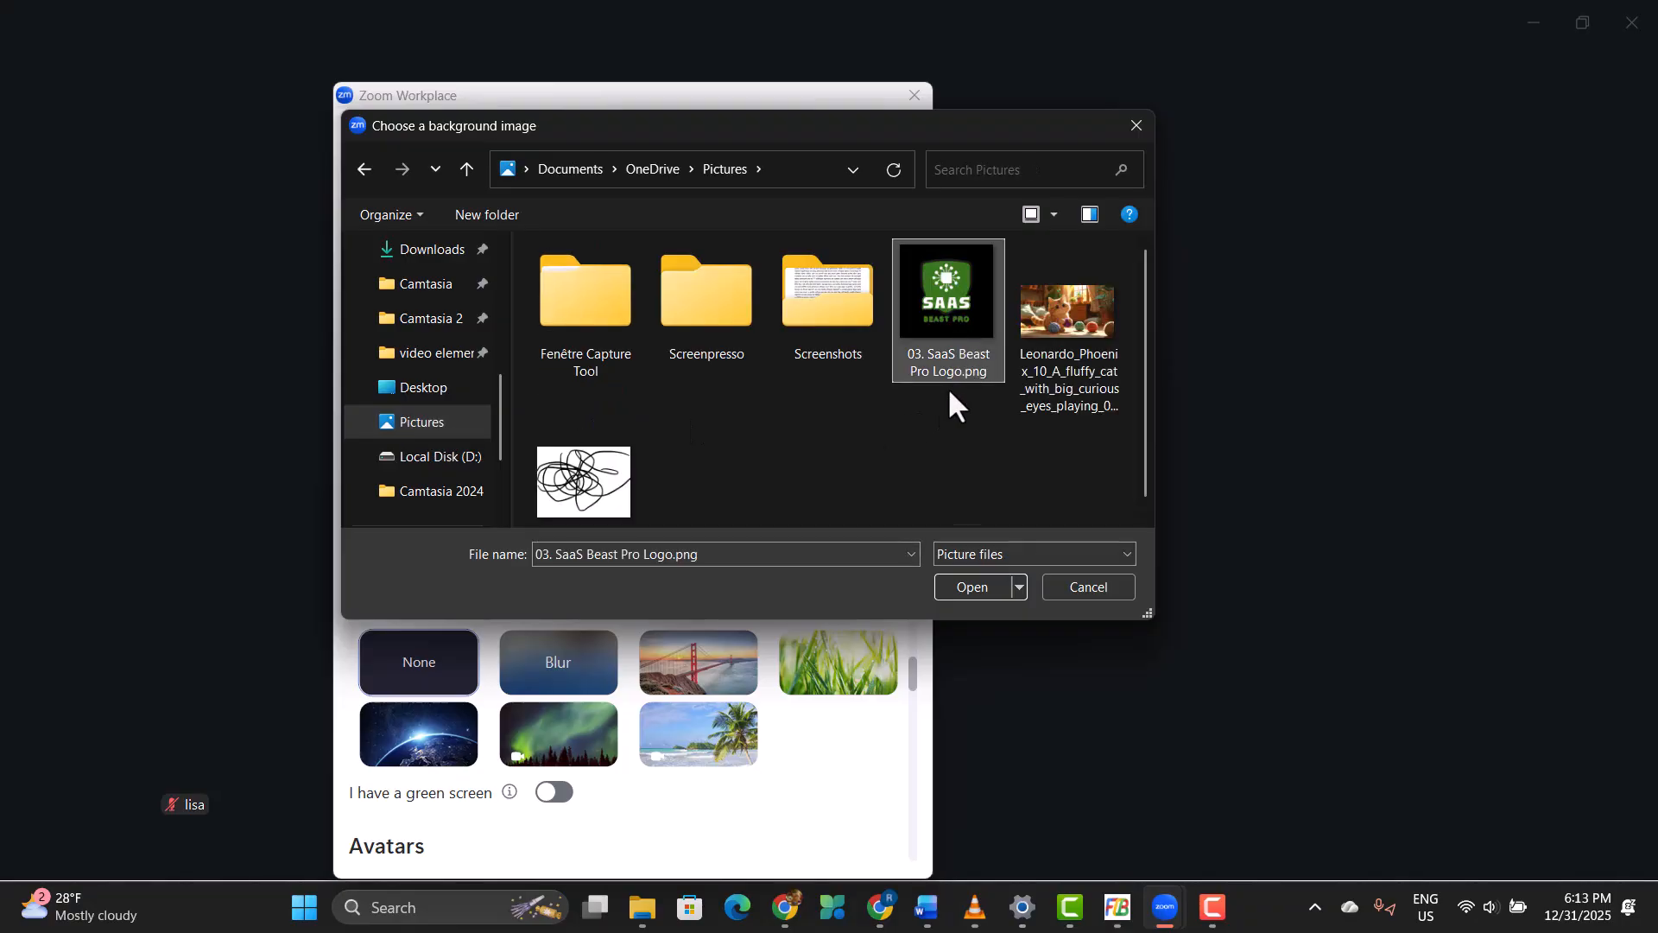
pyautogui.click(981, 586)
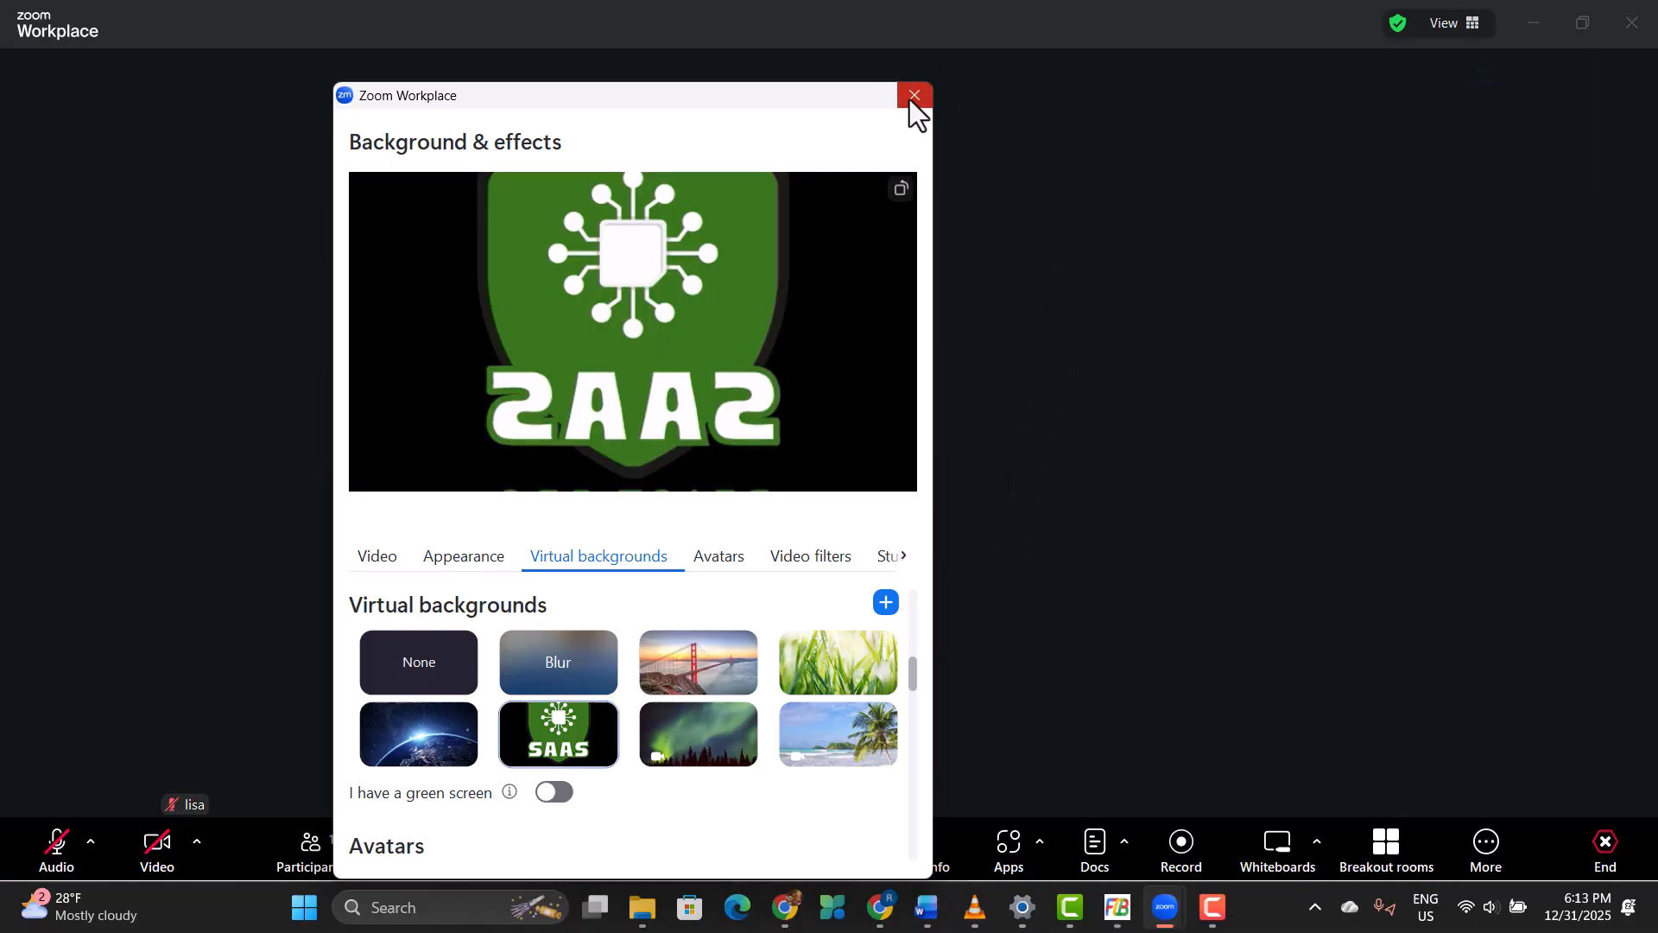
pyautogui.click(915, 86)
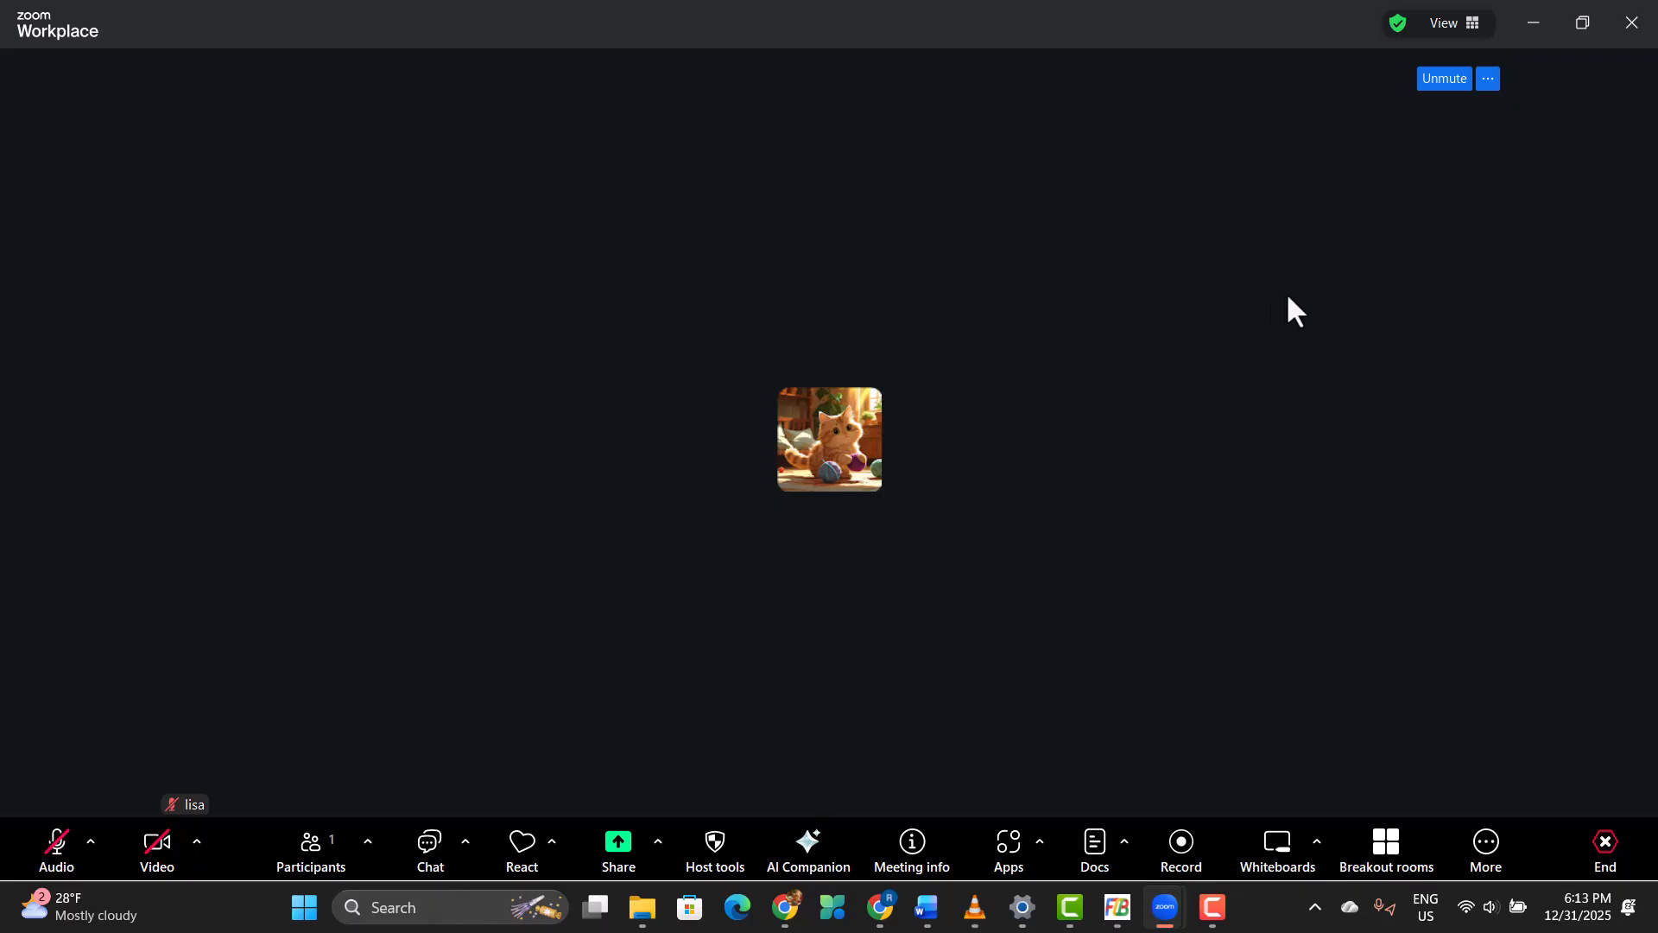
# Step: Open the avatar options from the meeting's video controls, review the avatars and virtual backgrounds, and close the window
pyautogui.click(197, 840)
pyautogui.click(306, 703)
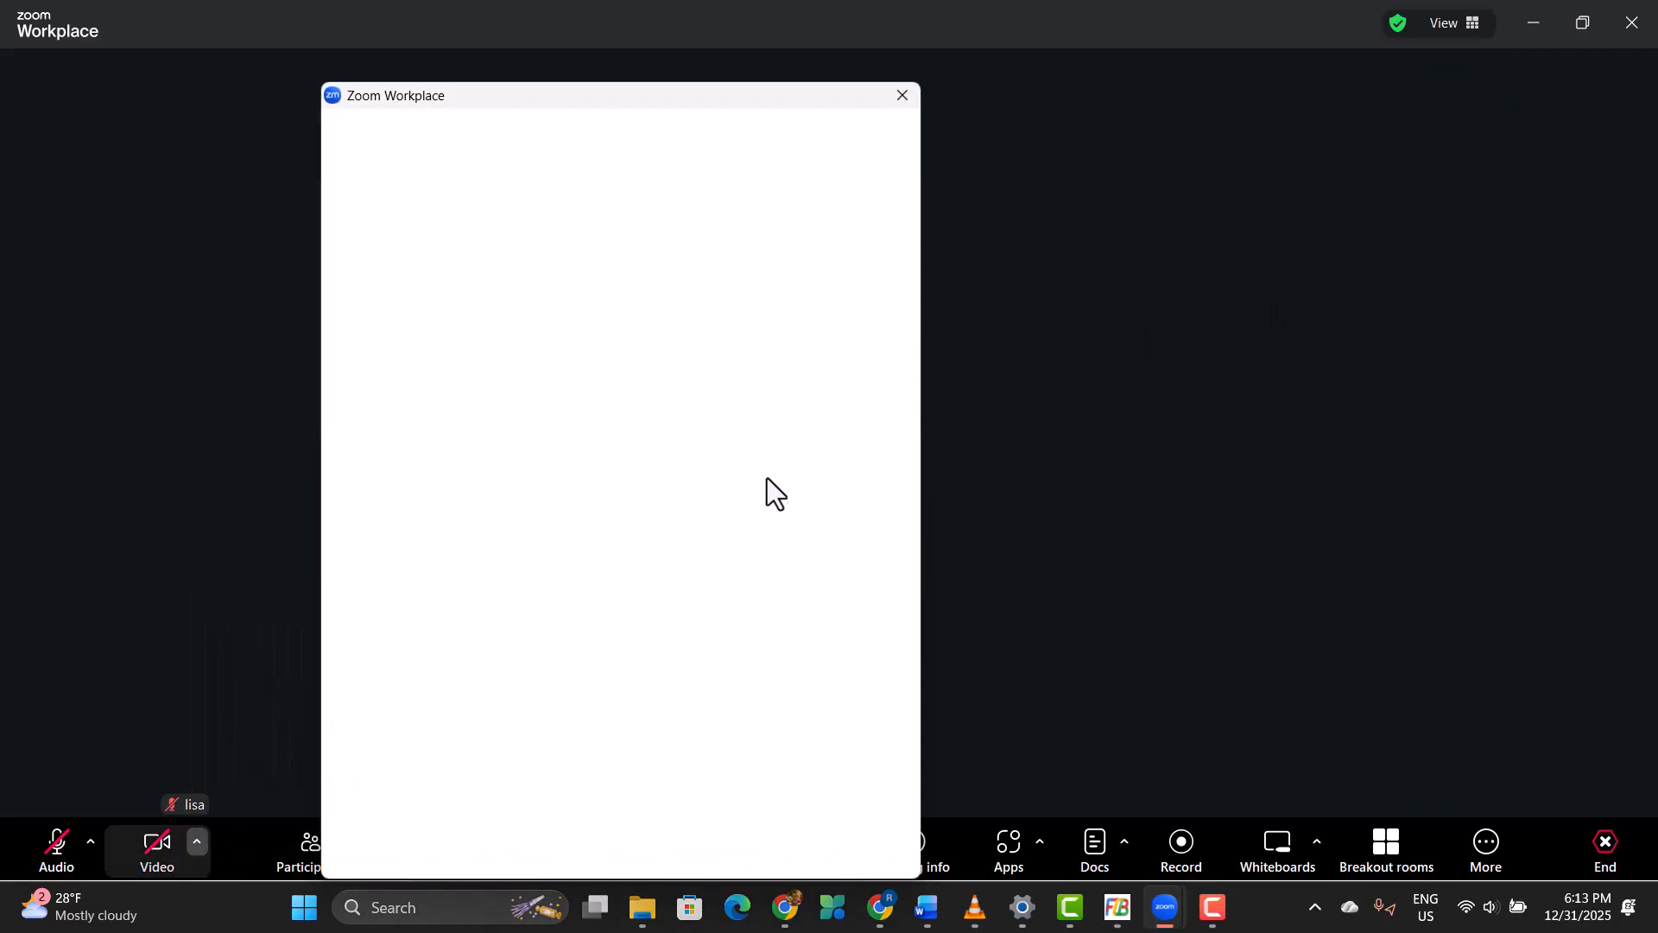
pyautogui.click(506, 674)
pyautogui.scroll(-1, 536, 724)
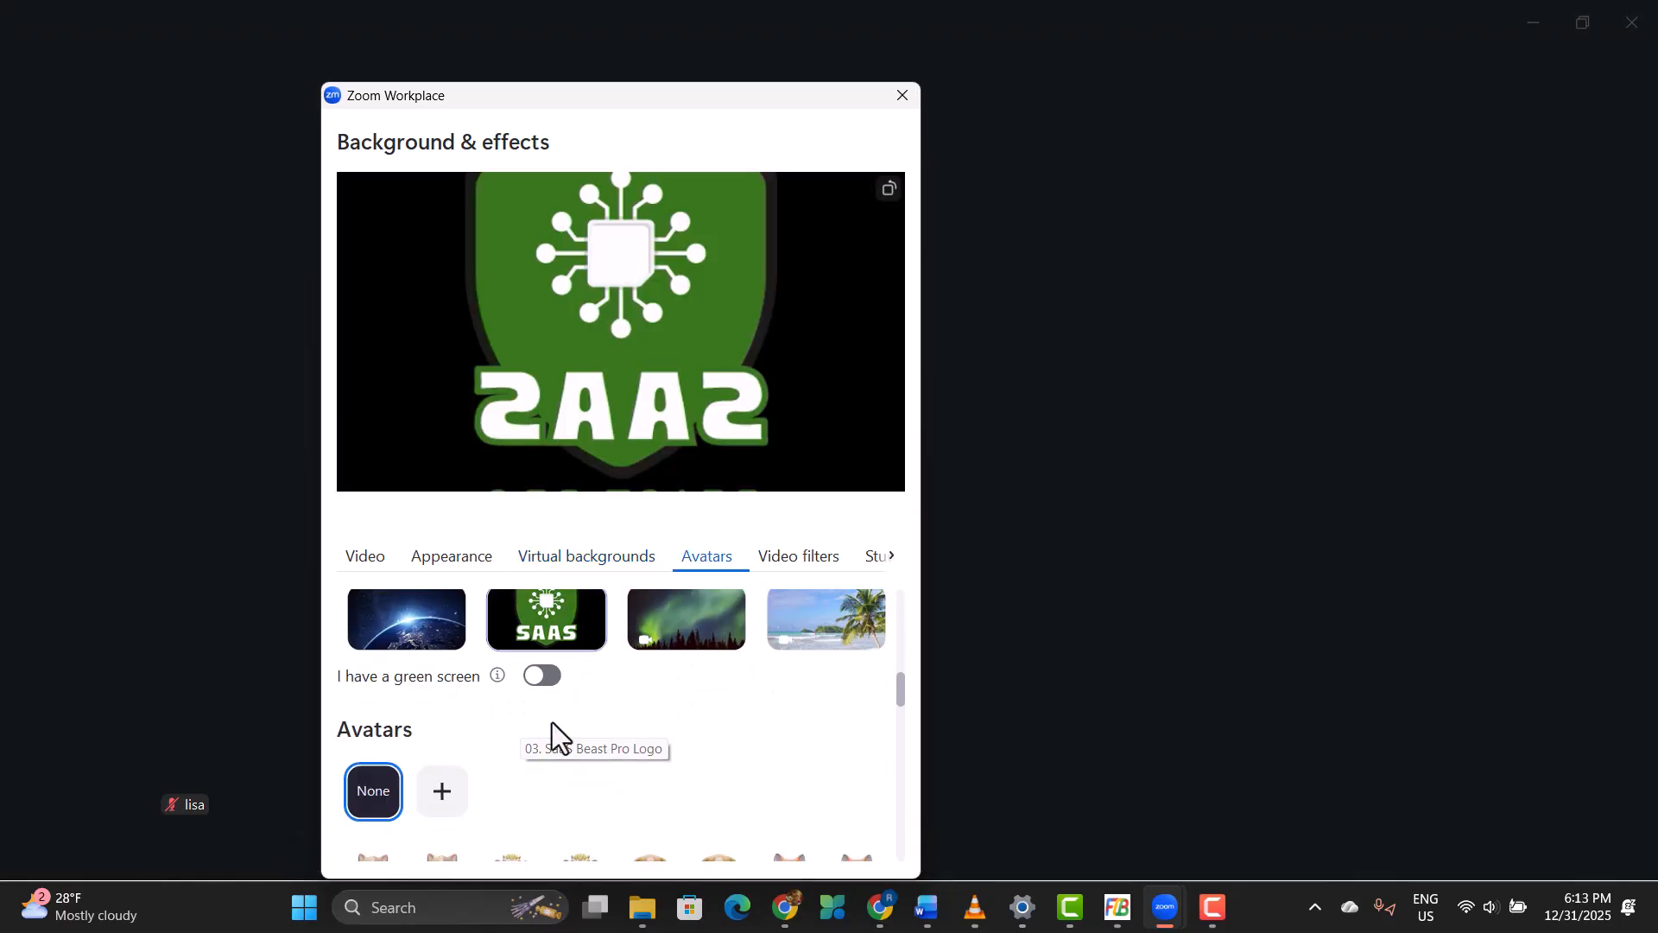
pyautogui.scroll(-3, 518, 759)
pyautogui.scroll(4, 589, 733)
pyautogui.scroll(2, 589, 732)
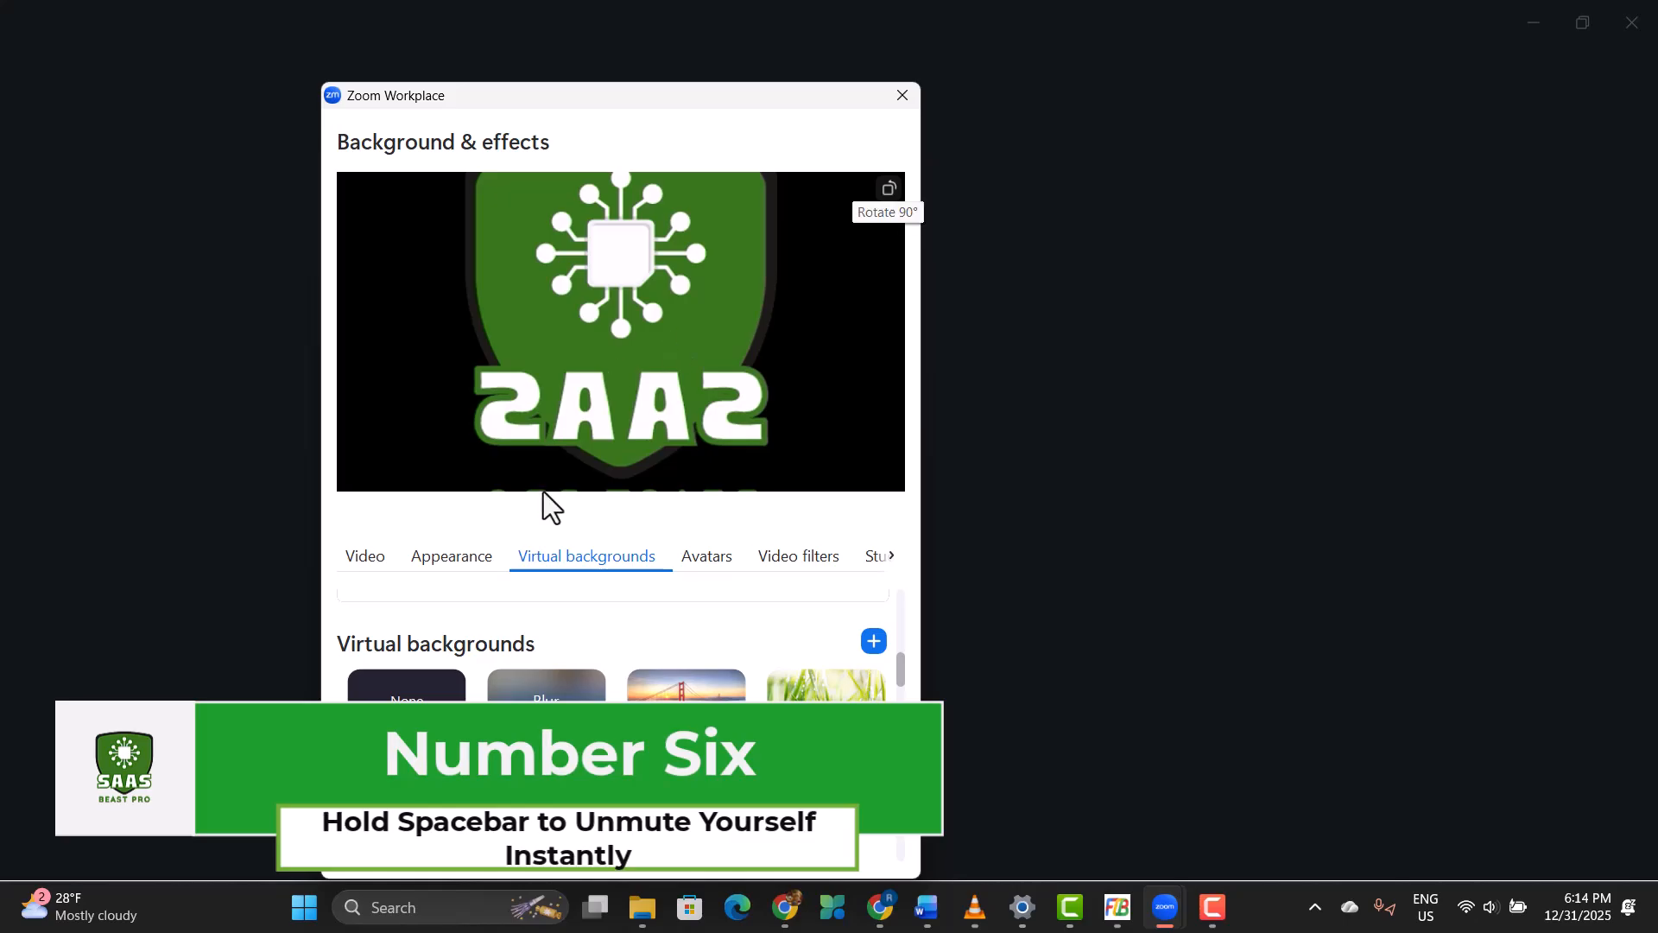
pyautogui.click(901, 91)
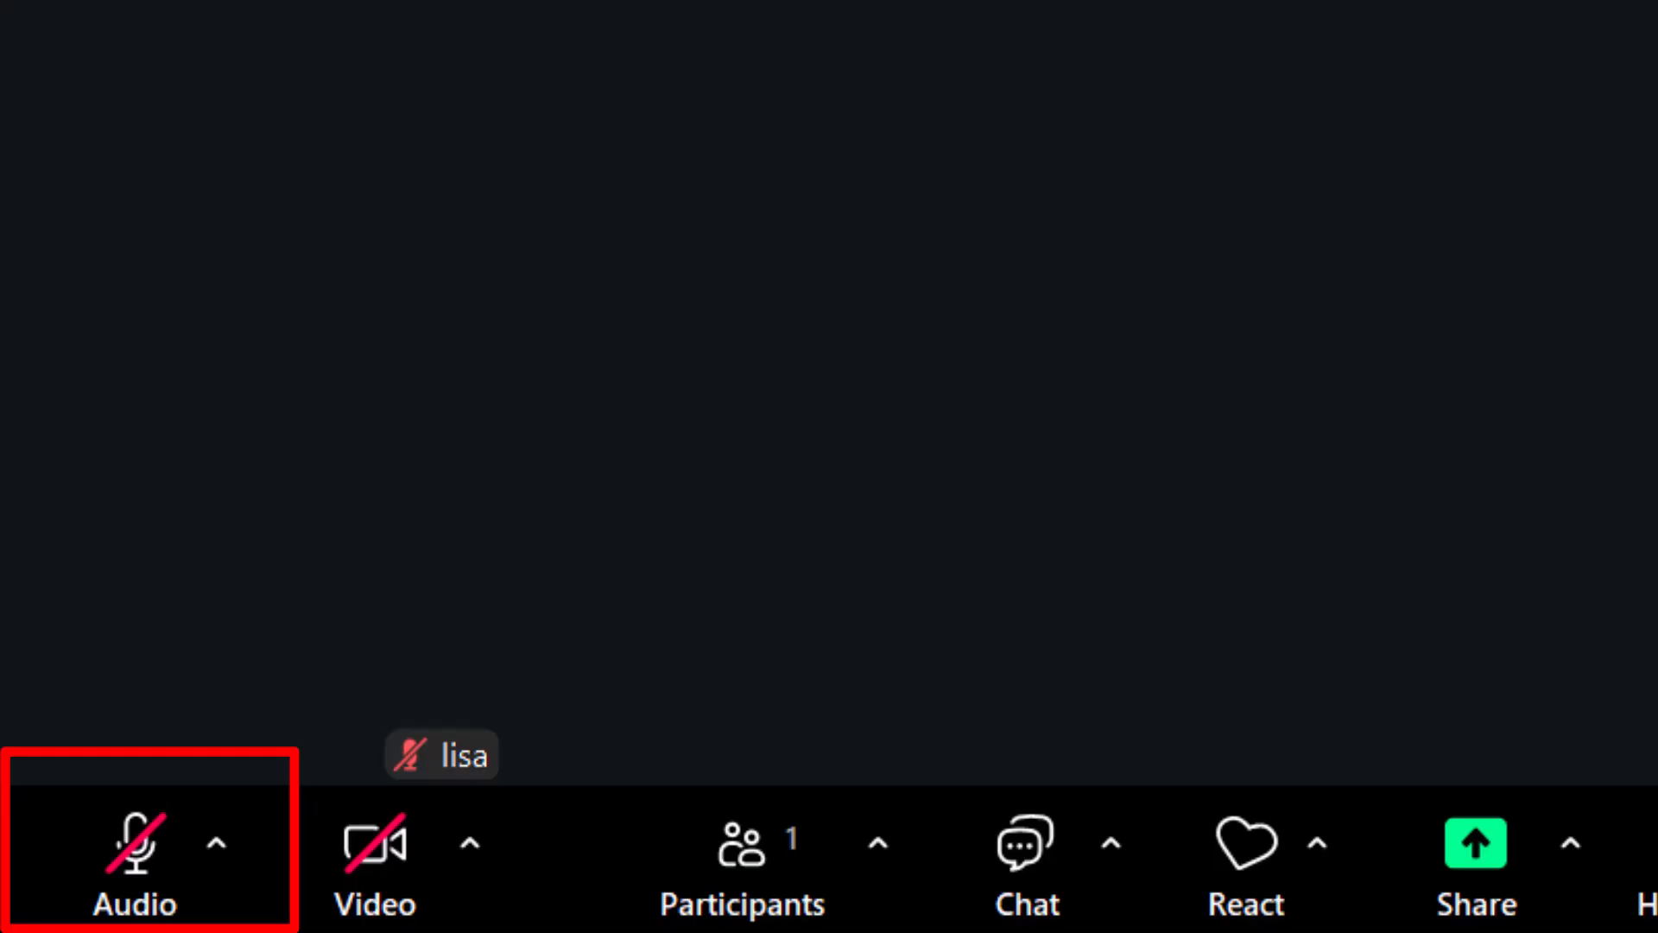
# Step: Try push-to-talk to unmute the microphone temporarily during the meeting
pyautogui.press('space')
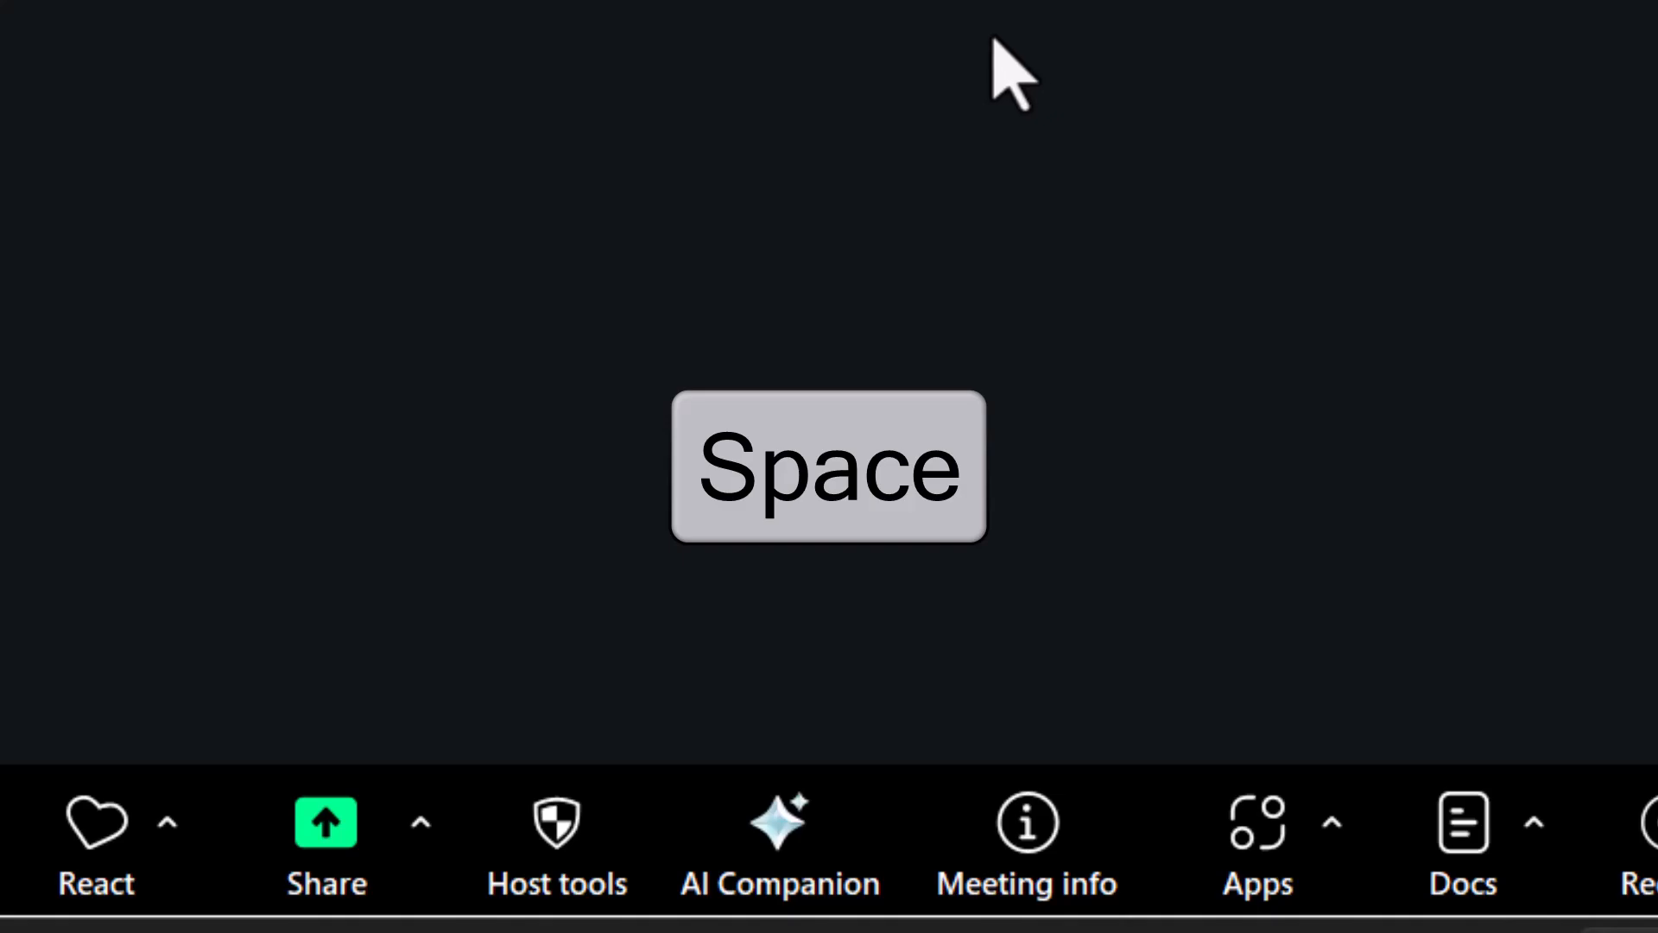
pyautogui.press('space')
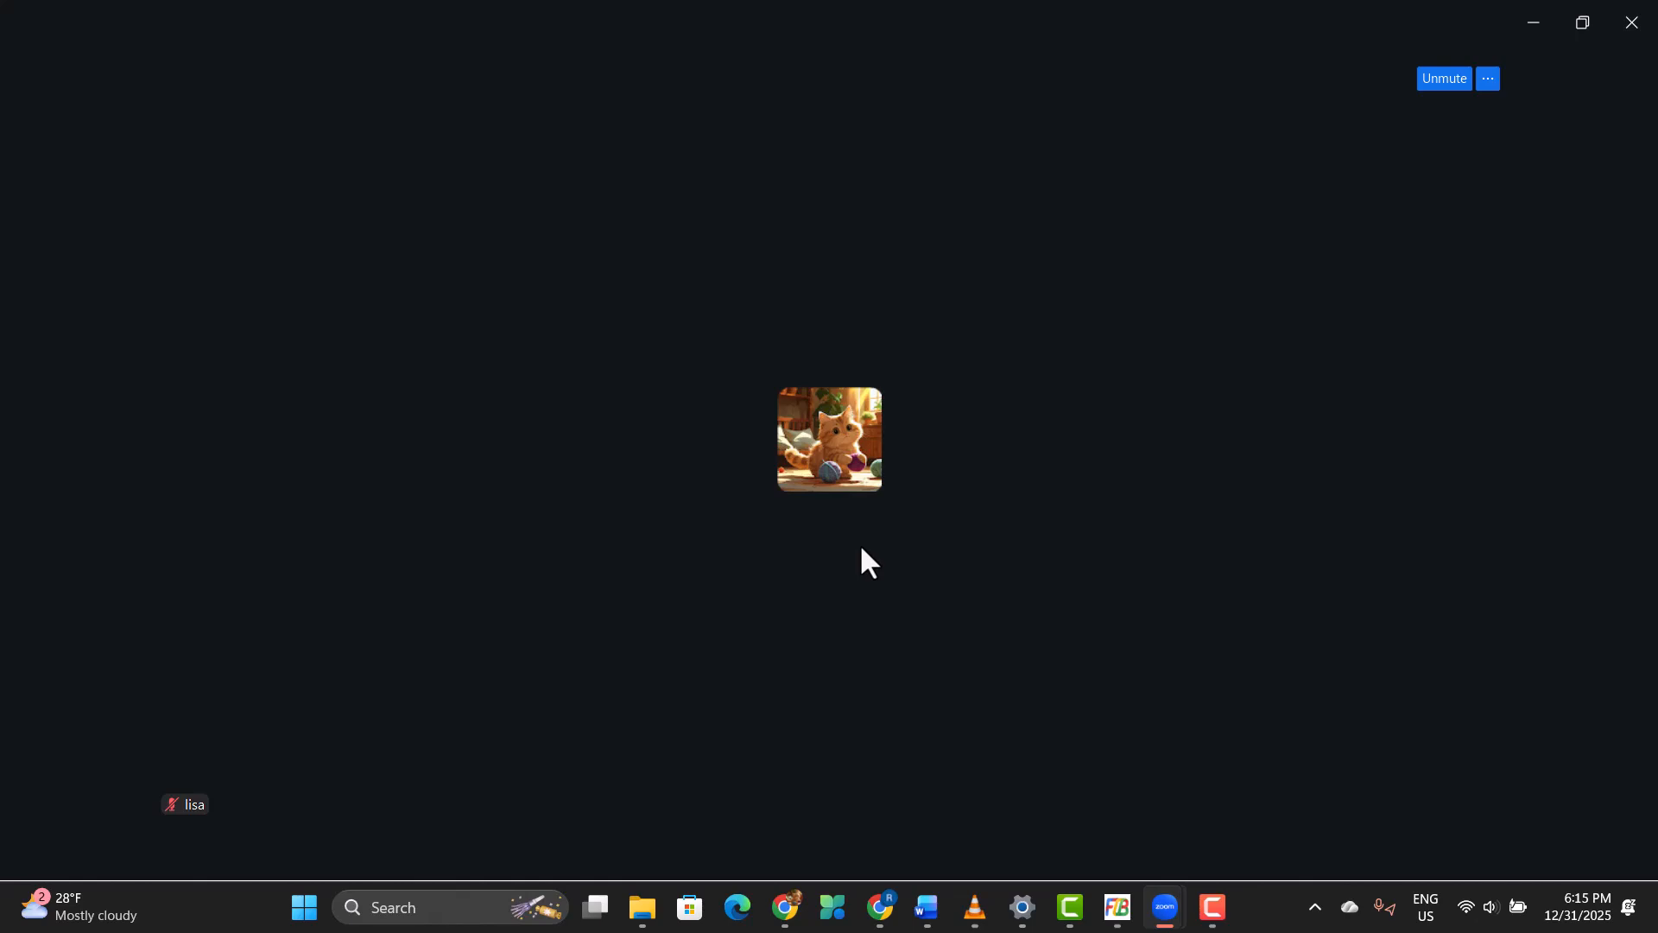
# Step: Start sharing from the meeting and choose PowerPoint as background among the advanced sharing options
pyautogui.moveTo(852, 548)
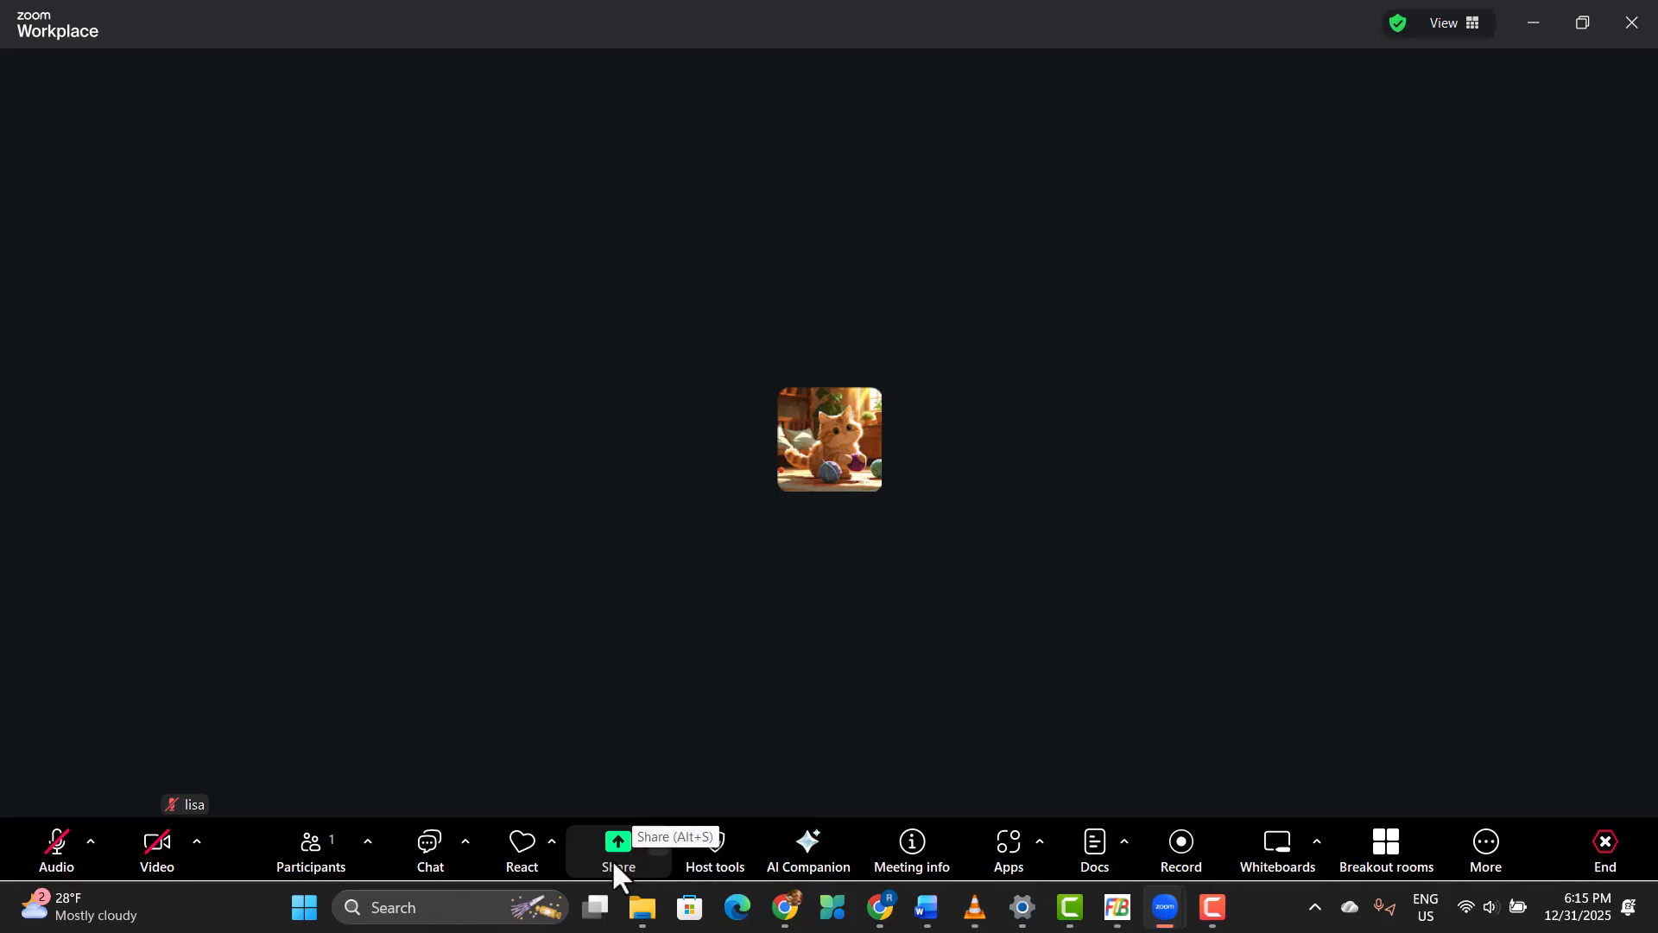
pyautogui.click(612, 858)
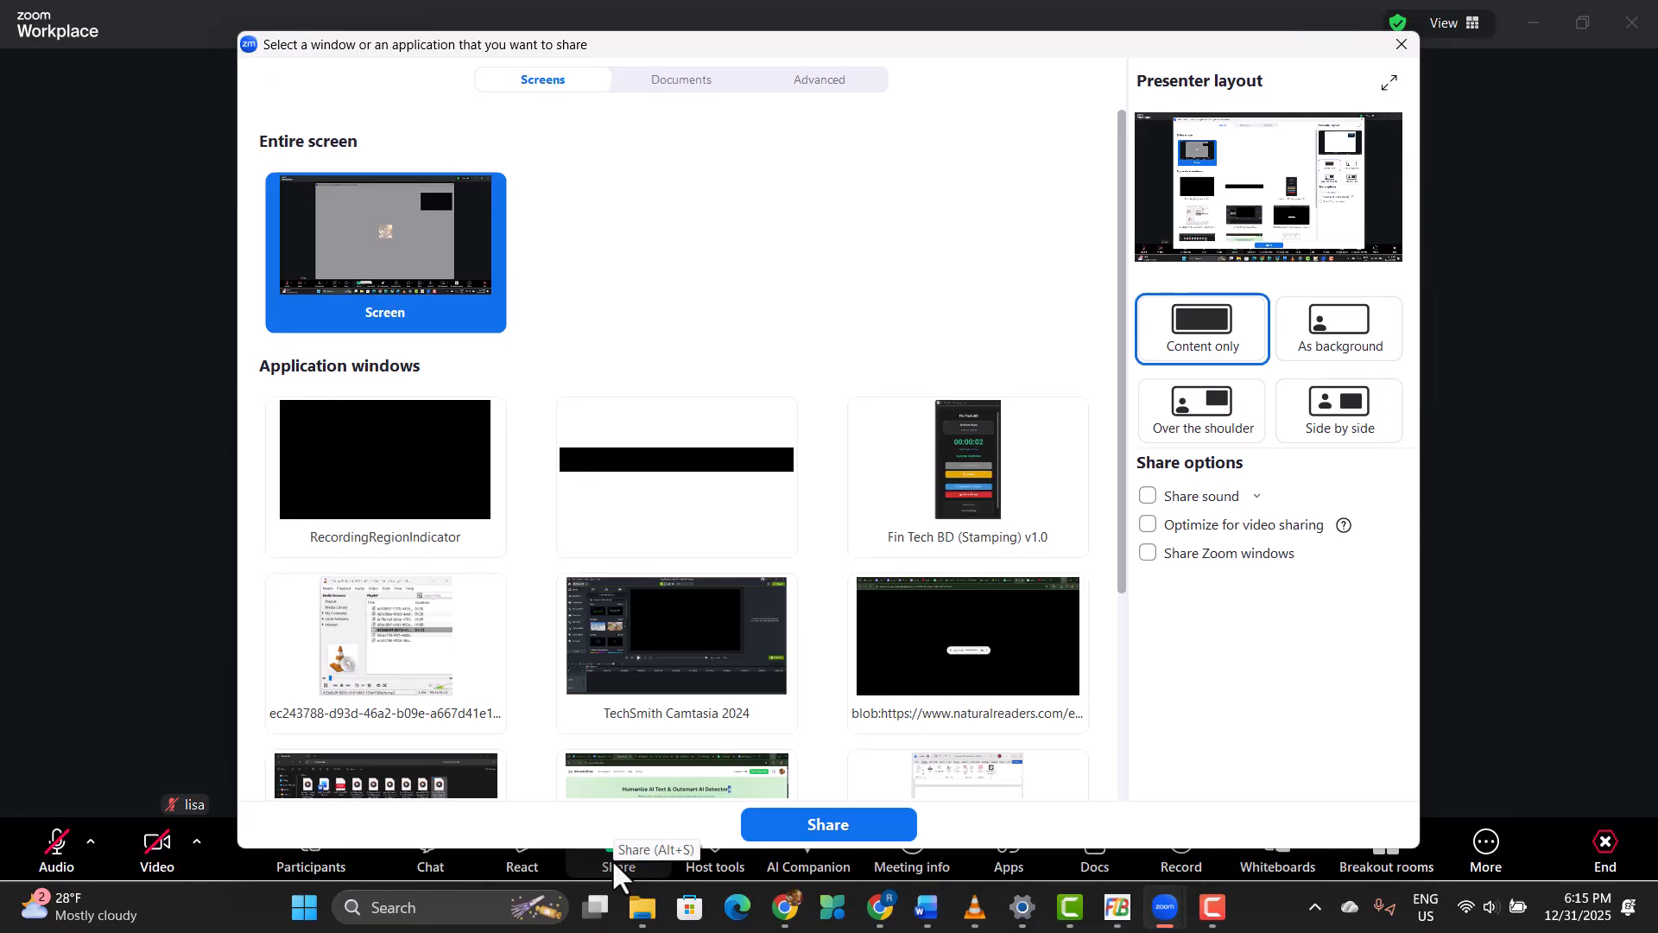
pyautogui.click(819, 83)
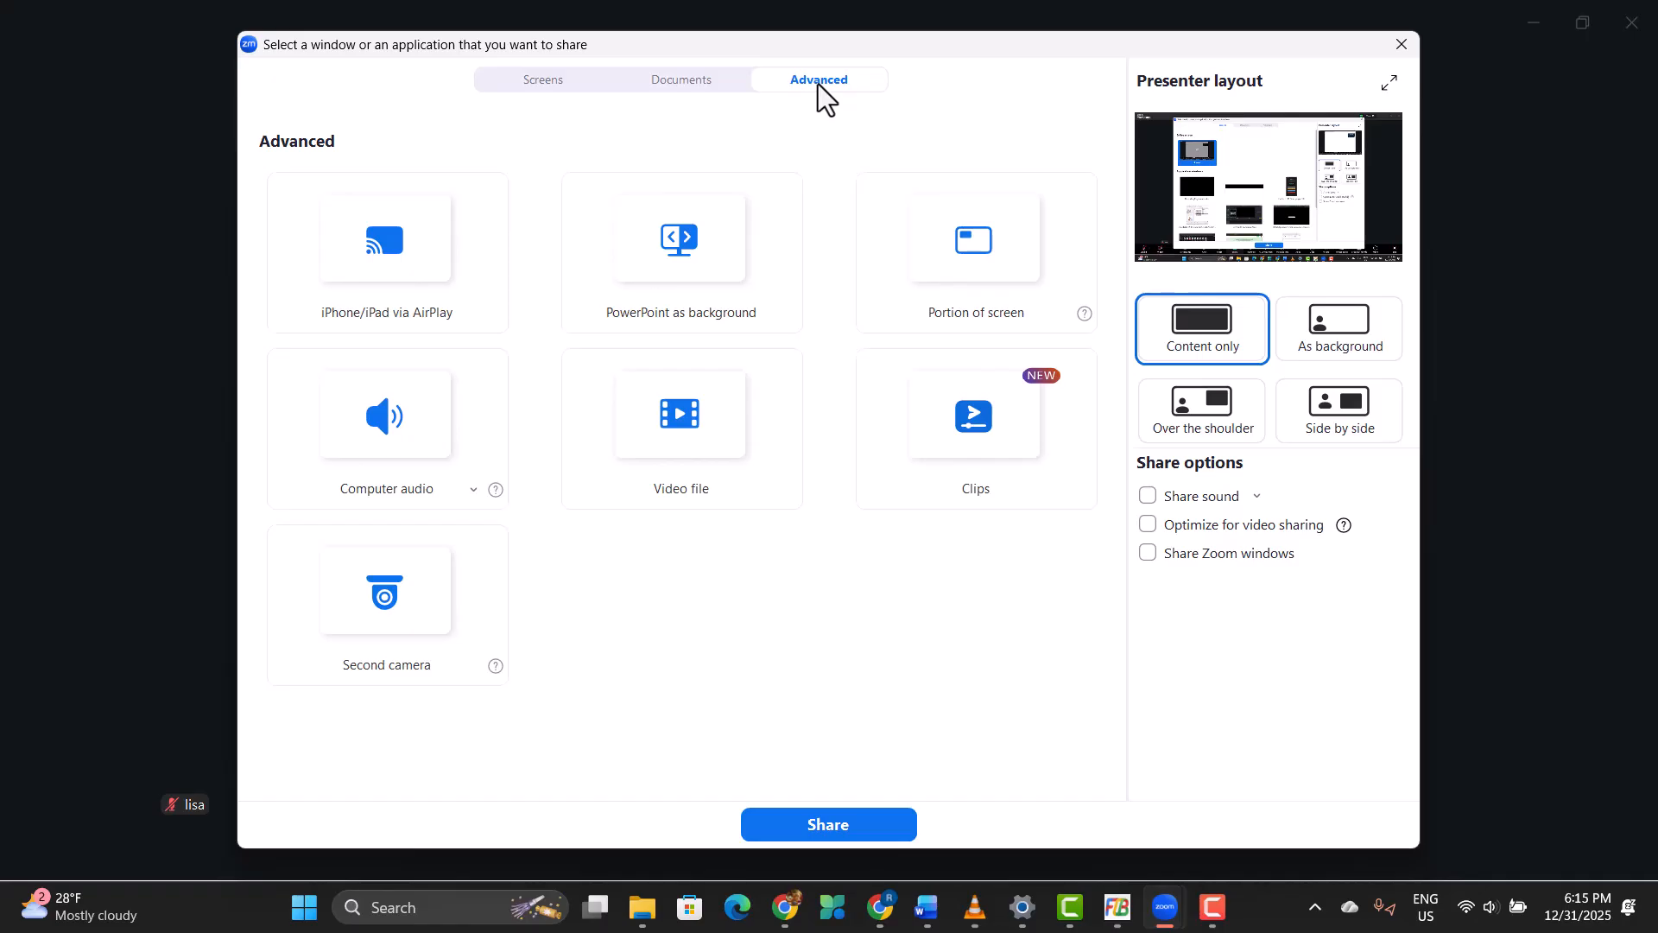
pyautogui.click(694, 252)
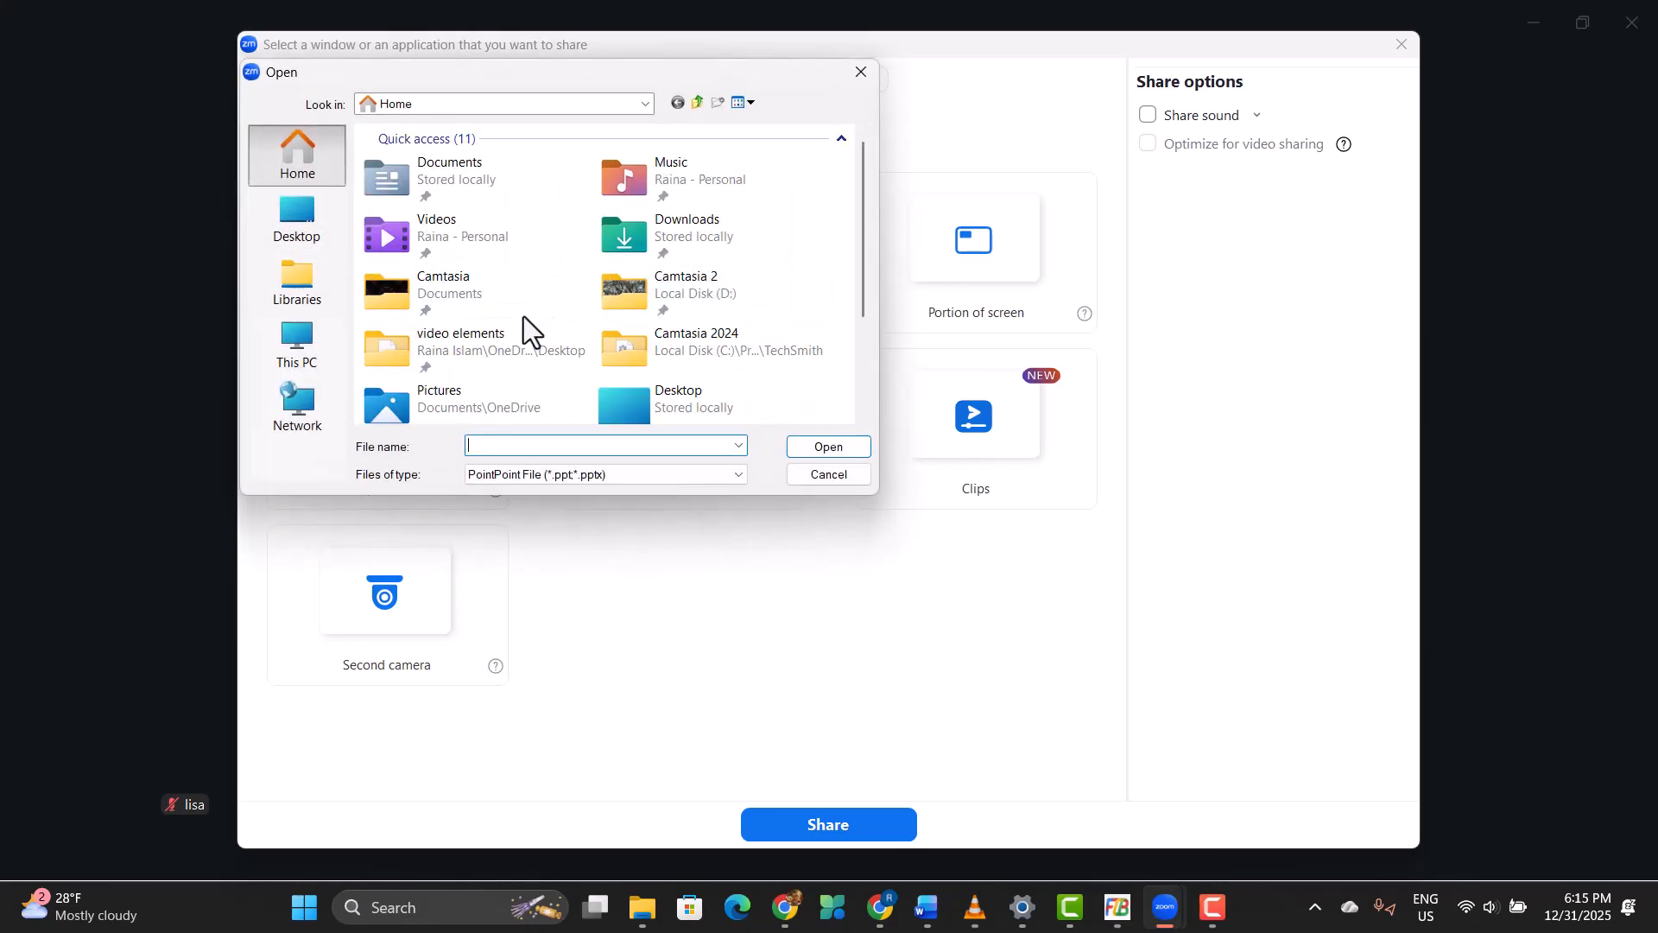
# Step: Select F-105_Group16_B.pptx from the Downloads folder and open it as the shared presentation background
pyautogui.click(285, 242)
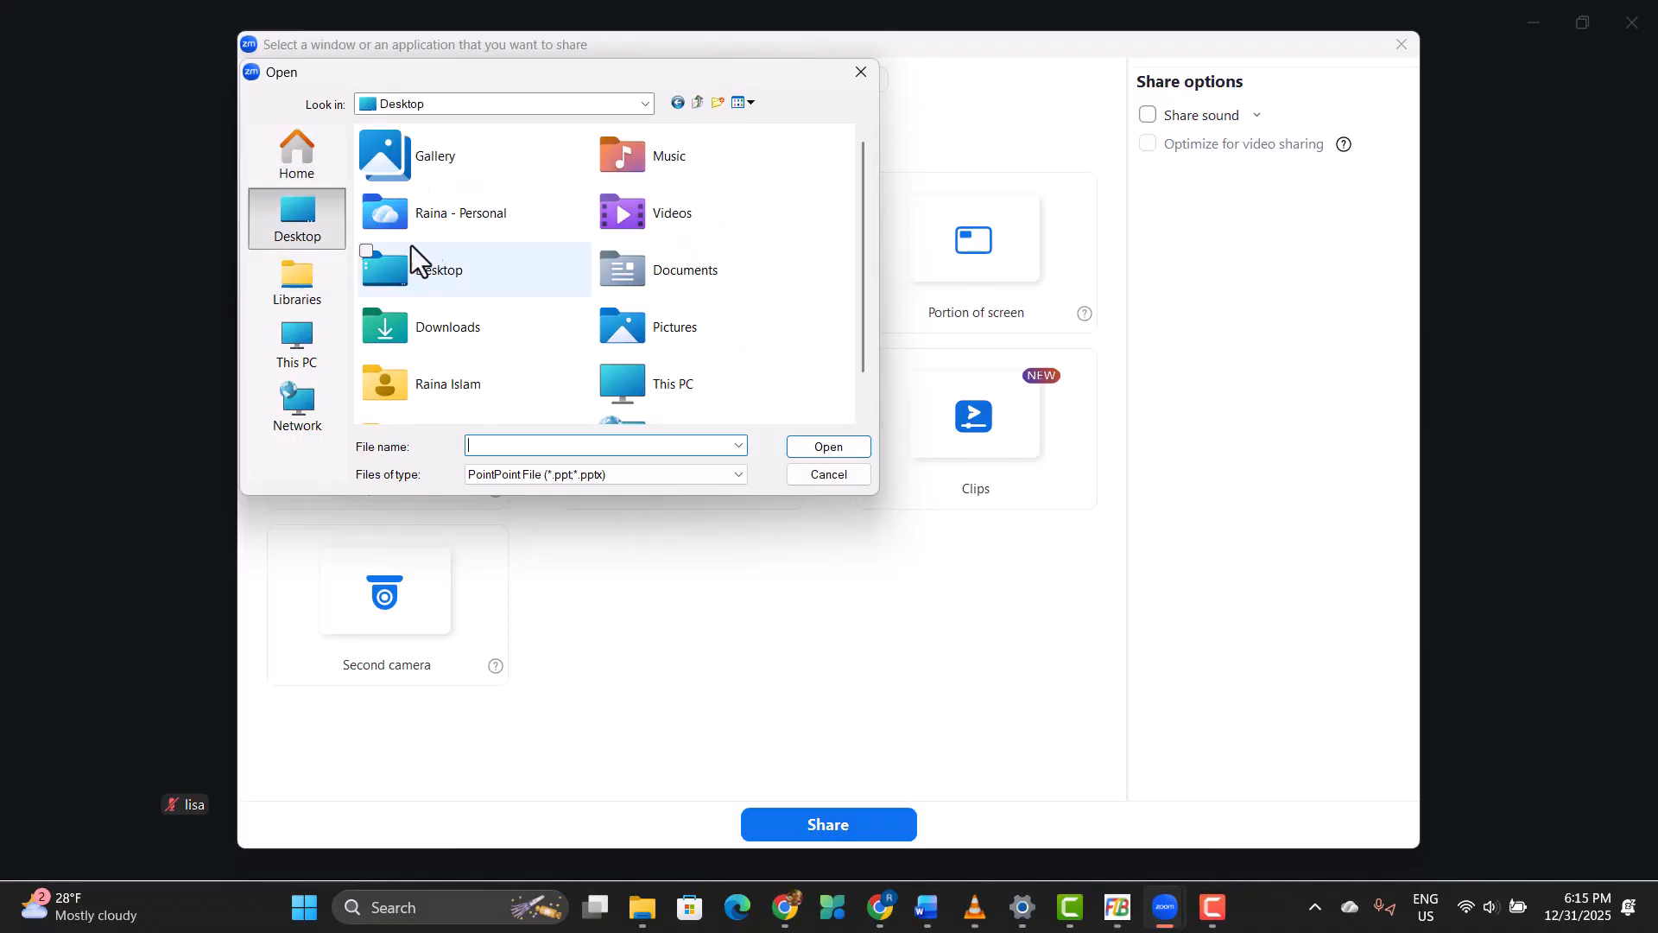
pyautogui.scroll(-1, 449, 294)
pyautogui.doubleClick(443, 290)
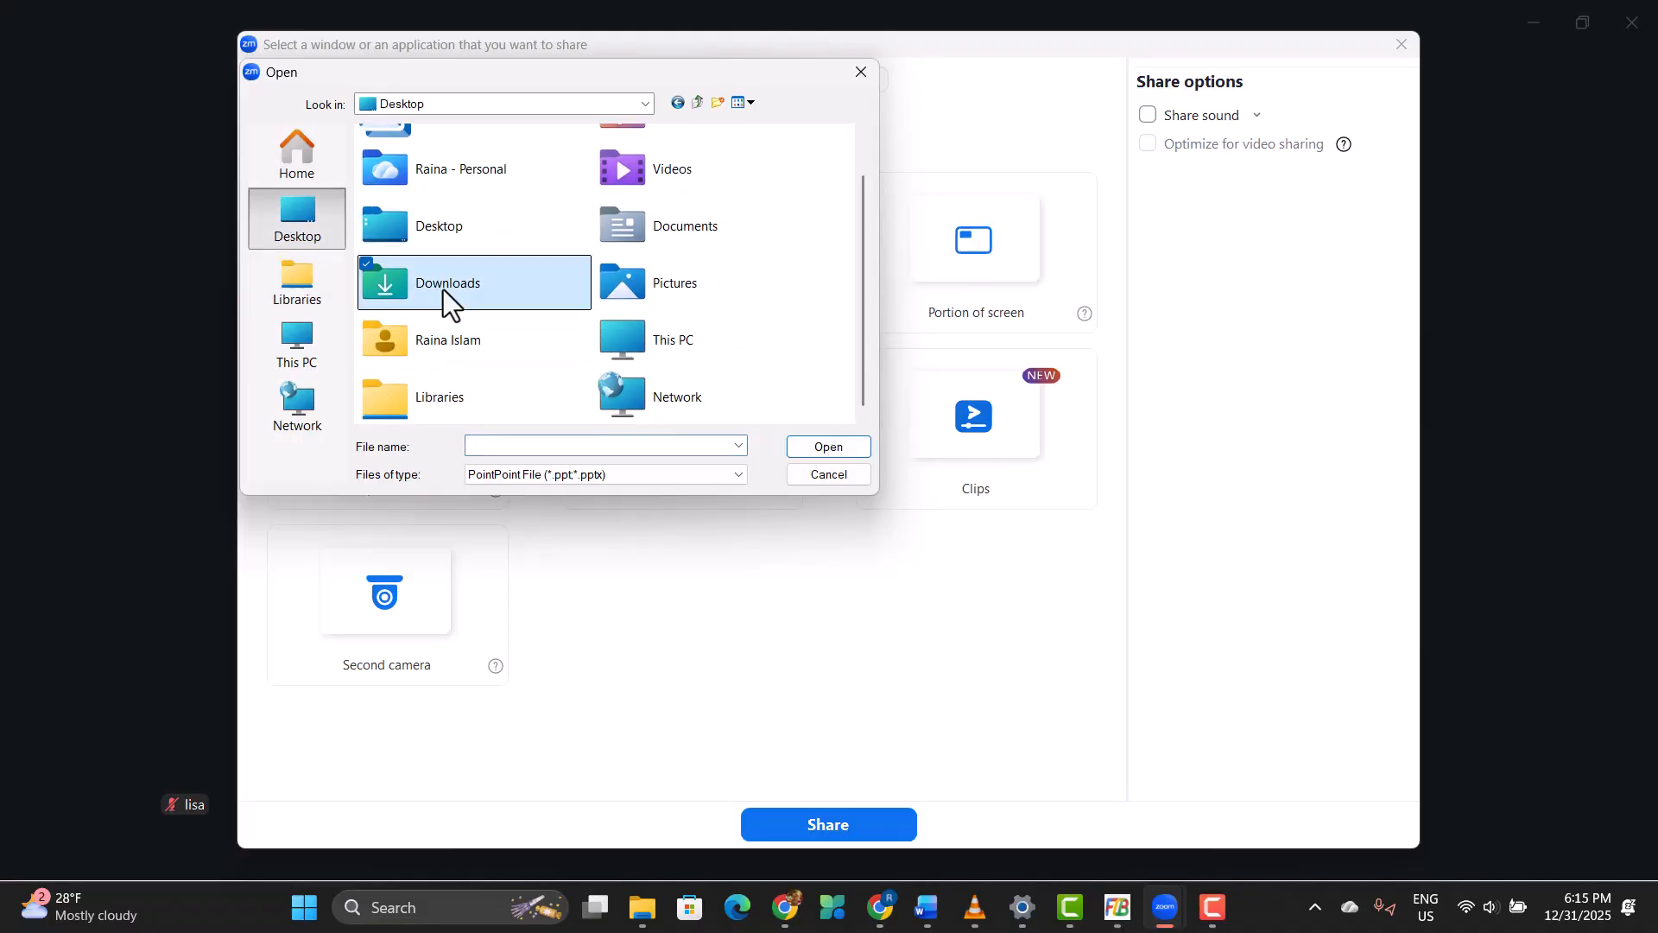
pyautogui.click(495, 181)
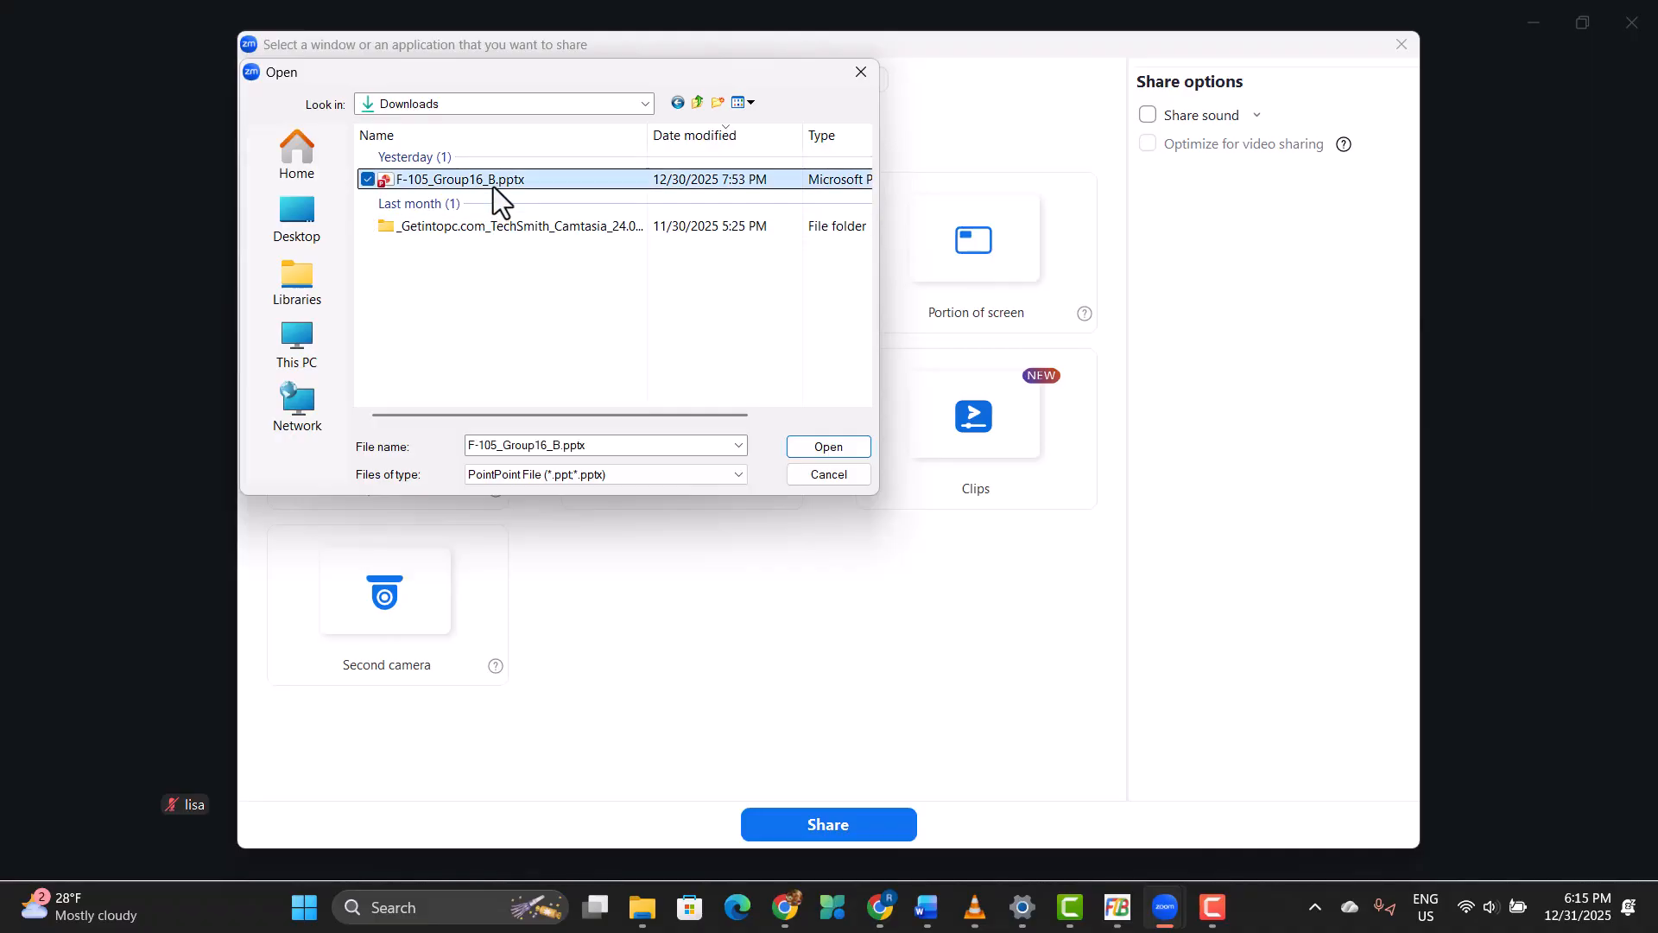
pyautogui.click(829, 447)
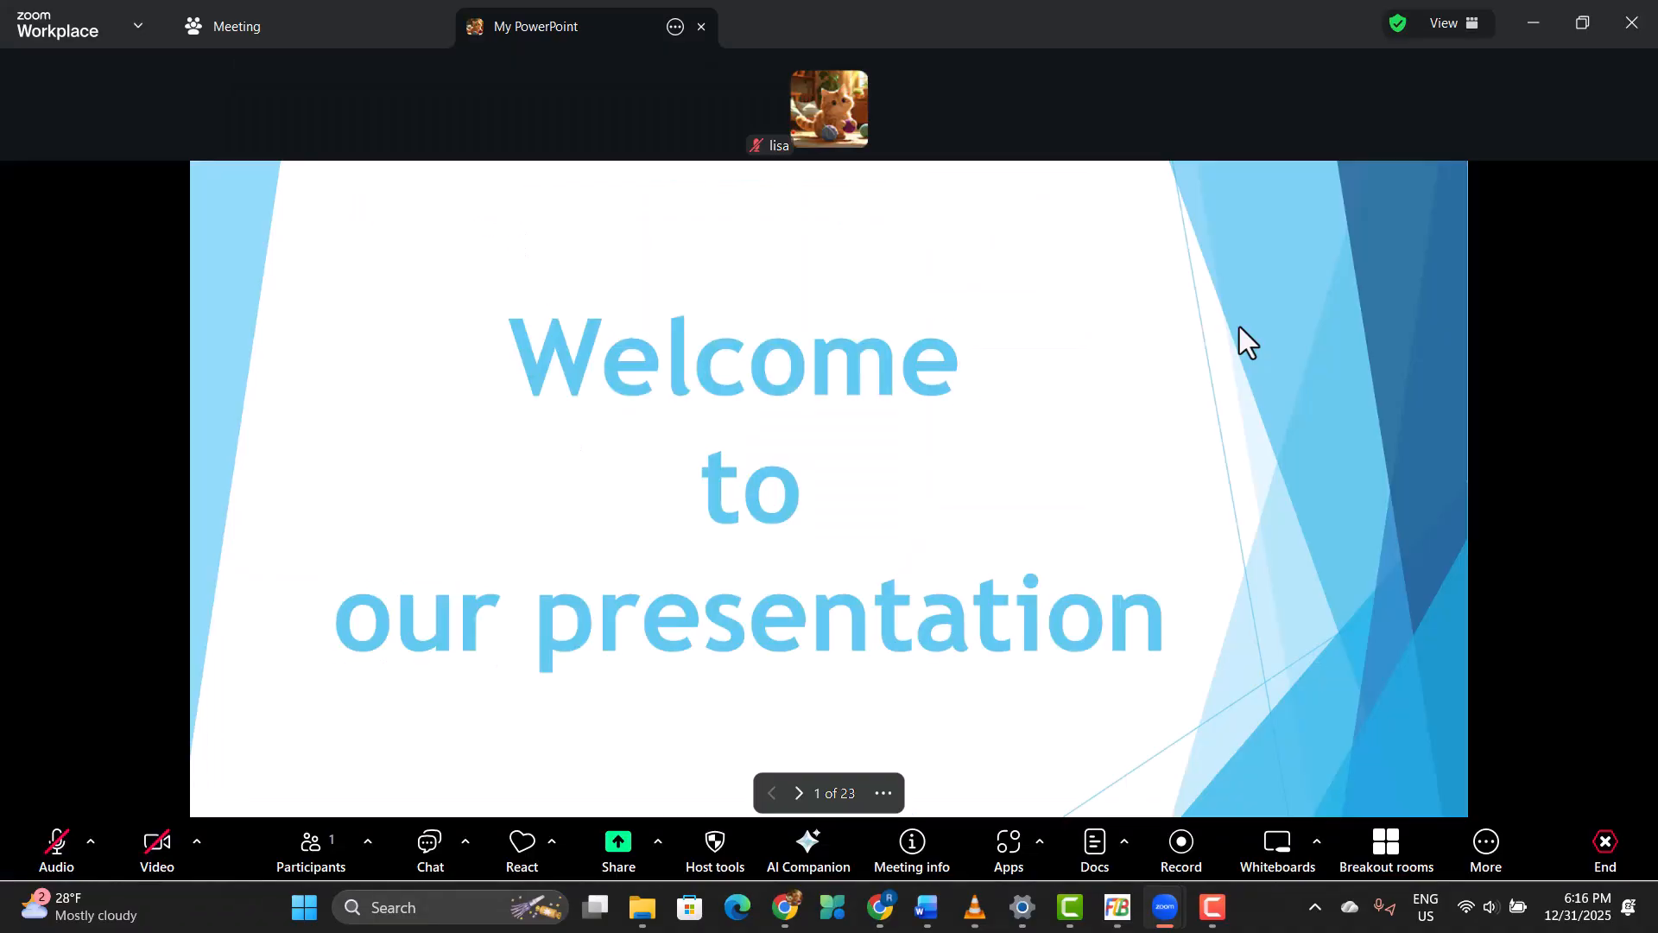